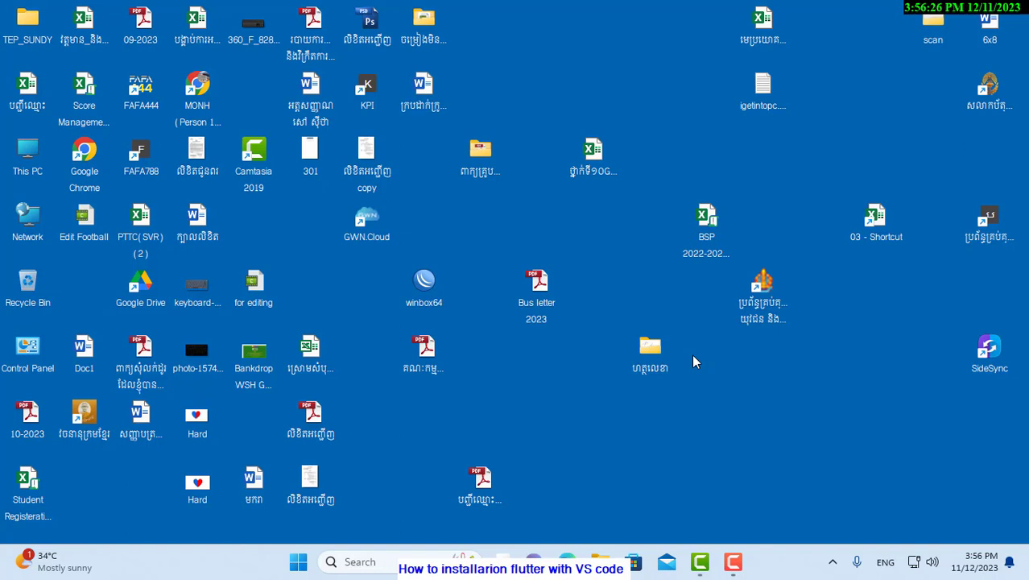
In a new blank Word document with the Navigation pane closed, start a numbered list in the "1-" format.
{"action": "key", "text": "super+r"}
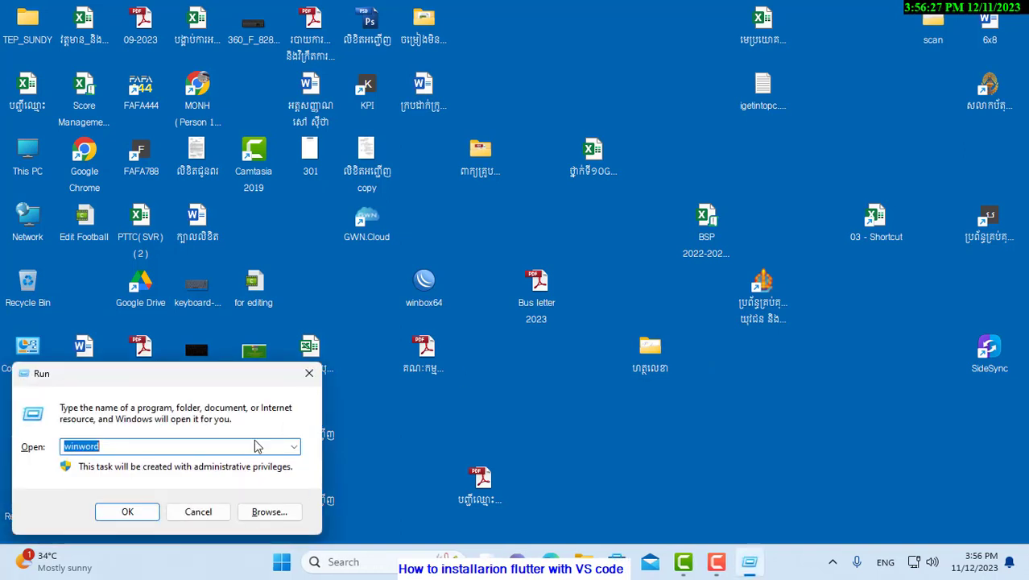
{"action": "left_click", "coordinate": [127, 512]}
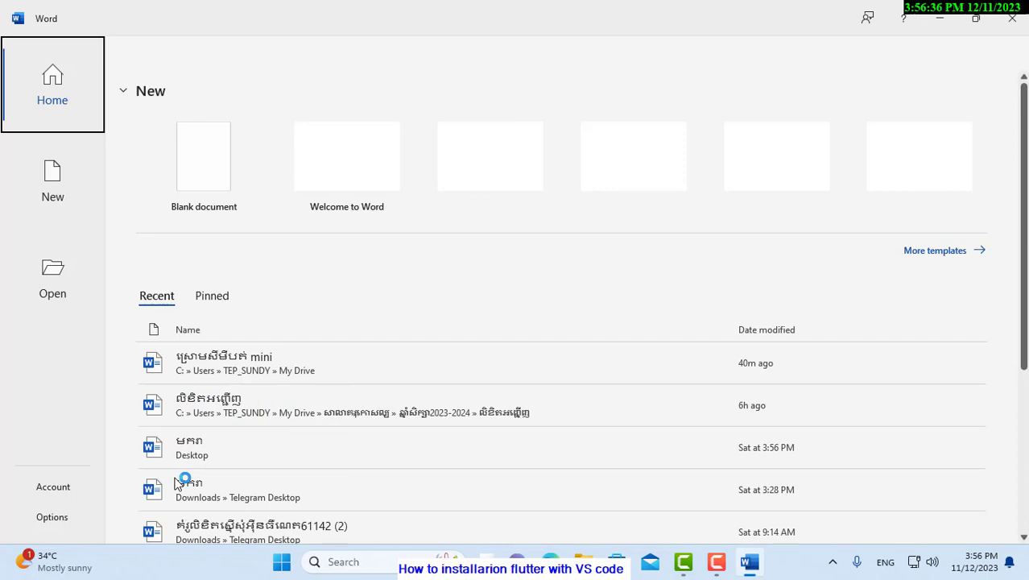
{"action": "left_click", "coordinate": [227, 189]}
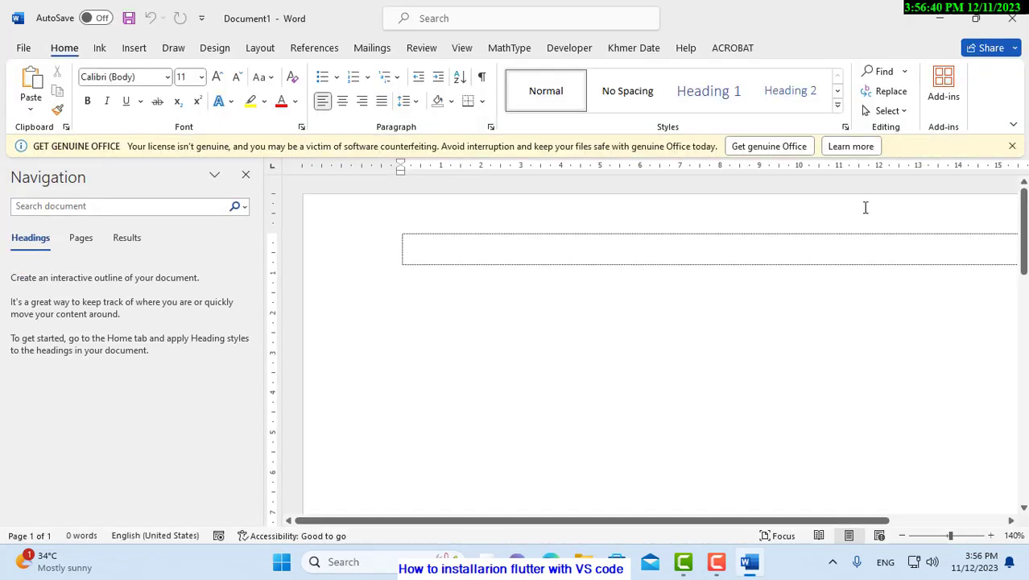
{"action": "left_click", "coordinate": [246, 175]}
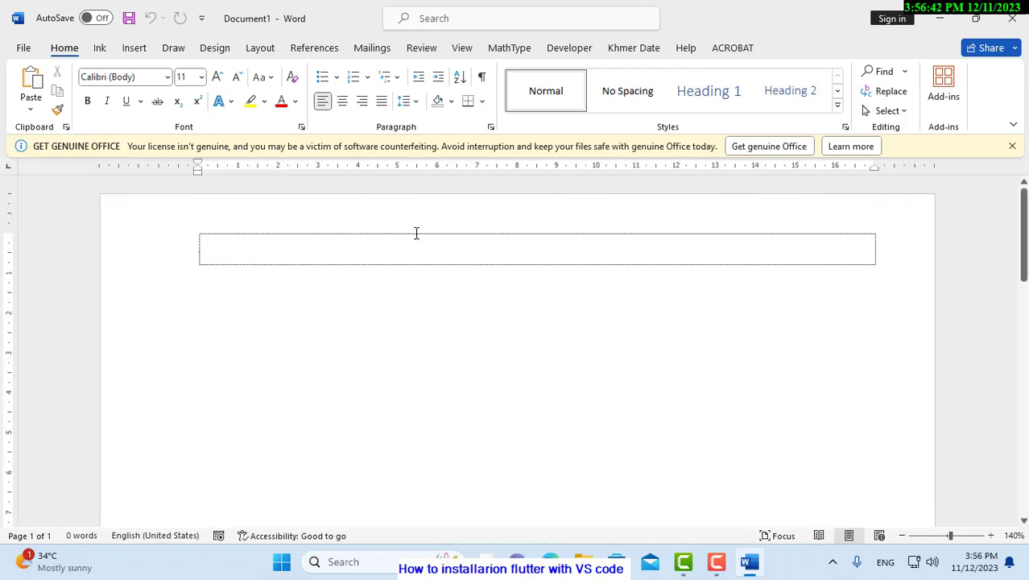
{"action": "scroll", "coordinate": [419, 264], "scroll_direction": "up", "scroll_amount": 4, "text": "ctrl"}
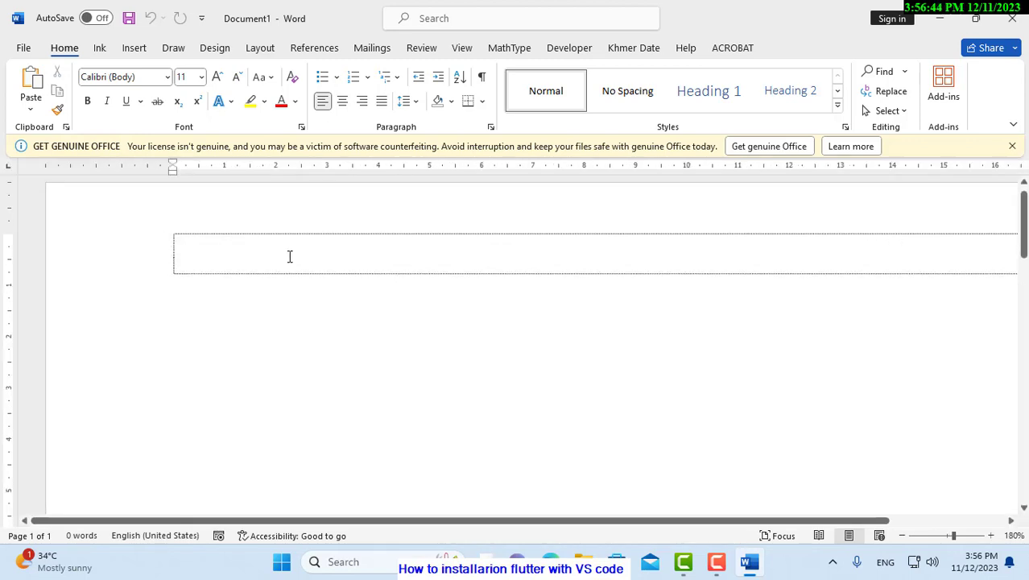
{"action": "type", "text": "1- "}
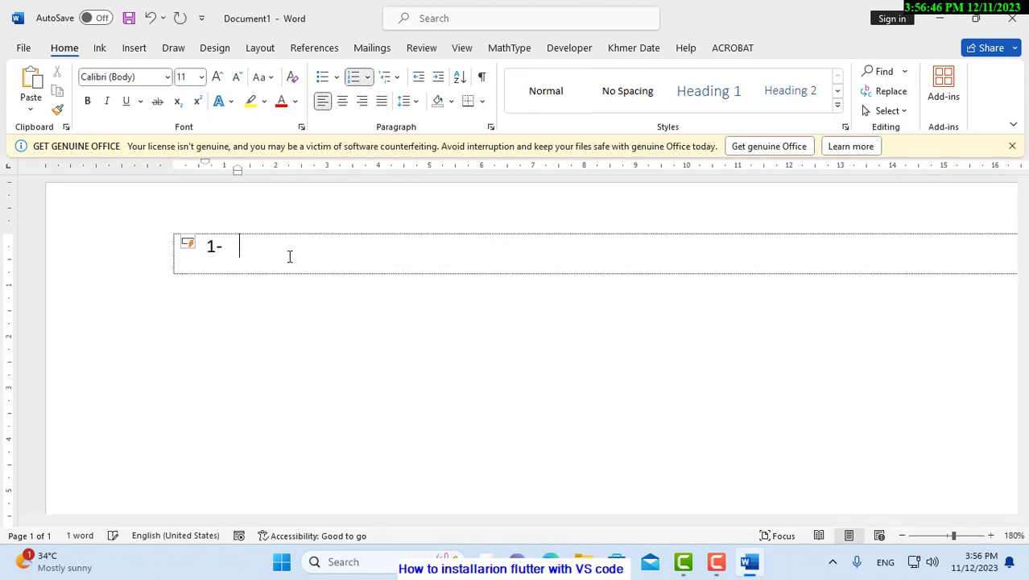
{"action": "type", "text": "18"}
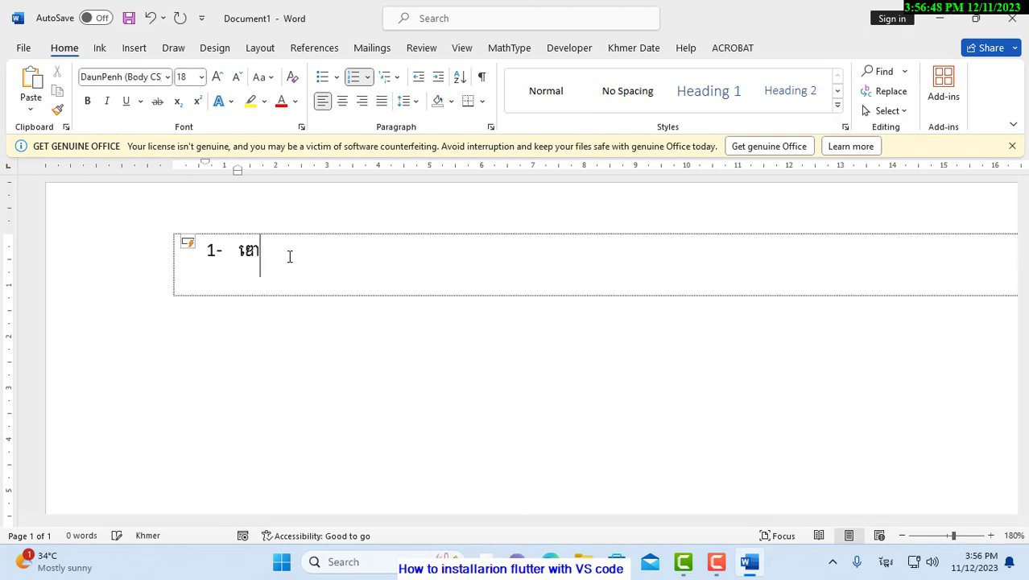
{"action": "key", "text": "BackSpace"}
{"action": "key", "text": "BackSpace"}
{"action": "key", "text": "alt+shift"}
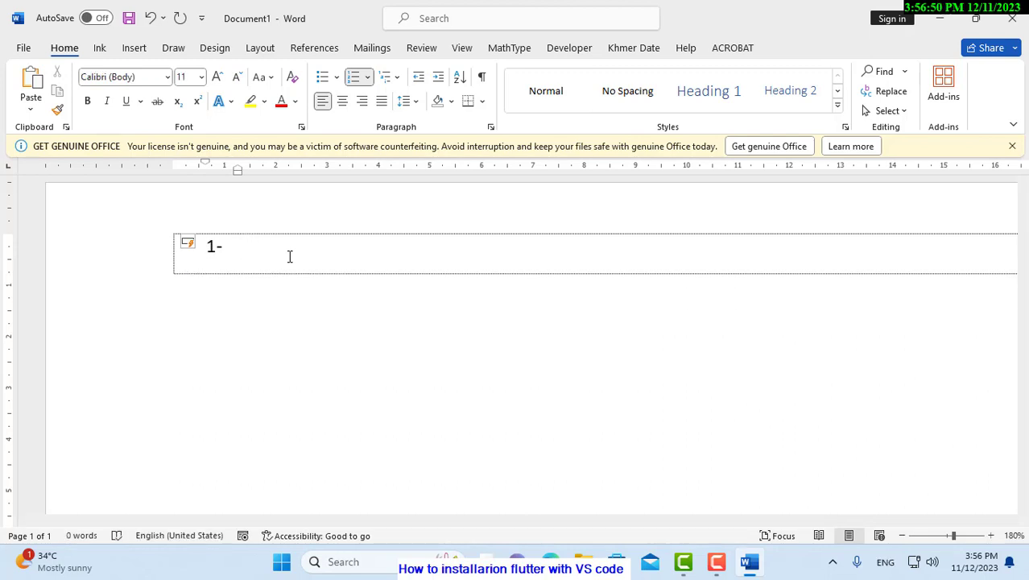
{"action": "key", "text": "alt+shift"}
{"action": "type", "text": "tjr"}
{"action": "key", "text": "BackSpace"}
{"action": "key", "text": "BackSpace"}
{"action": "key", "text": "BackSpace"}
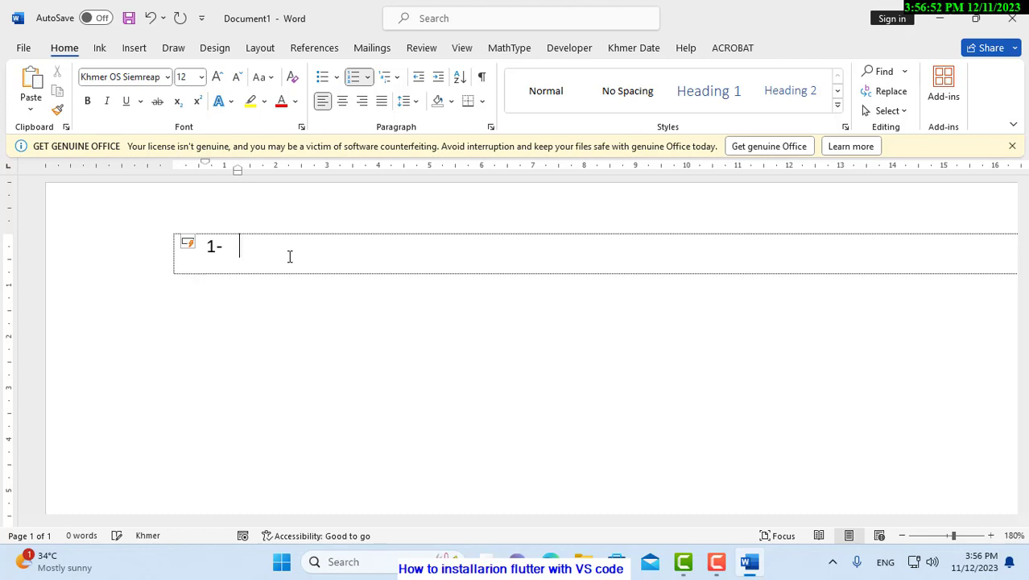
Write the first list item in Khmer as "ត្រូវទាញយកម្មវិធី VS Code" and start a second item.
{"action": "type", "text": "ក្រ"}
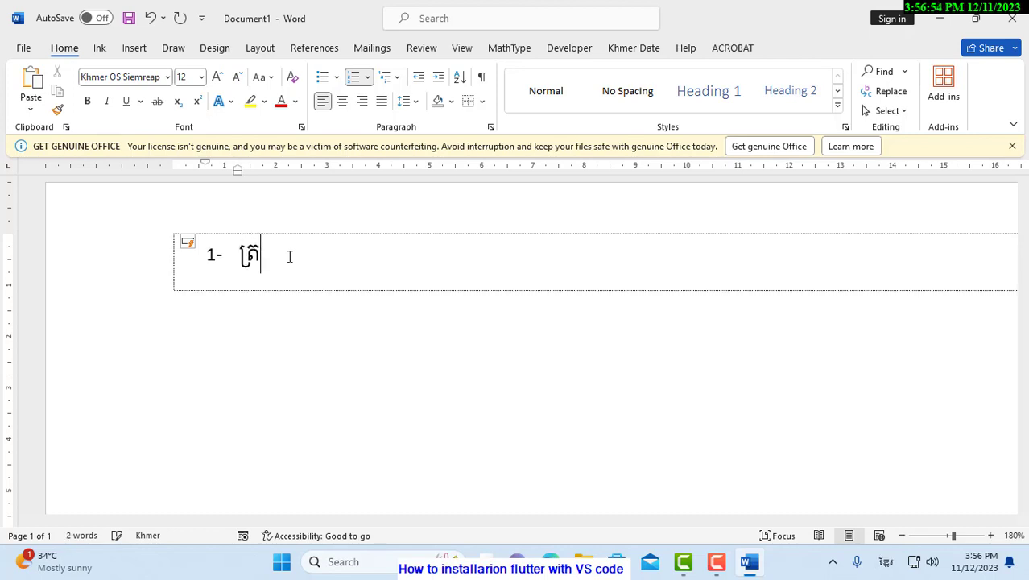
{"action": "type", "text": "ូវទាញយកម្ម"}
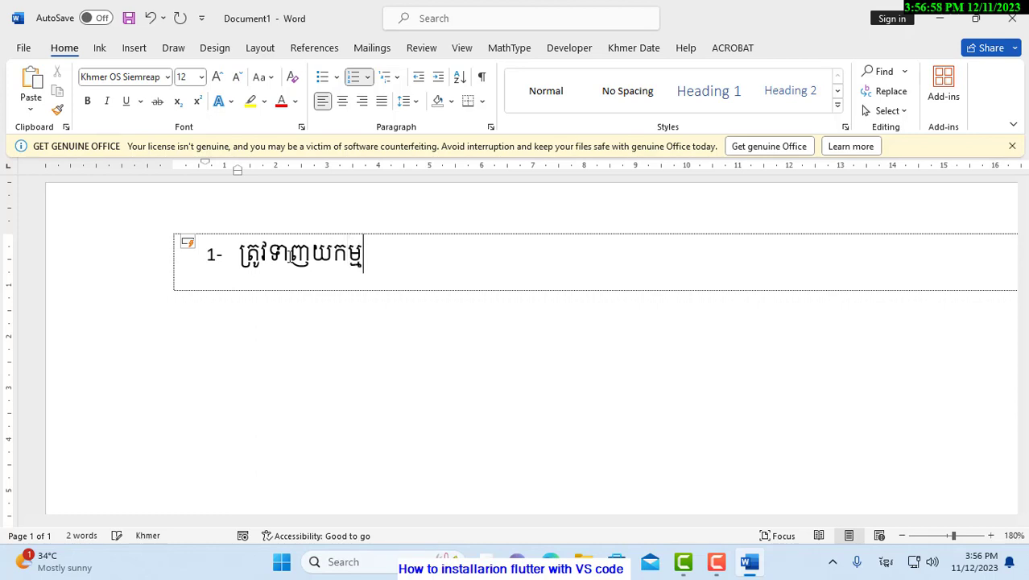
{"action": "type", "text": "វិធី"}
{"action": "key", "text": "alt+shift"}
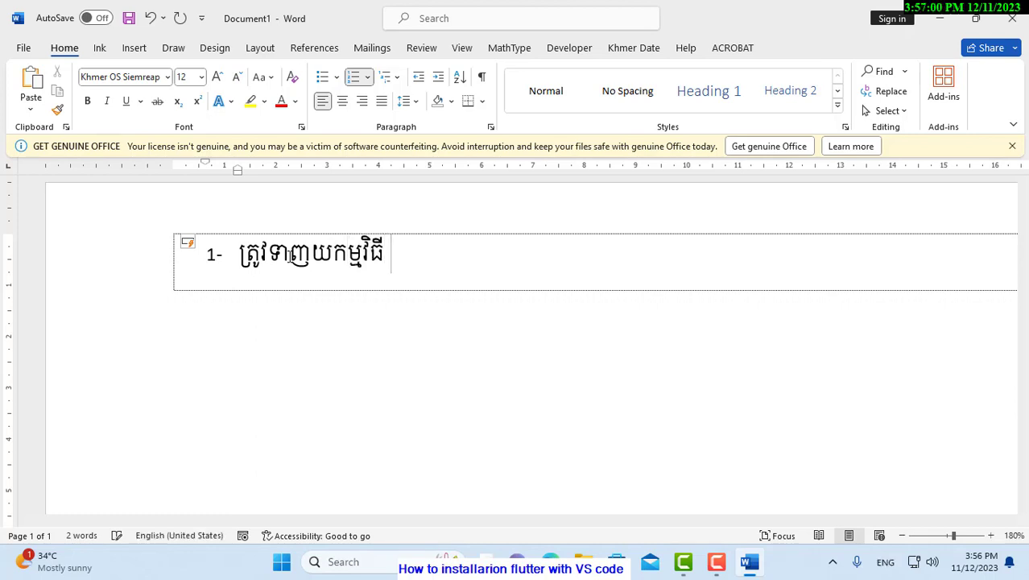
{"action": "type", "text": "VS Co"}
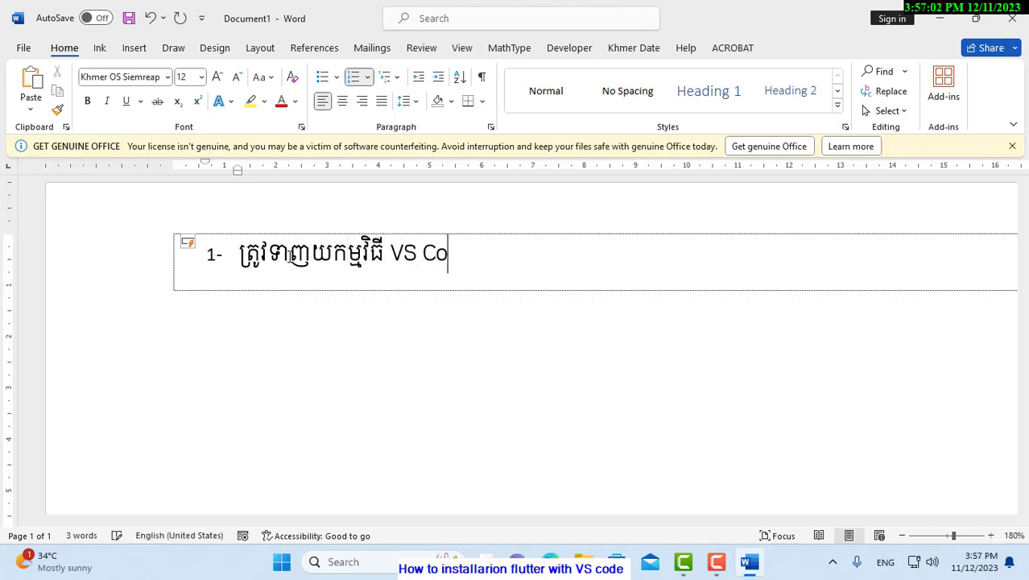
{"action": "type", "text": "de"}
{"action": "key", "text": "Return"}
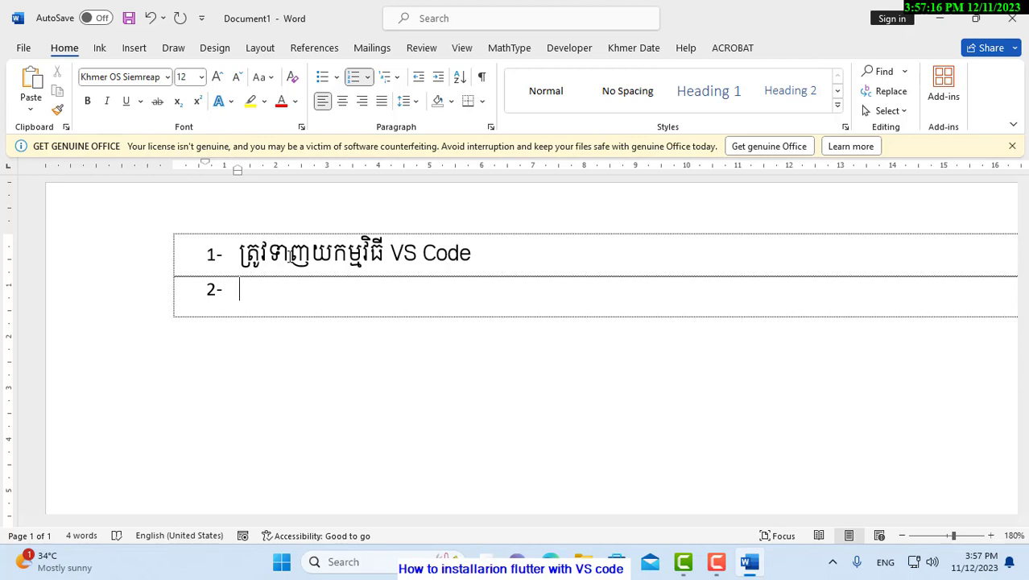
Write the second list item in Khmer as "ត្រូវទាញយក និងដំឡើង Flutter SDK" and start a third item.
{"action": "type", "text": "t"}
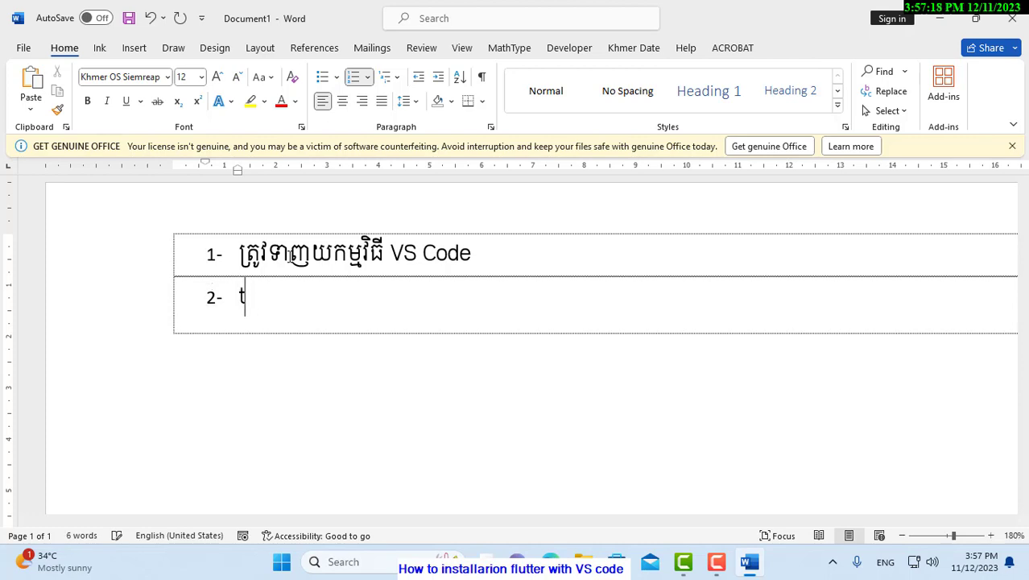
{"action": "key", "text": "BackSpace"}
{"action": "key", "text": "alt+shift"}
{"action": "type", "text": "ត្រូវ"}
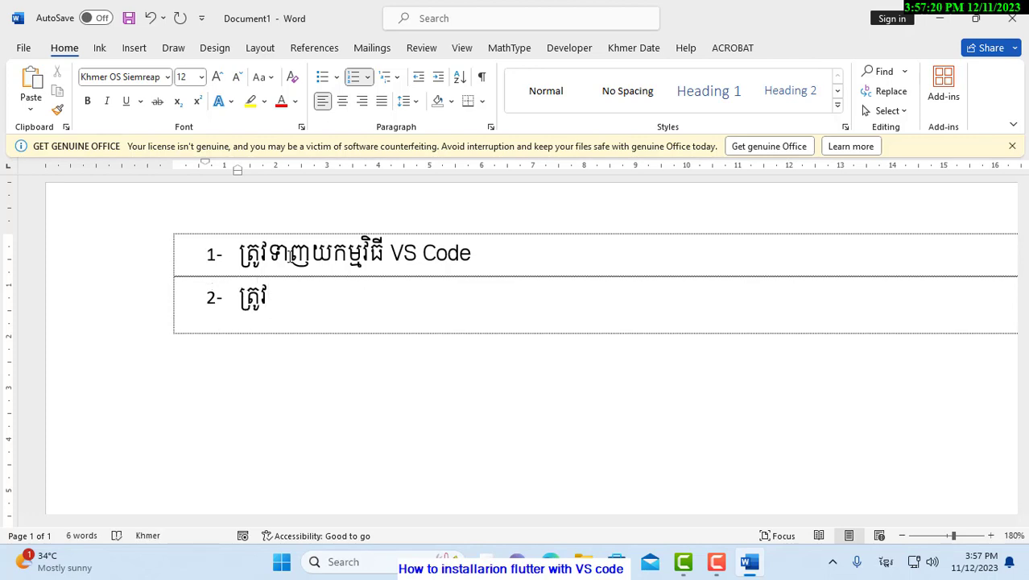
{"action": "type", "text": "ទាញយក និ"}
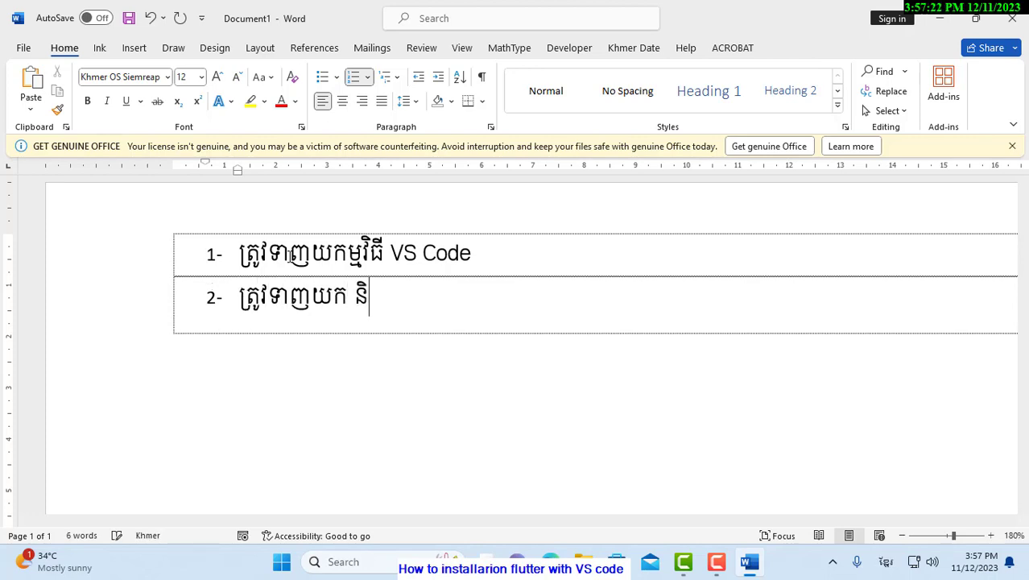
{"action": "type", "text": "ងដំឡើង"}
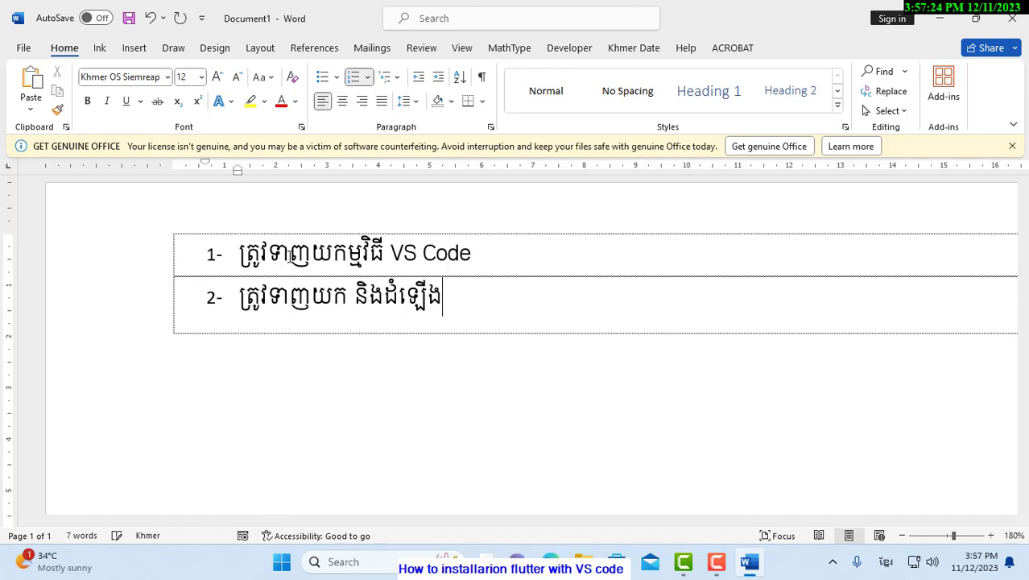
{"action": "key", "text": "alt+shift"}
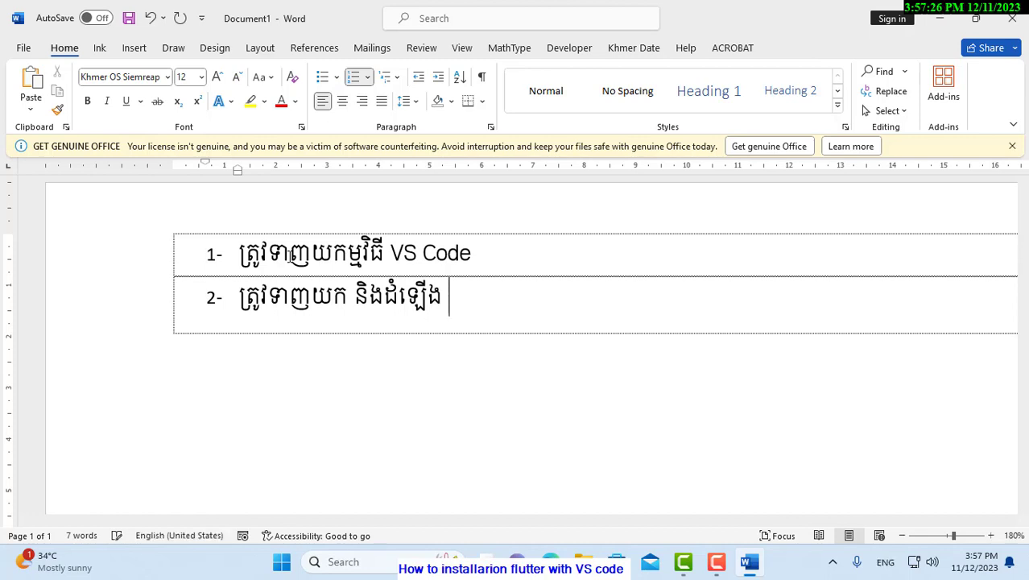
{"action": "type", "text": "Flutter SDK"}
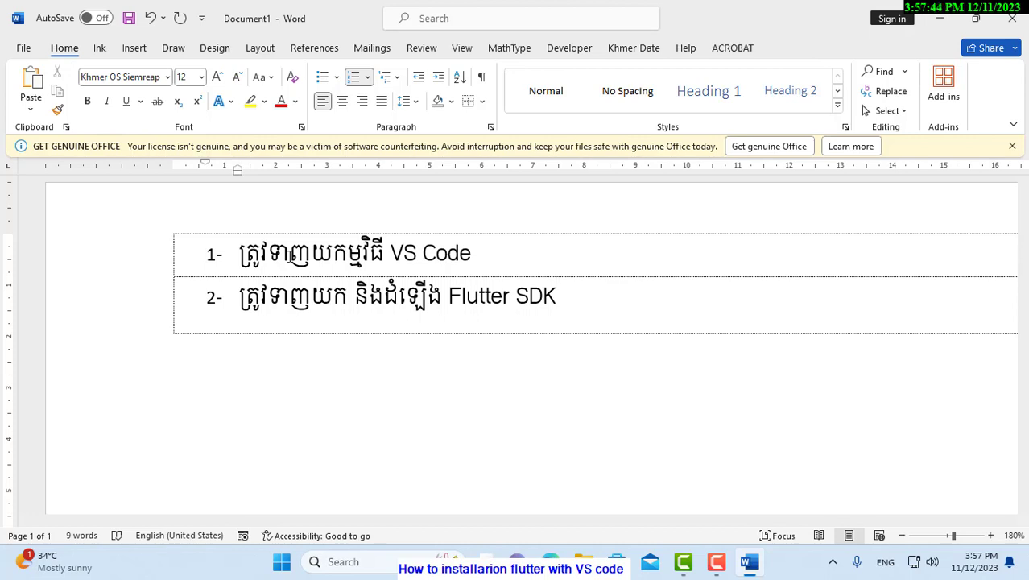
{"action": "key", "text": "Return"}
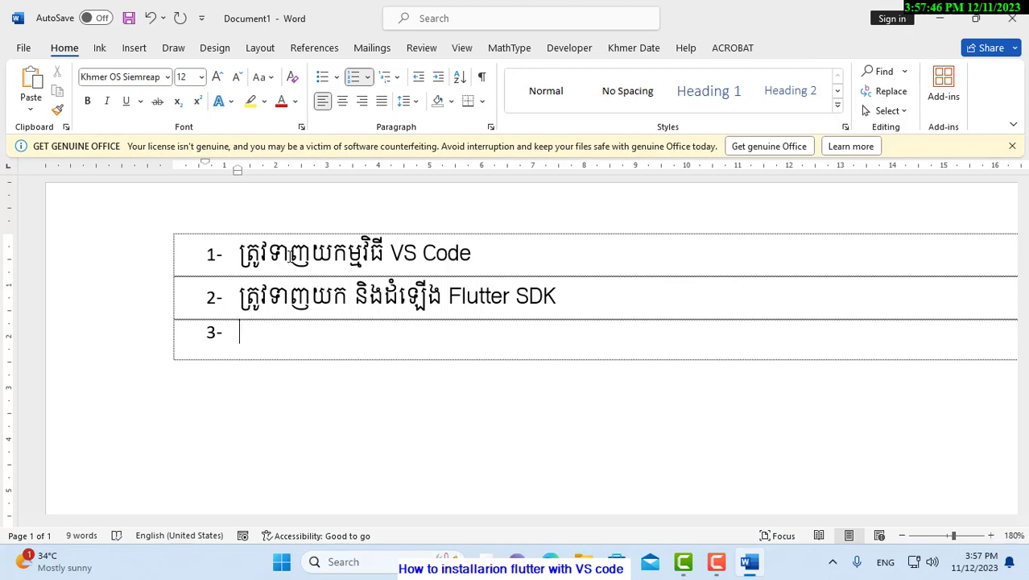
Write the third list item in Khmer as "ត្រូវទាញយក និងដំឡើង Gif".
{"action": "type", "text": "t"}
{"action": "key", "text": "BackSpace"}
{"action": "key", "text": "alt+shift"}
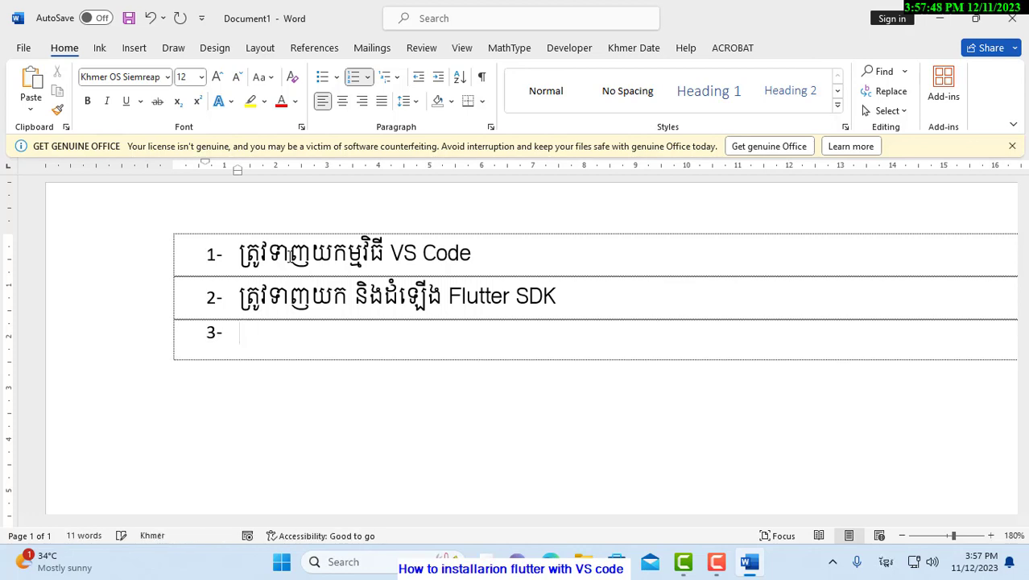
{"action": "type", "text": "ត្រូវន"}
{"action": "key", "text": "BackSpace"}
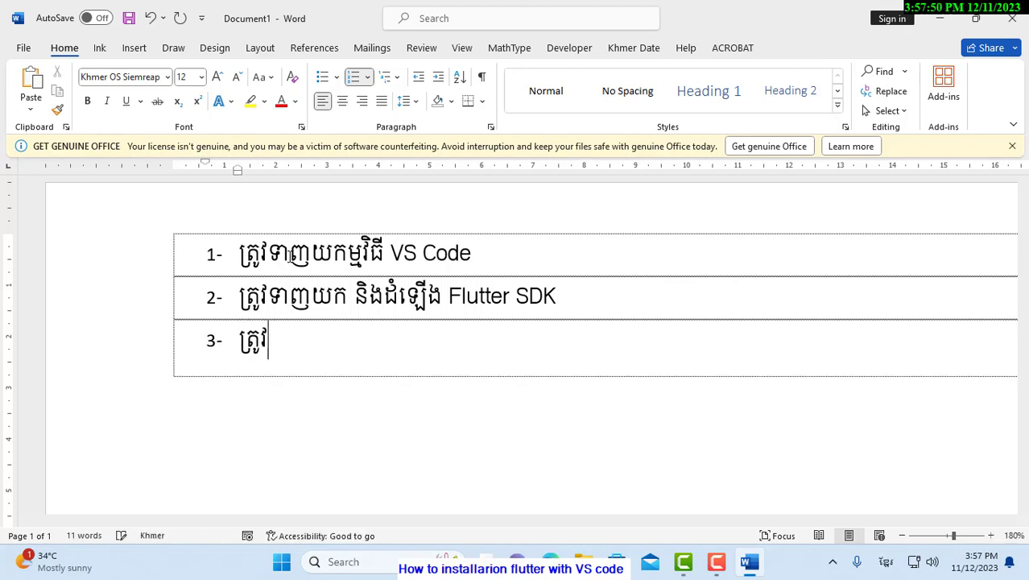
{"action": "type", "text": "ទា"}
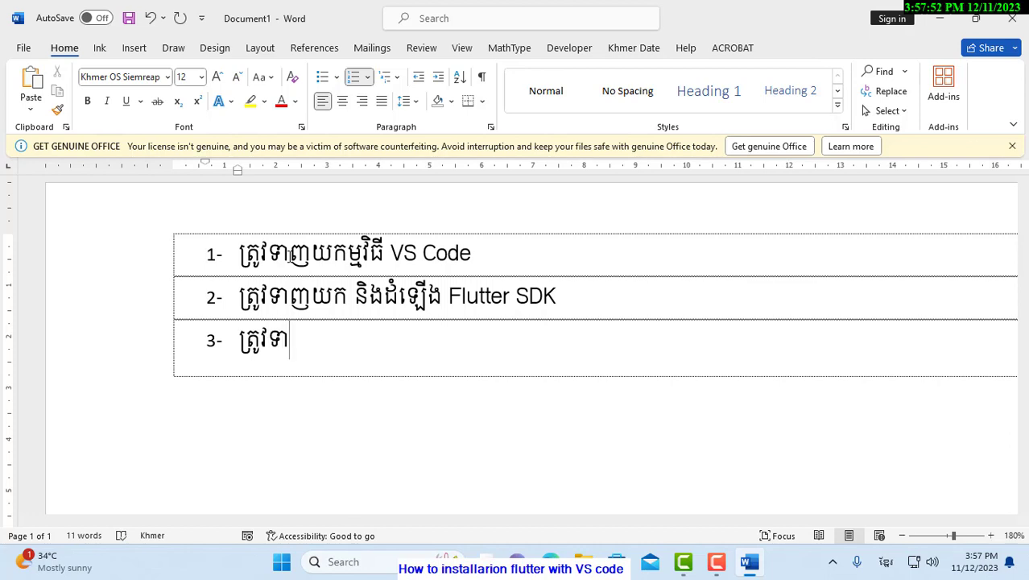
{"action": "type", "text": "ញយក និងដ"}
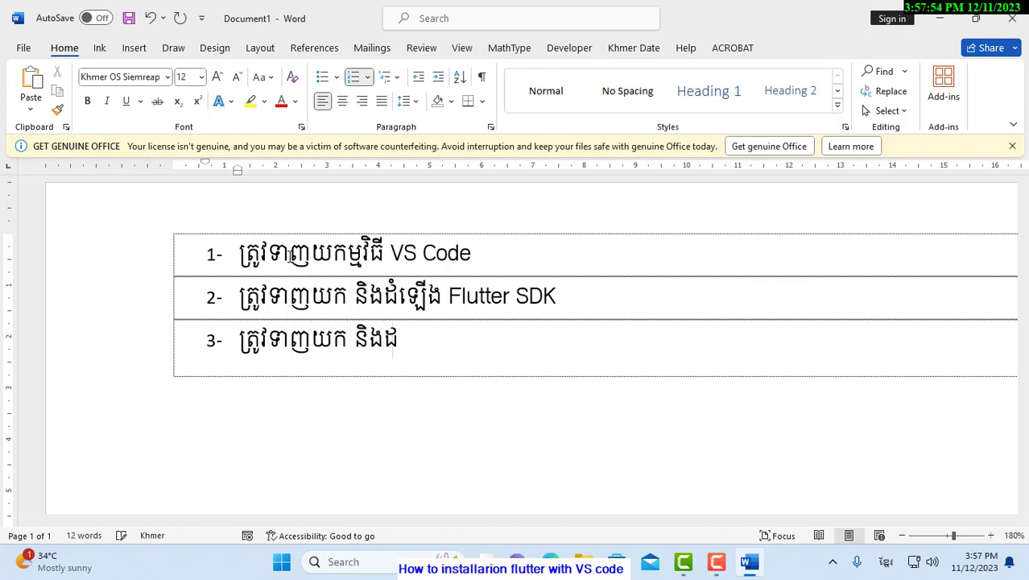
{"action": "type", "text": "ំឡើង"}
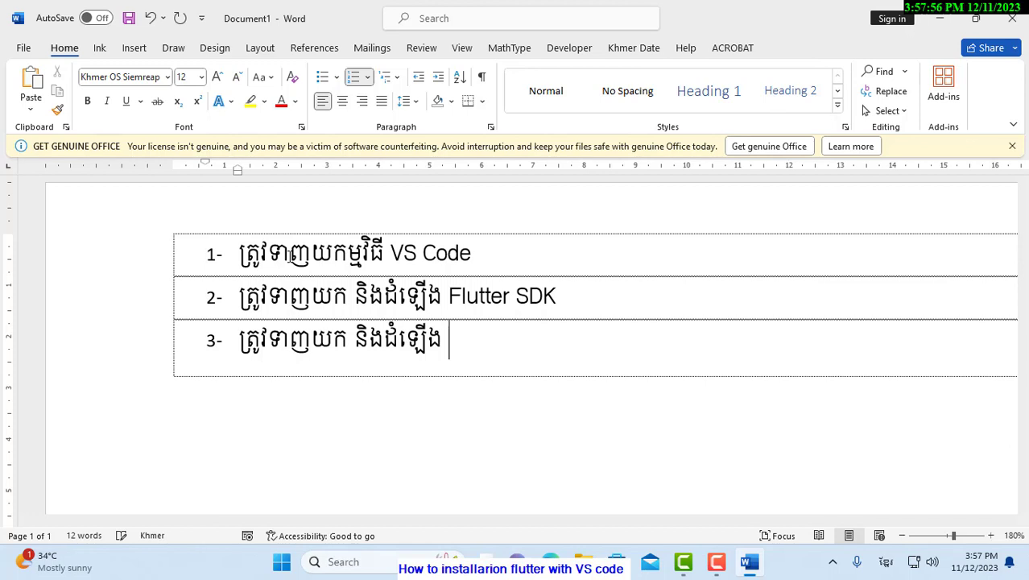
{"action": "key", "text": "alt+shift"}
{"action": "type", "text": "Gif"}
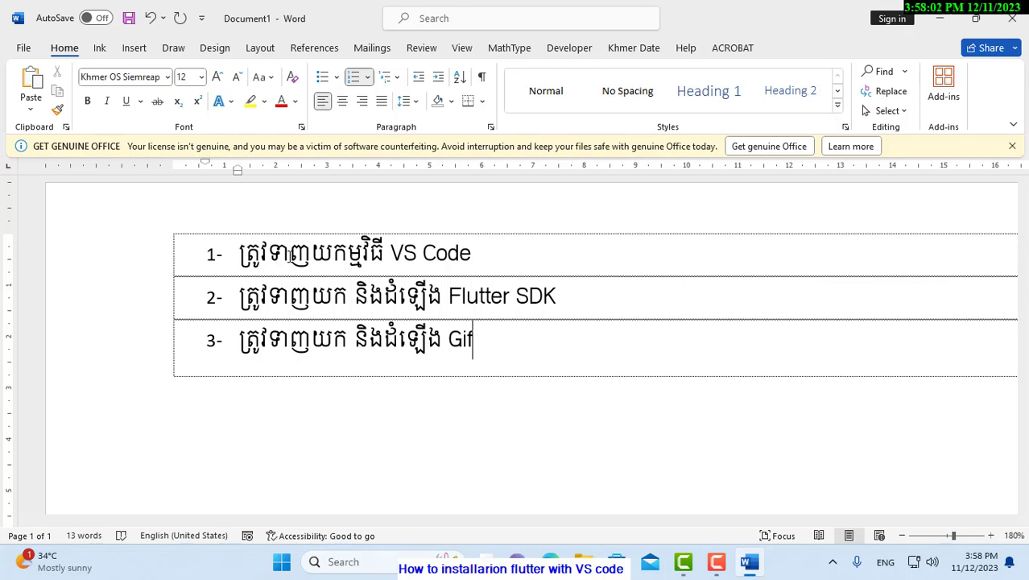
Search the computer for "google" and launch Google Chrome.
{"action": "key", "text": "super"}
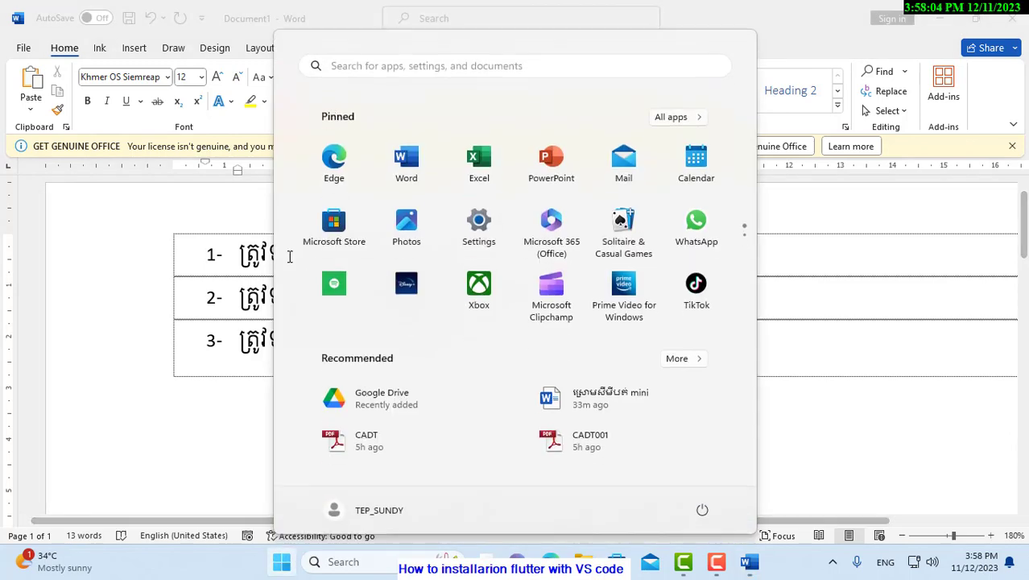
{"action": "key", "text": "alt+shift"}
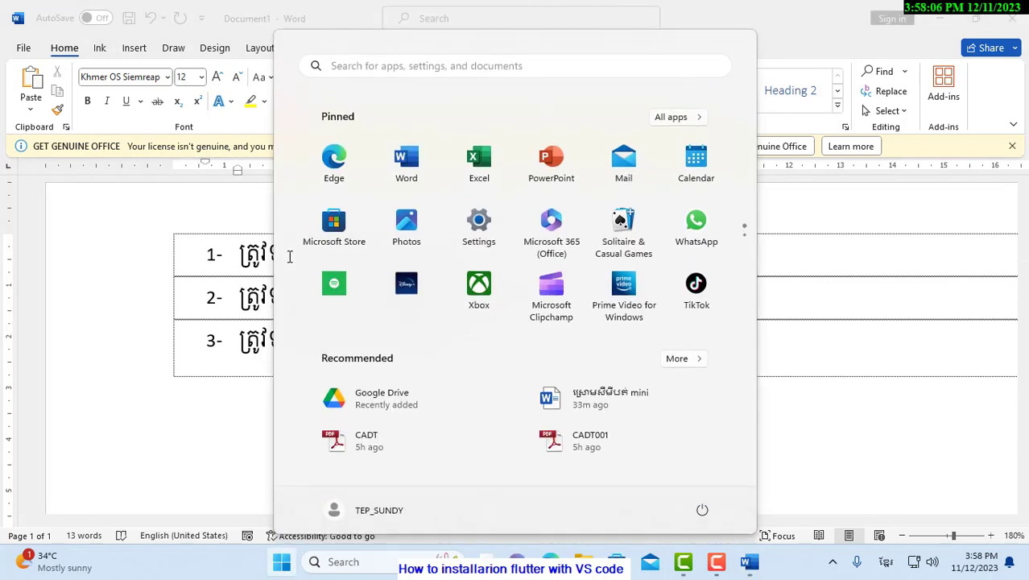
{"action": "type", "text": "ង"}
{"action": "key", "text": "BackSpace"}
{"action": "key", "text": "alt+shift"}
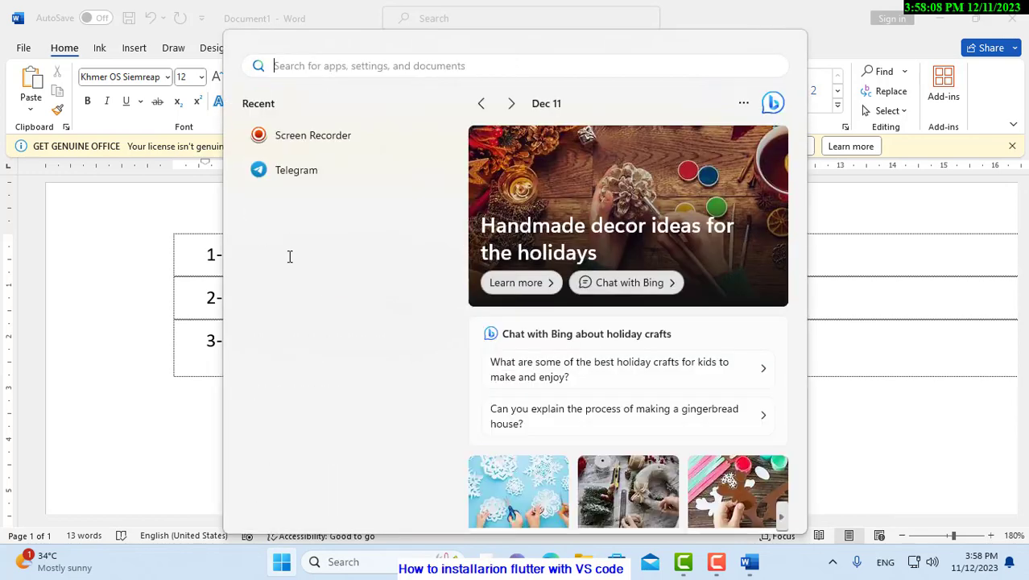
{"action": "type", "text": "google"}
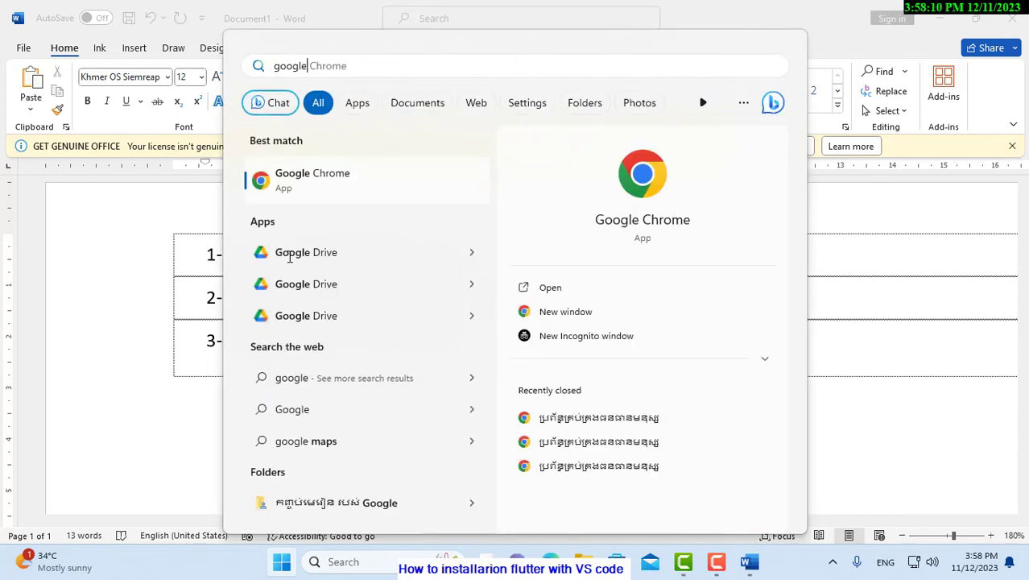
{"action": "left_click", "coordinate": [282, 187]}
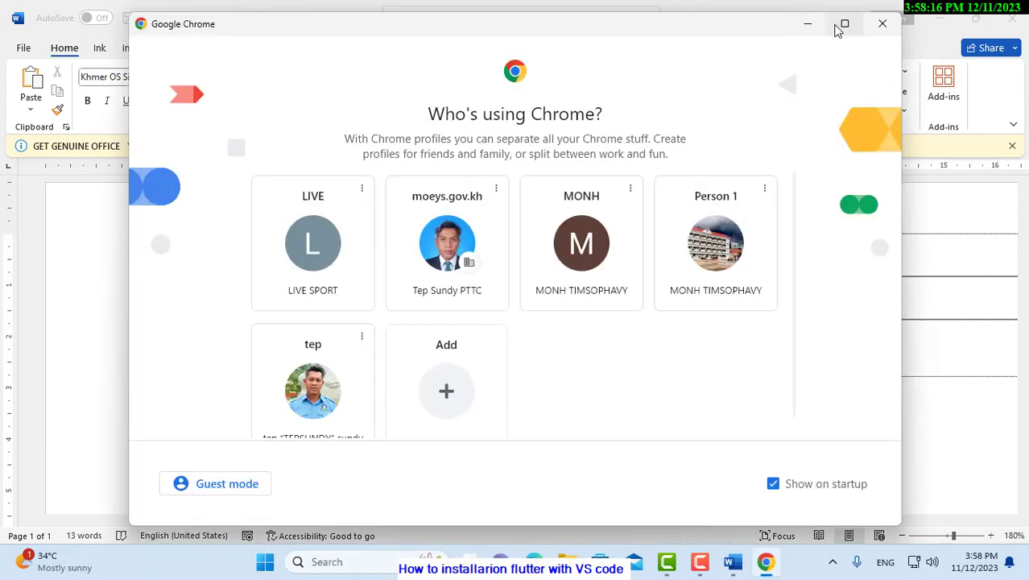
Maximize the Chrome profile chooser, select the user's own profile, and open the Google homepage.
{"action": "left_click", "coordinate": [841, 25]}
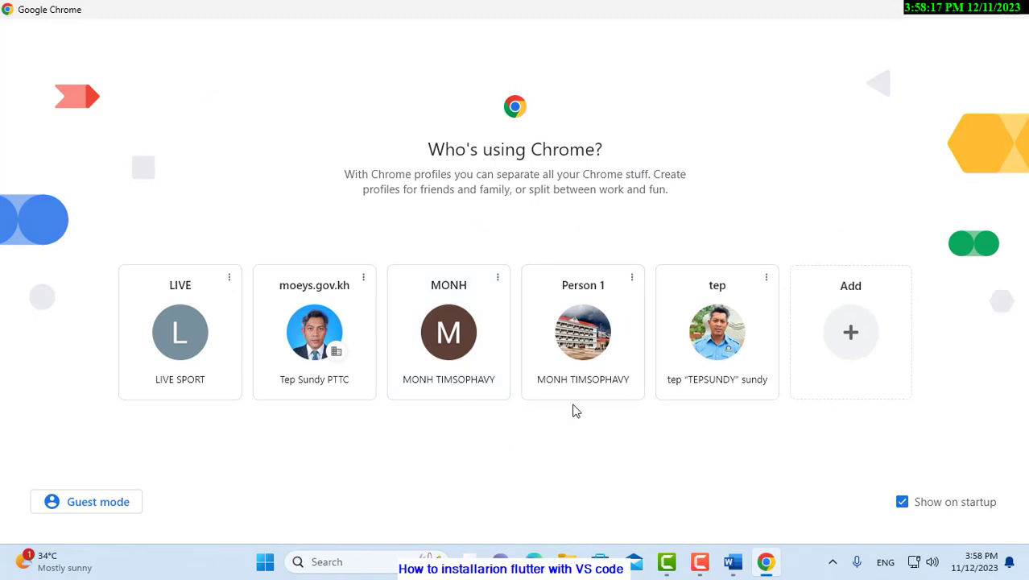
{"action": "left_click", "coordinate": [396, 295]}
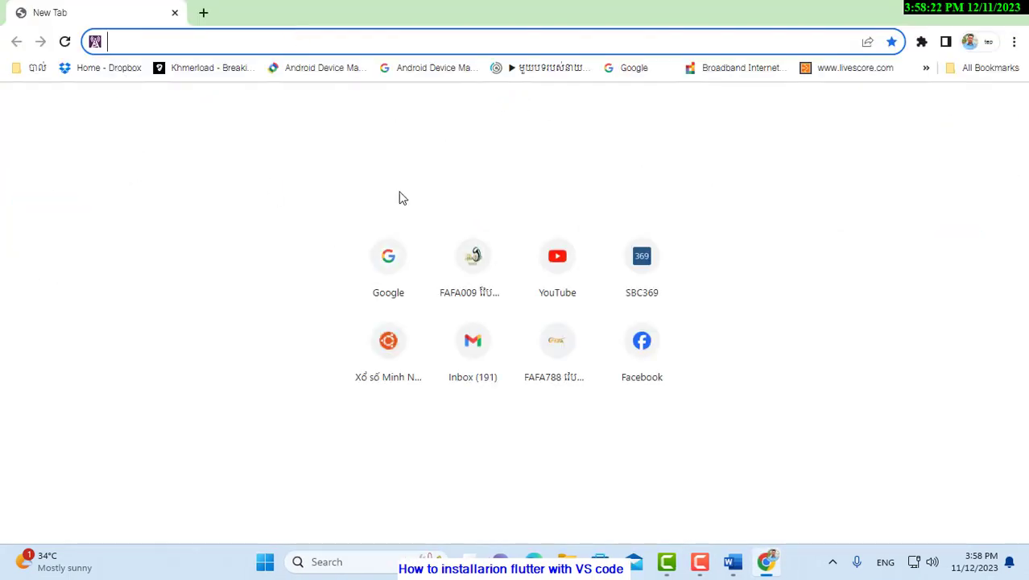
{"action": "left_click", "coordinate": [387, 283]}
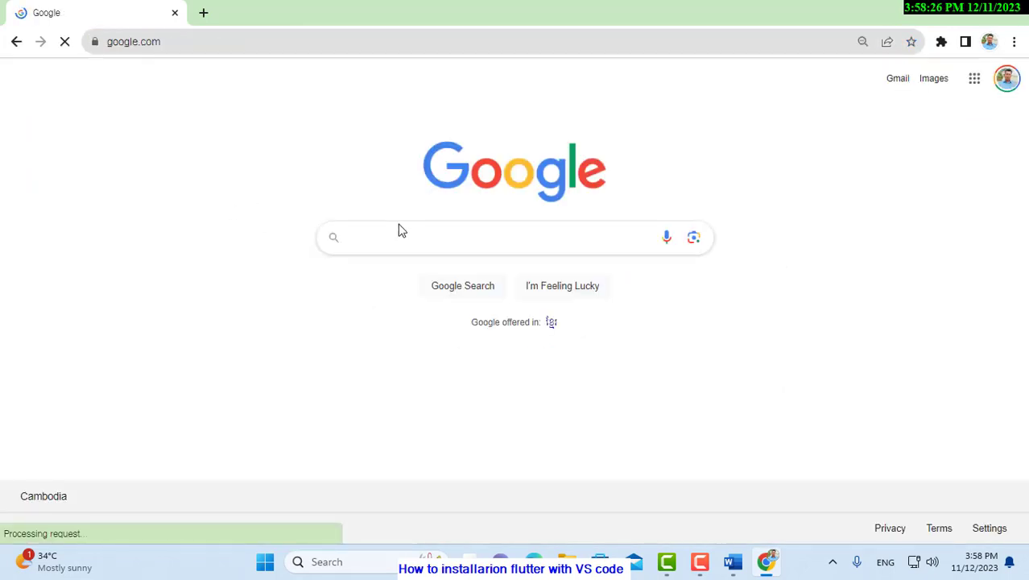
Search Google for "vs code" using the matching suggestion.
{"action": "type", "text": "V"}
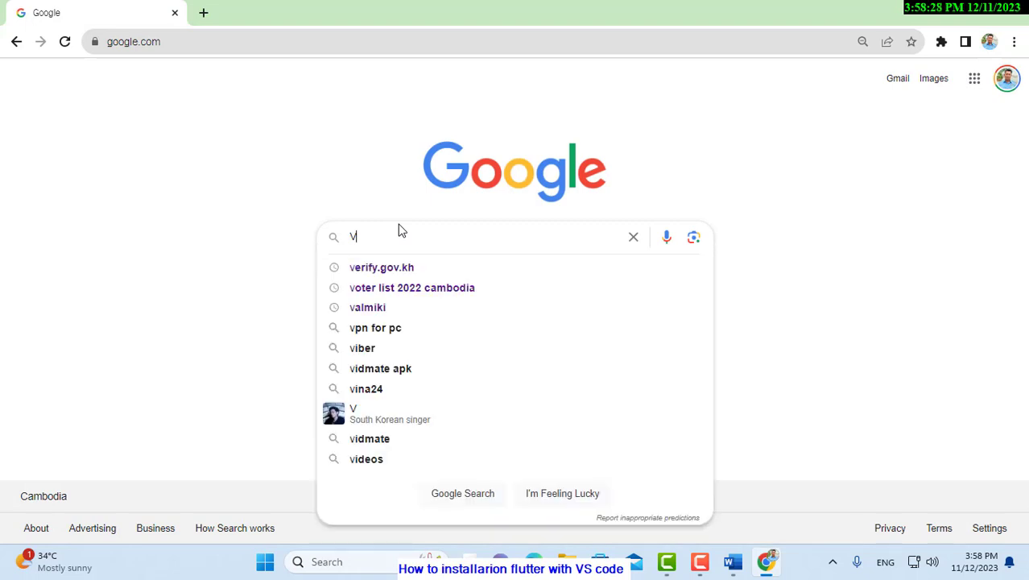
{"action": "key", "text": "BackSpace"}
{"action": "type", "text": "VS"}
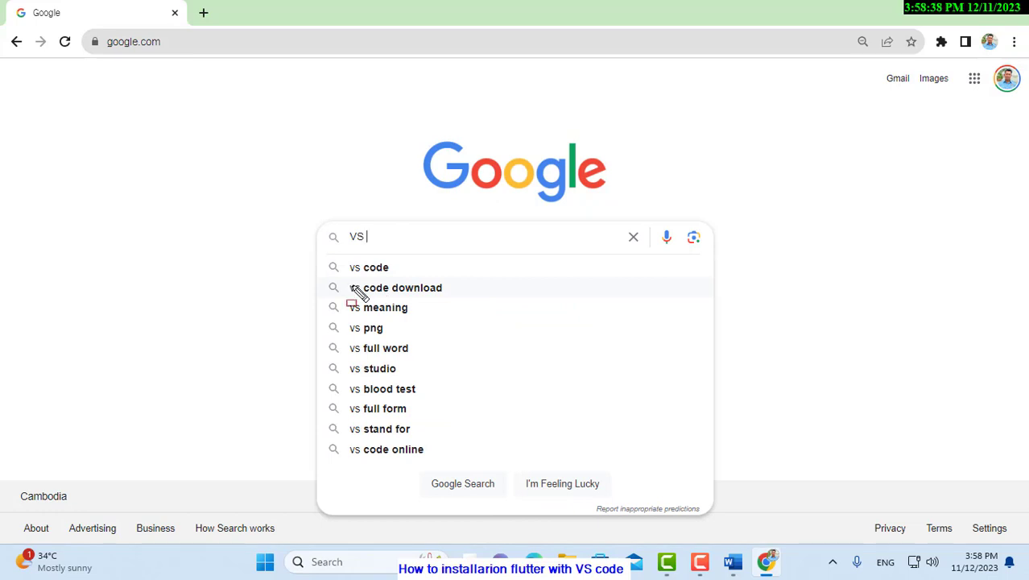
{"action": "left_click_drag", "start_coordinate": [328, 281], "coordinate": [456, 297]}
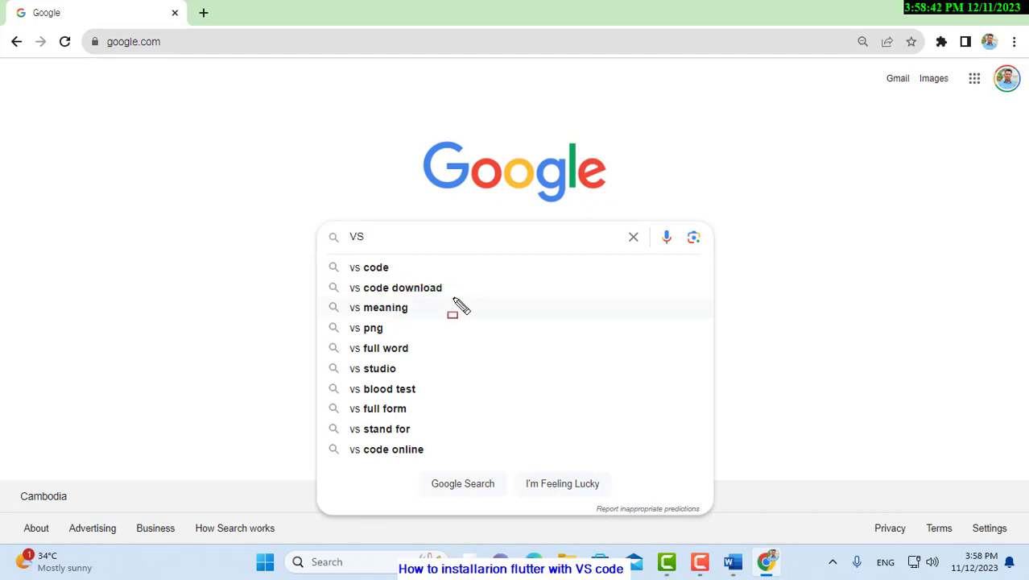
{"action": "left_click", "coordinate": [459, 274]}
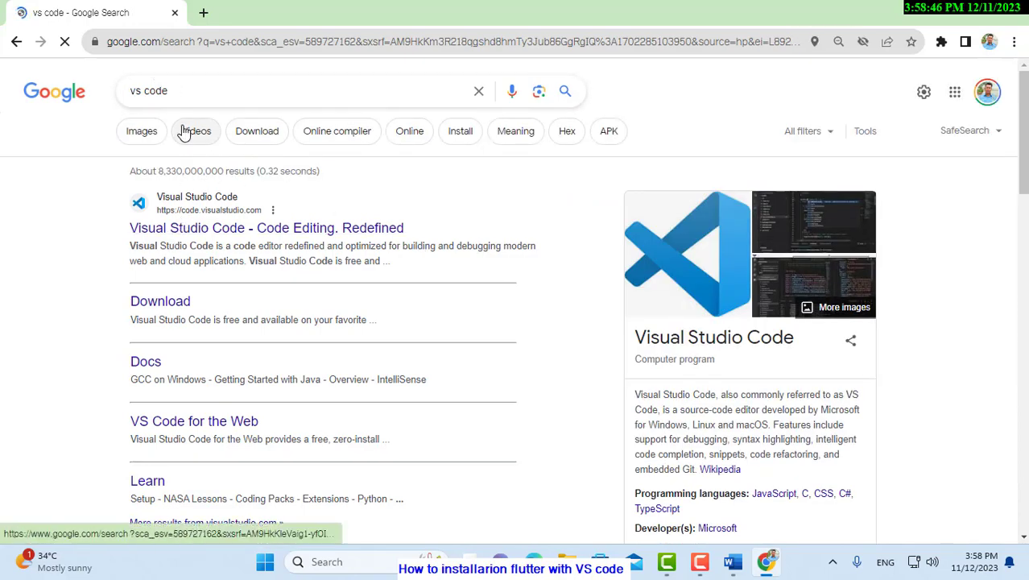
Refine the search to "vs code download" and open the Download Visual Studio Code result for Mac, Linux, Windows.
{"action": "left_click", "coordinate": [201, 92]}
{"action": "left_click", "coordinate": [215, 120]}
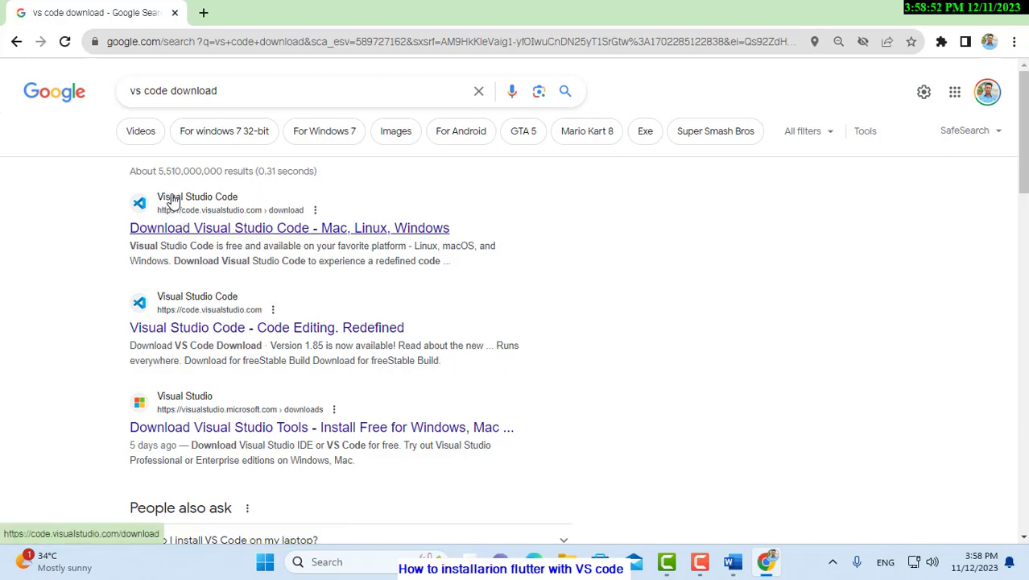
{"action": "left_click", "coordinate": [203, 229]}
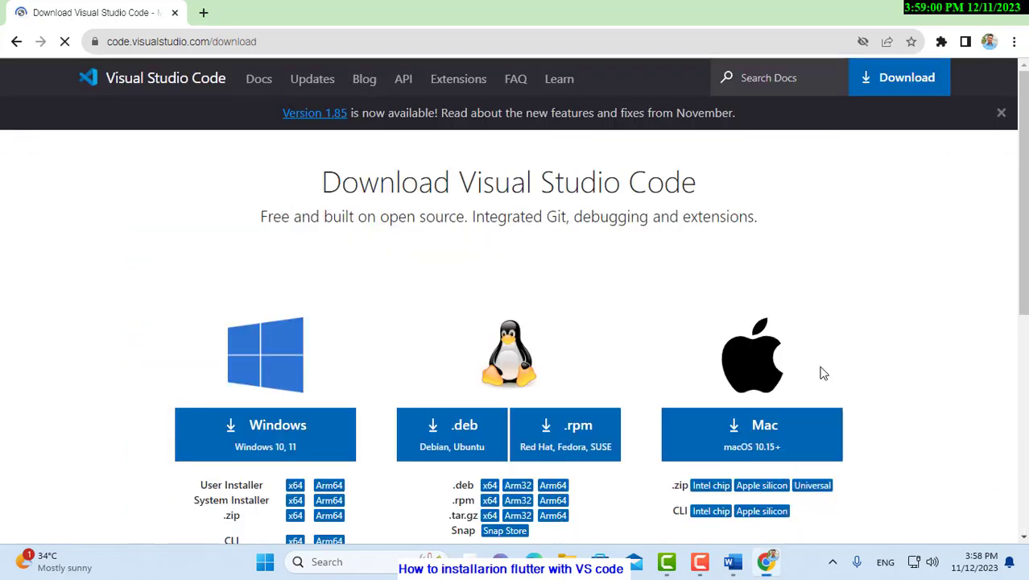
Request the Visual Studio Code download for Windows 10, 11.
{"action": "scroll", "coordinate": [586, 294], "scroll_direction": "down", "scroll_amount": 1}
{"action": "scroll", "coordinate": [590, 414], "scroll_direction": "down", "scroll_amount": 1}
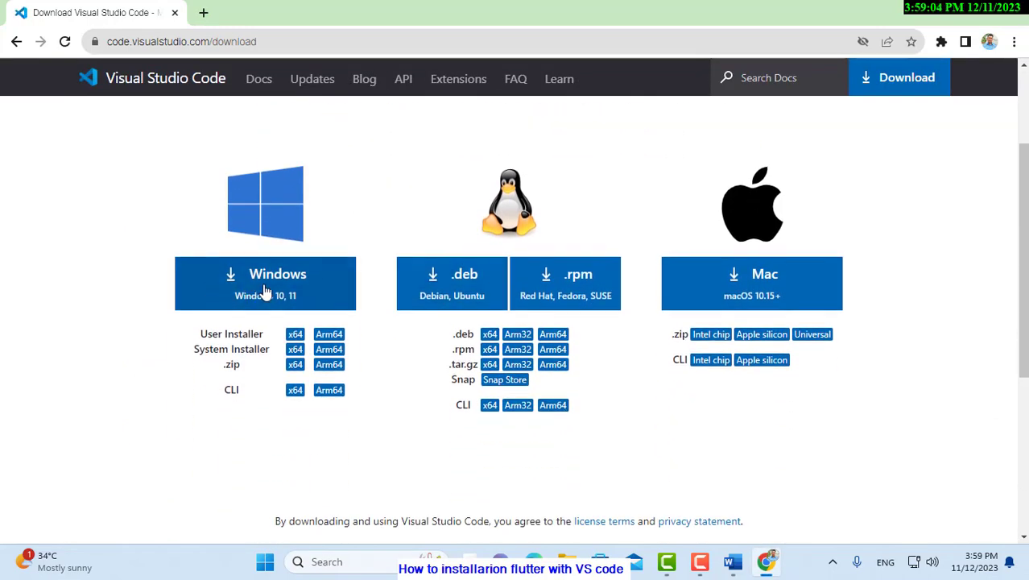
{"action": "scroll", "coordinate": [409, 340], "scroll_direction": "up", "scroll_amount": 2}
{"action": "scroll", "coordinate": [407, 332], "scroll_direction": "down", "scroll_amount": 2}
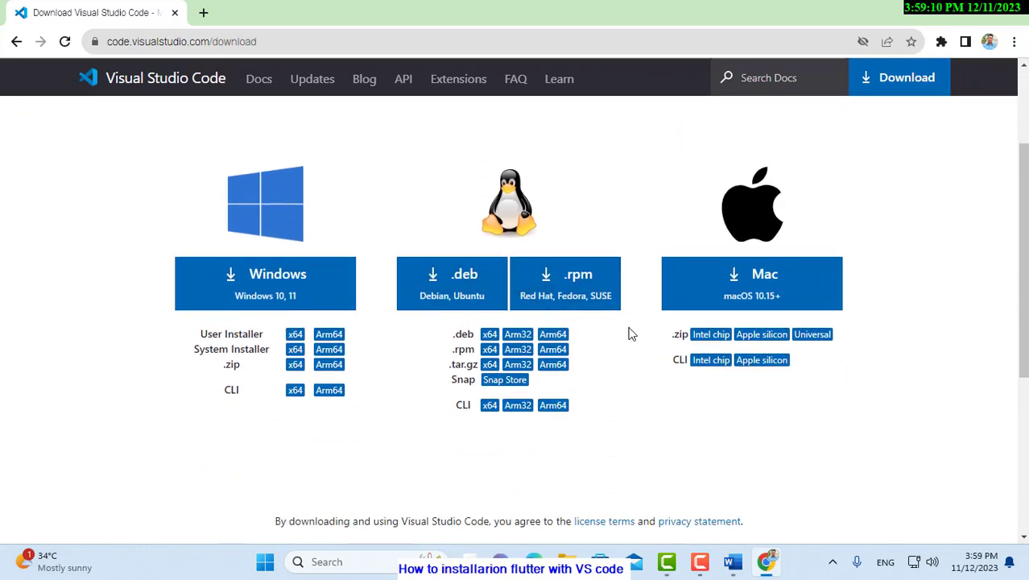
{"action": "left_click", "coordinate": [238, 286]}
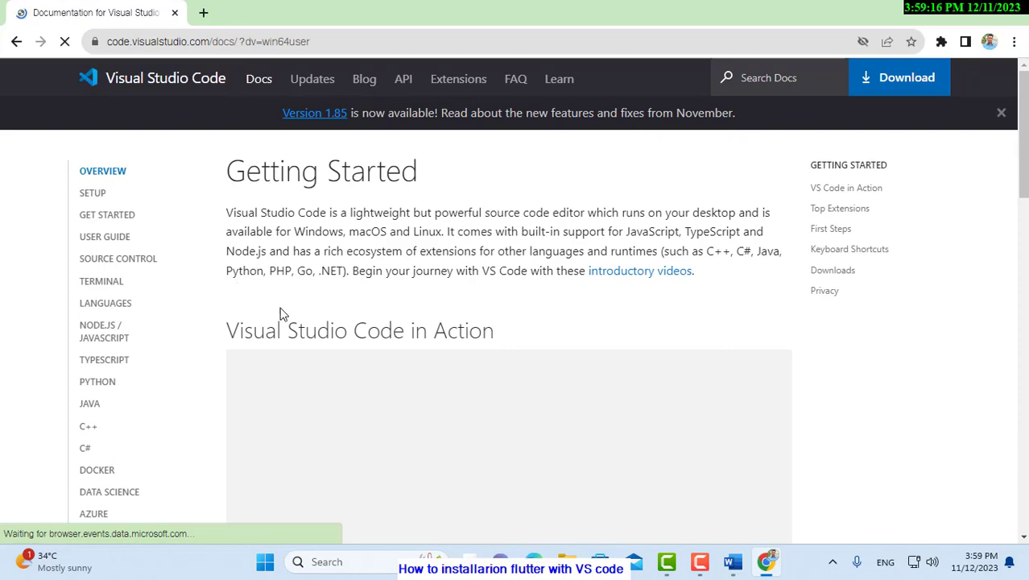
{"action": "scroll", "coordinate": [540, 359], "scroll_direction": "down", "scroll_amount": 3}
{"action": "scroll", "coordinate": [537, 352], "scroll_direction": "down", "scroll_amount": 5}
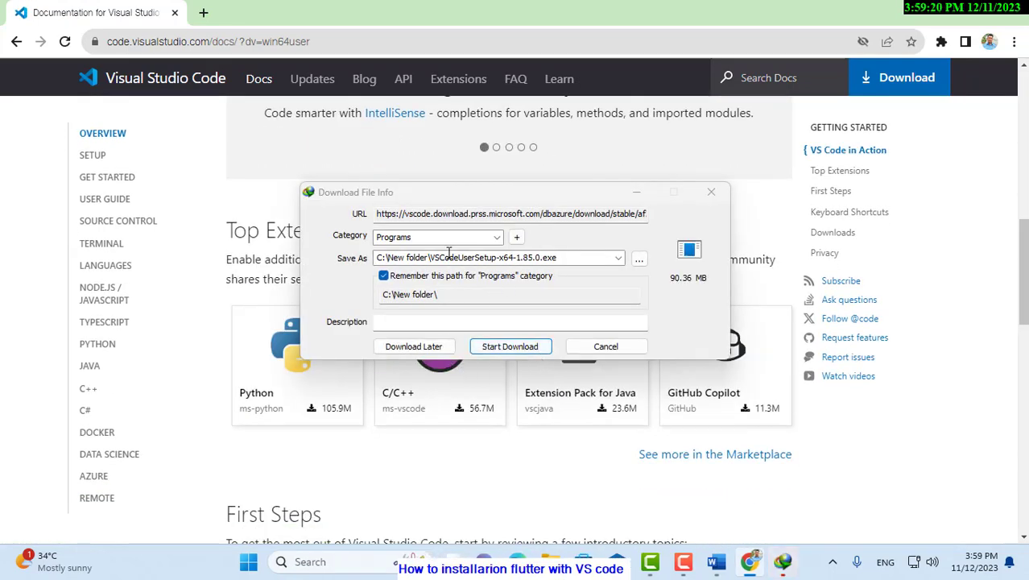
Decline creating the C:\New folder directory and browse to the DATA (E:) drive for the installer's save location.
{"action": "left_click", "coordinate": [510, 348]}
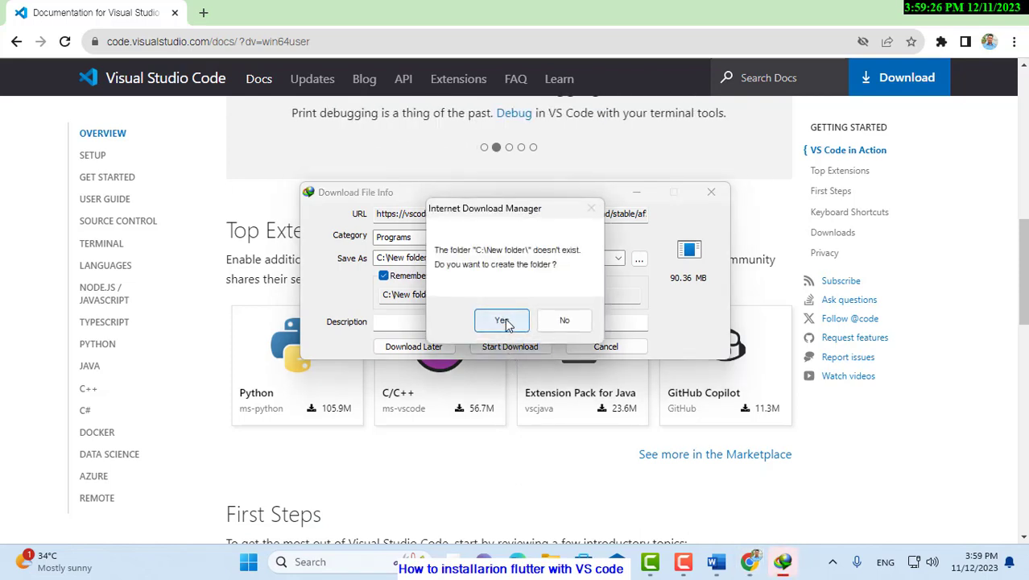
{"action": "left_click", "coordinate": [561, 320]}
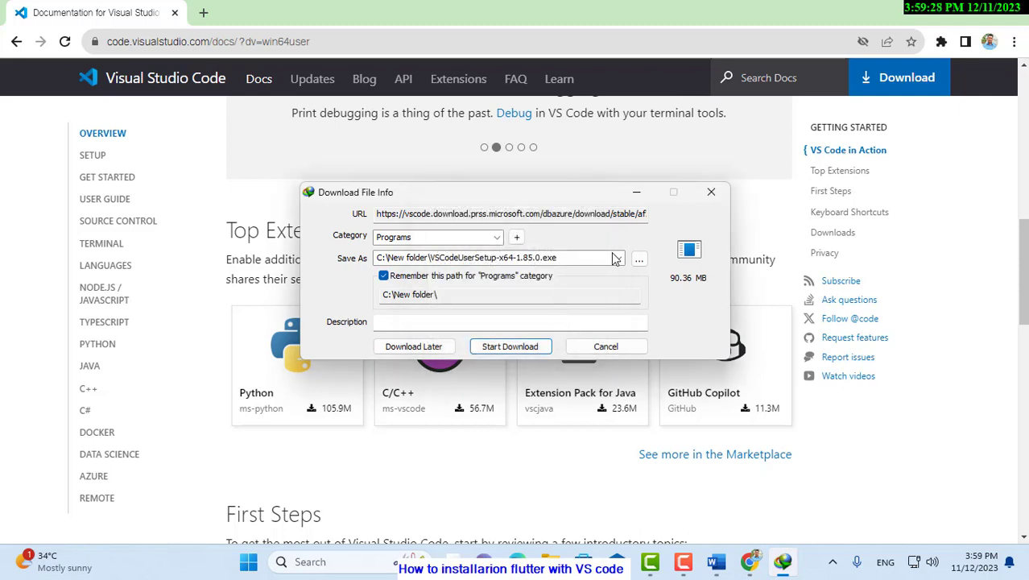
{"action": "left_click", "coordinate": [638, 259]}
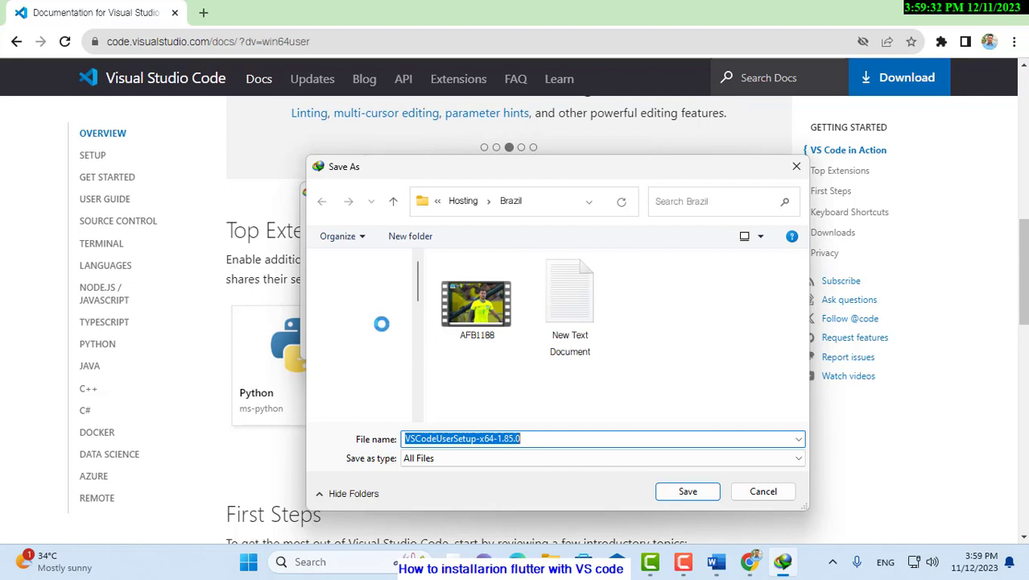
{"action": "left_click", "coordinate": [385, 309]}
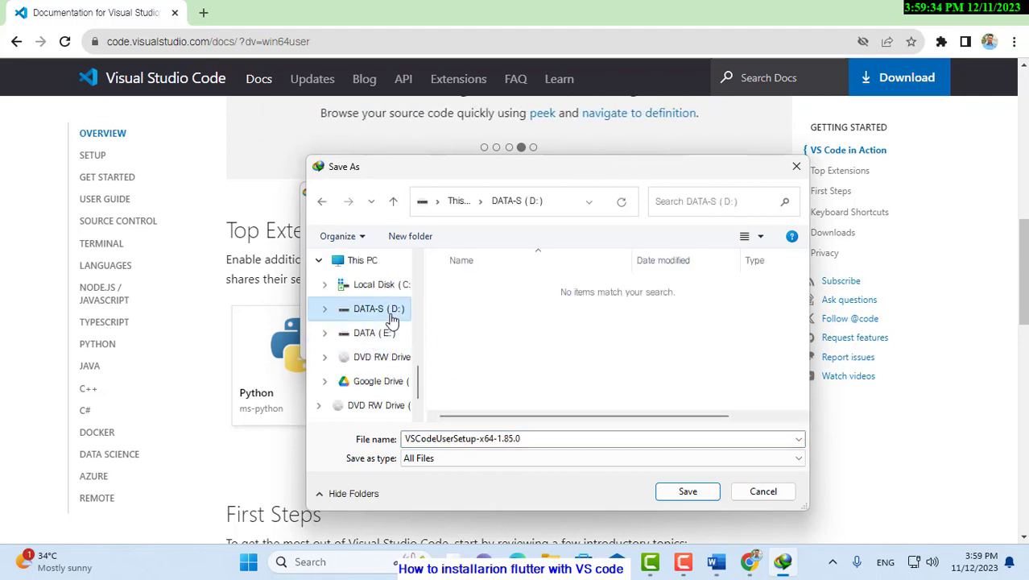
{"action": "left_click", "coordinate": [383, 335]}
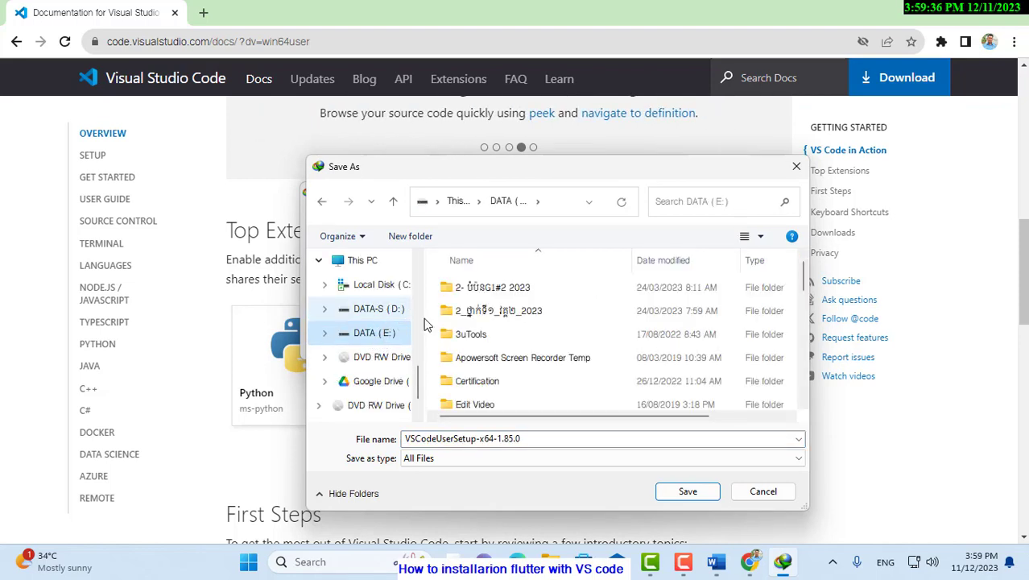
{"action": "scroll", "coordinate": [467, 321], "scroll_direction": "down", "scroll_amount": 2}
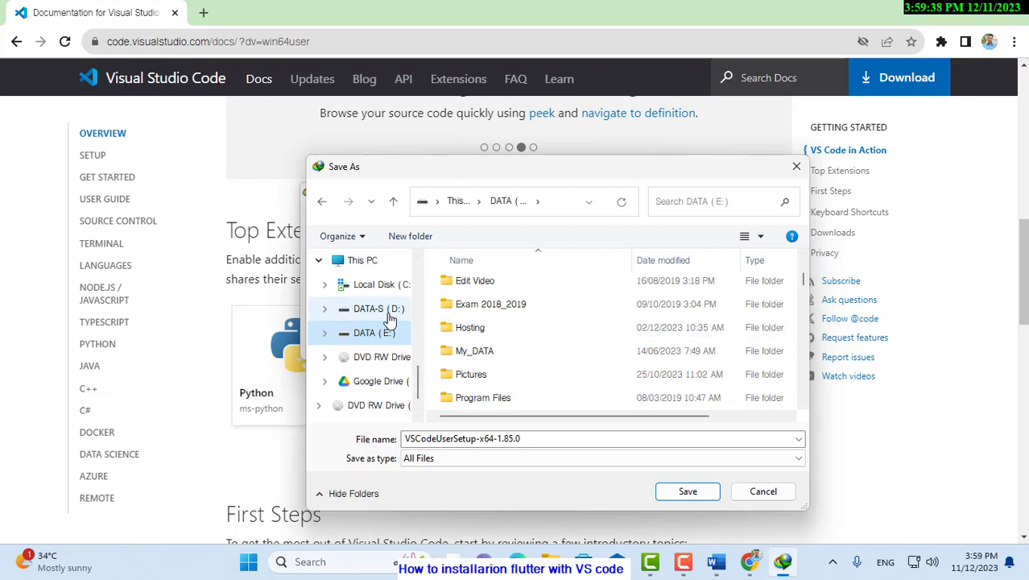
Save the installer into a new folder named Programming on drive E: and start the download.
{"action": "left_click", "coordinate": [435, 238]}
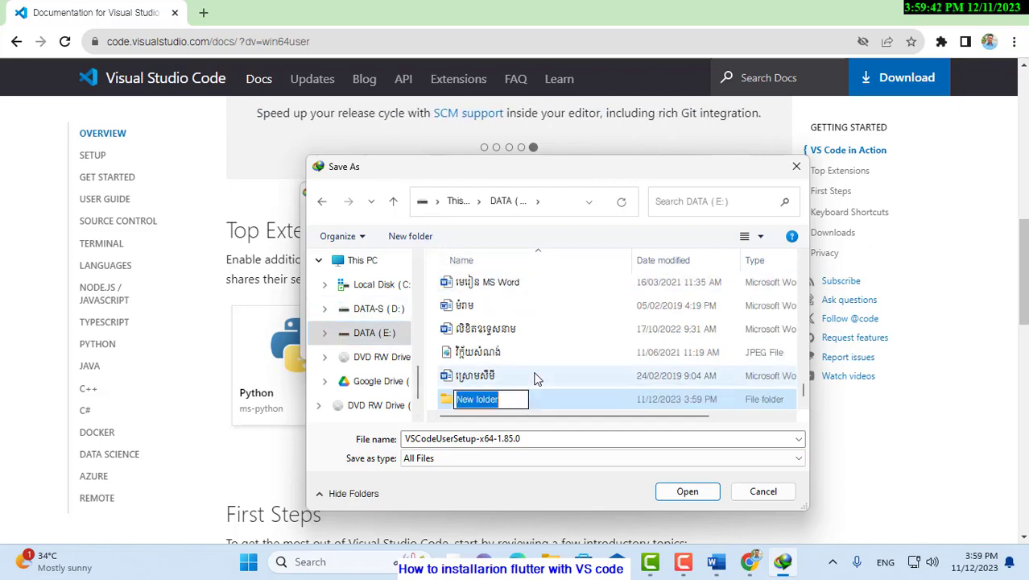
{"action": "type", "text": "Pro"}
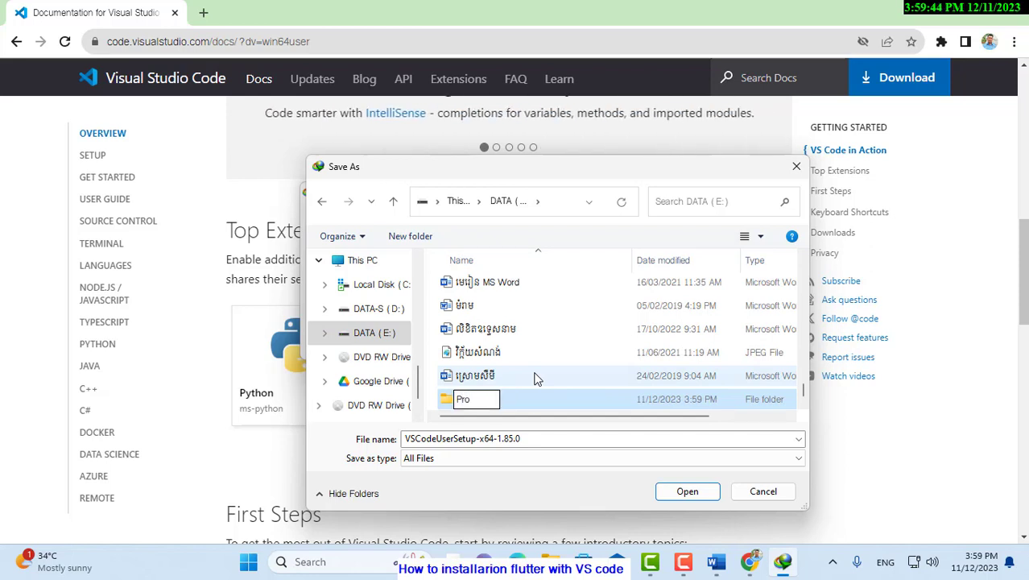
{"action": "type", "text": "gramming"}
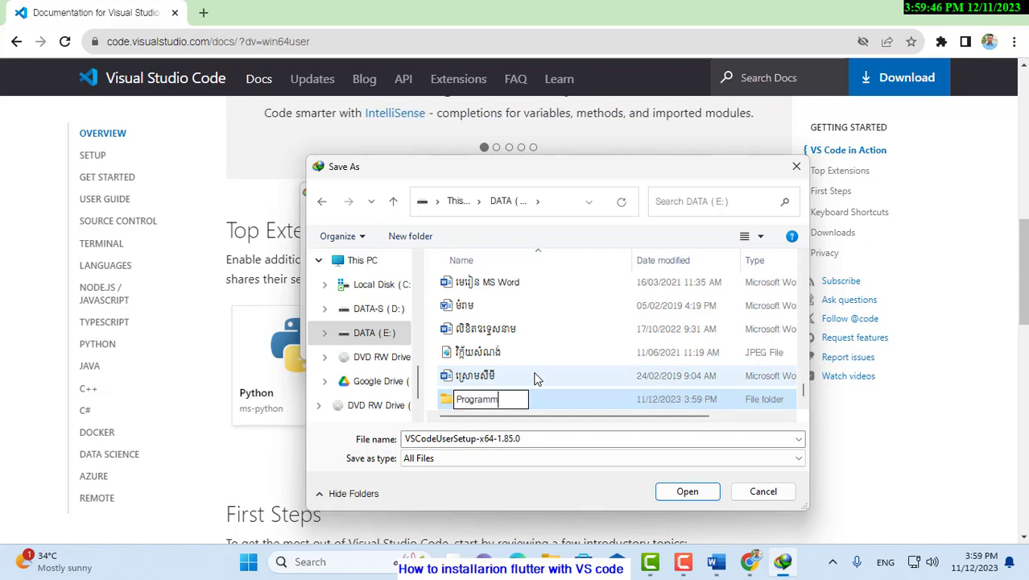
{"action": "key", "text": "Return"}
{"action": "key", "text": "Return"}
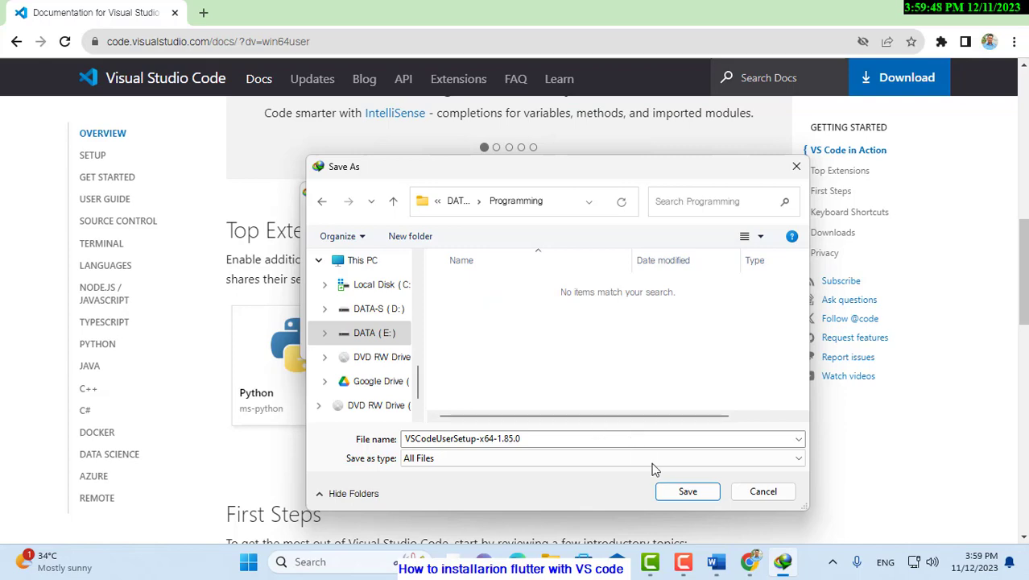
{"action": "left_click", "coordinate": [686, 491]}
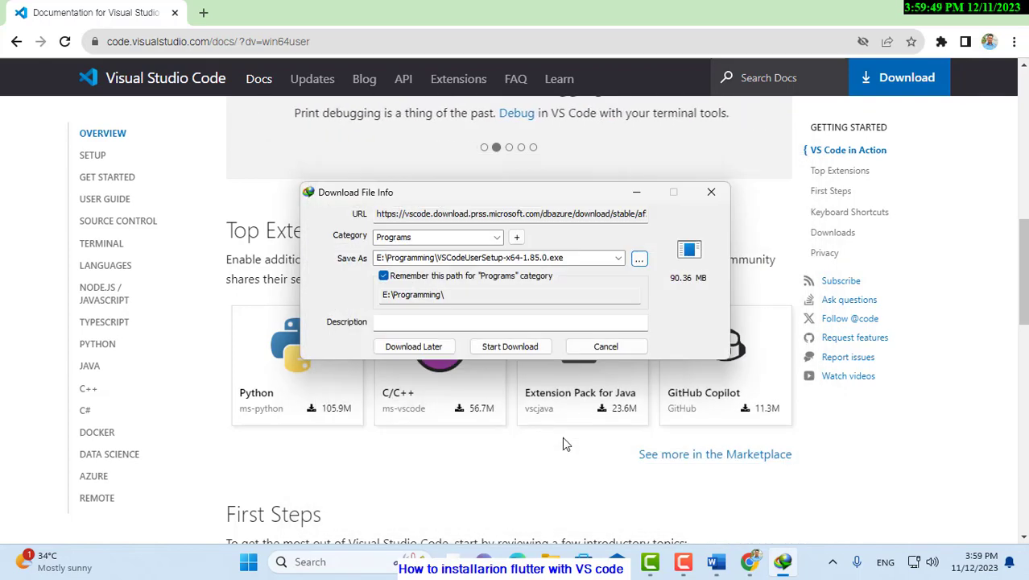
{"action": "left_click", "coordinate": [511, 347]}
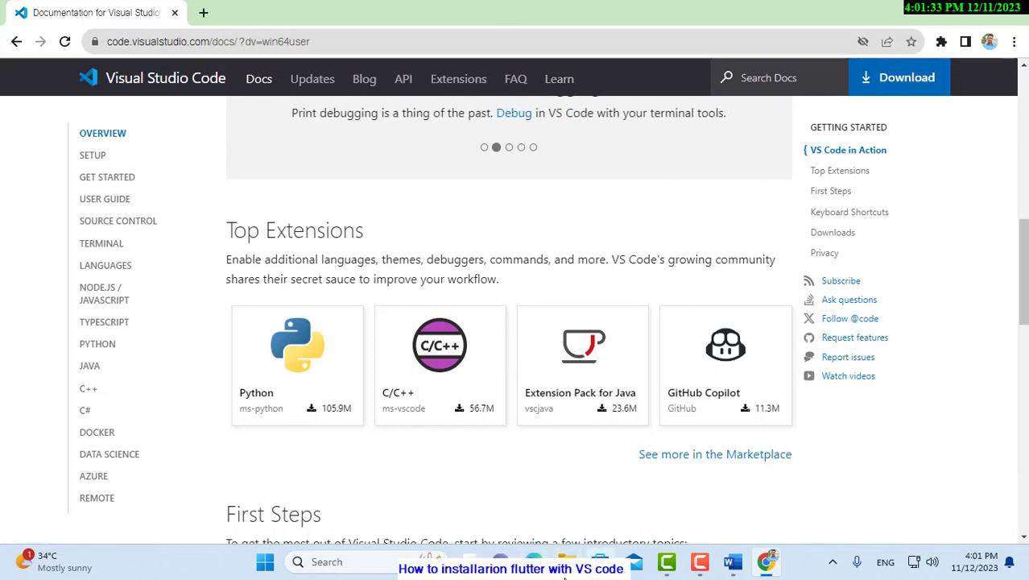
Switch to File Explorer and open the Programming folder on the DATA (E:) drive.
{"action": "left_click", "coordinate": [569, 555]}
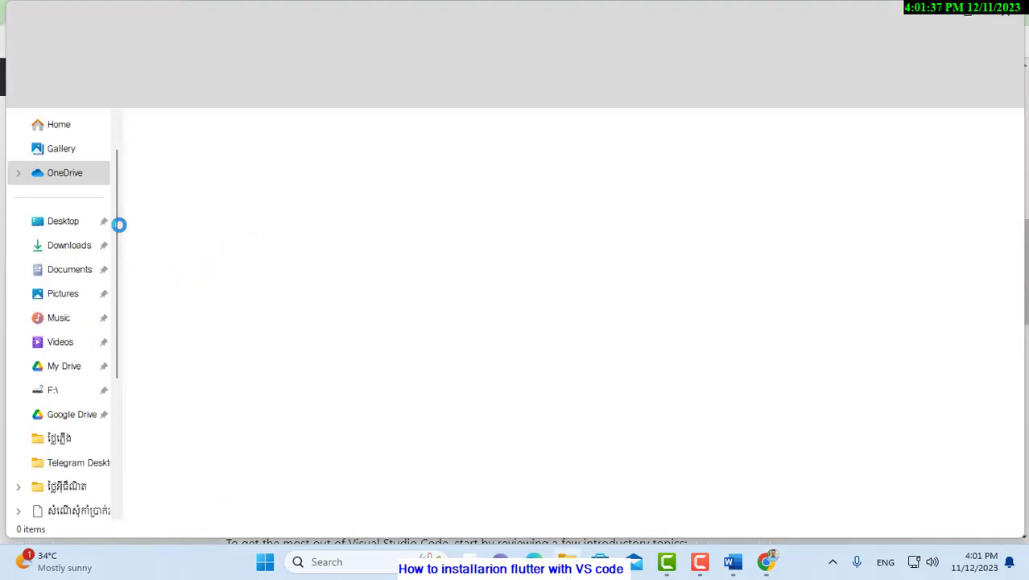
{"action": "left_click_drag", "start_coordinate": [119, 223], "coordinate": [122, 317]}
{"action": "left_click", "coordinate": [85, 388]}
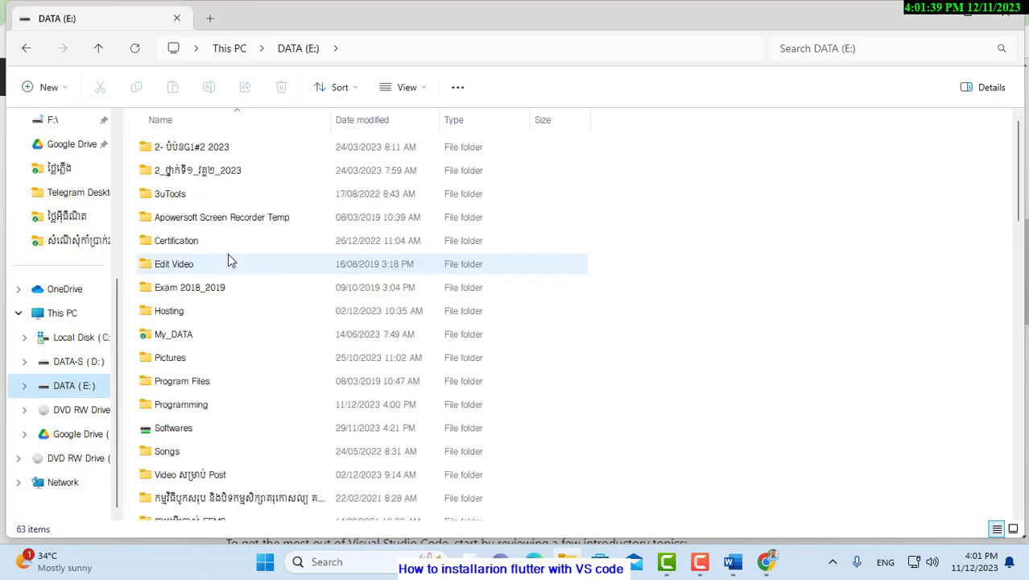
{"action": "double_click", "coordinate": [206, 405]}
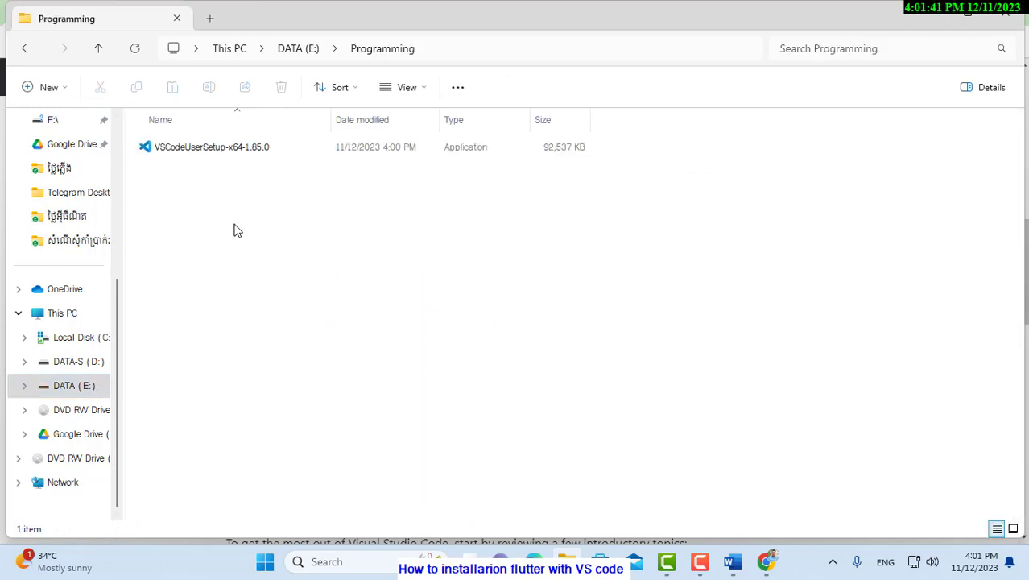
Run the VSCodeUserSetup-x64-1.85.0 installer as administrator and agree to continue with the user installer.
{"action": "left_click", "coordinate": [237, 153]}
{"action": "double_click", "coordinate": [236, 153]}
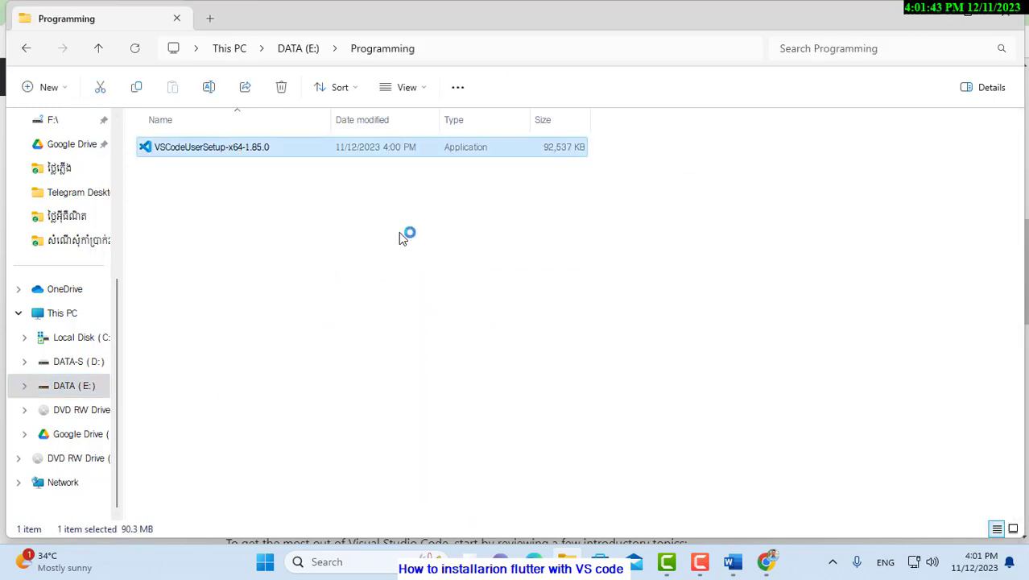
{"action": "right_click", "coordinate": [203, 154]}
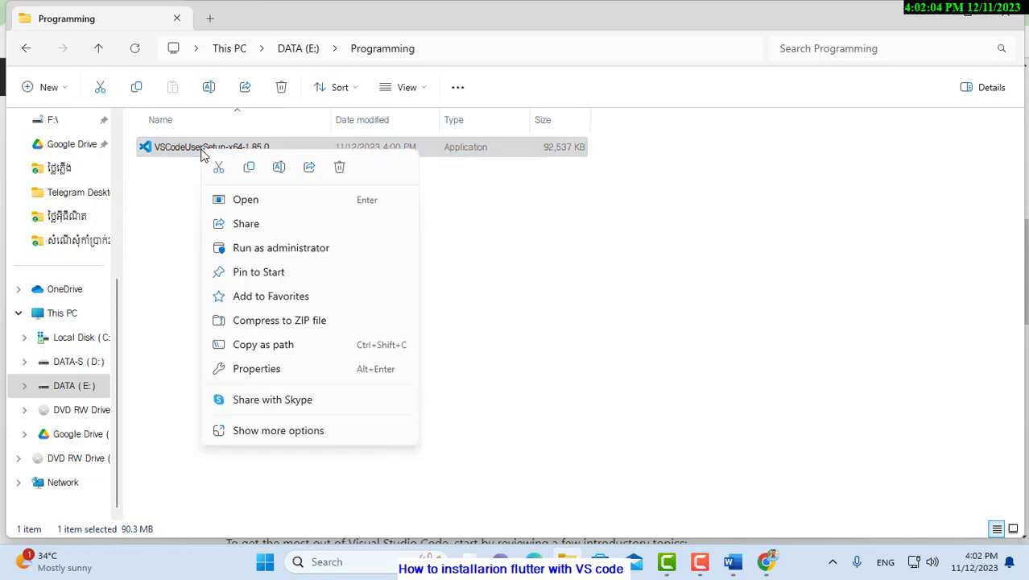
{"action": "left_click", "coordinate": [320, 251]}
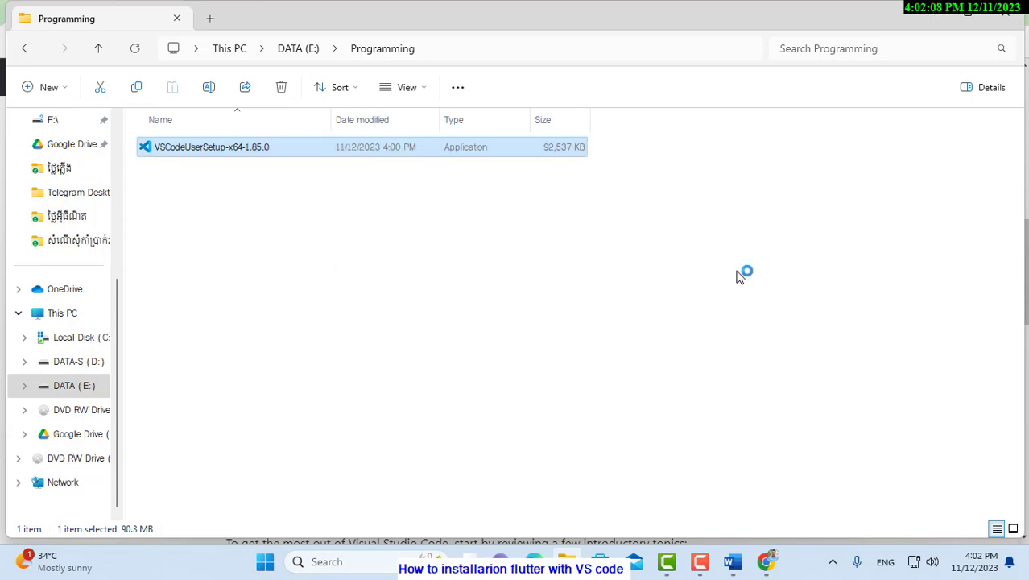
{"action": "left_click", "coordinate": [573, 366]}
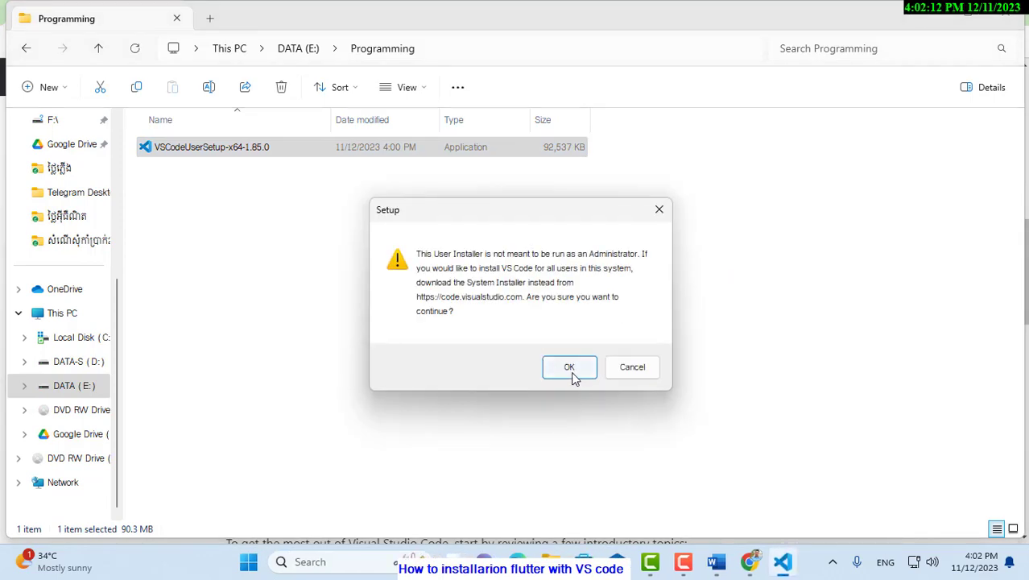
{"action": "left_click", "coordinate": [573, 372]}
{"action": "left_click", "coordinate": [572, 372]}
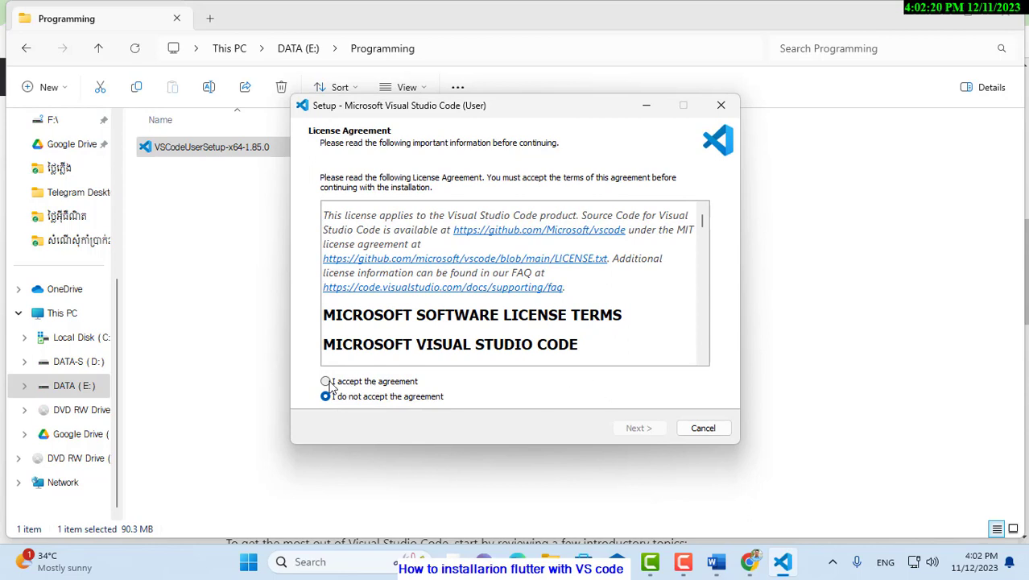
Accept the license agreement and install Visual Studio Code with the default Start menu folder and additional tasks.
{"action": "left_click", "coordinate": [329, 382]}
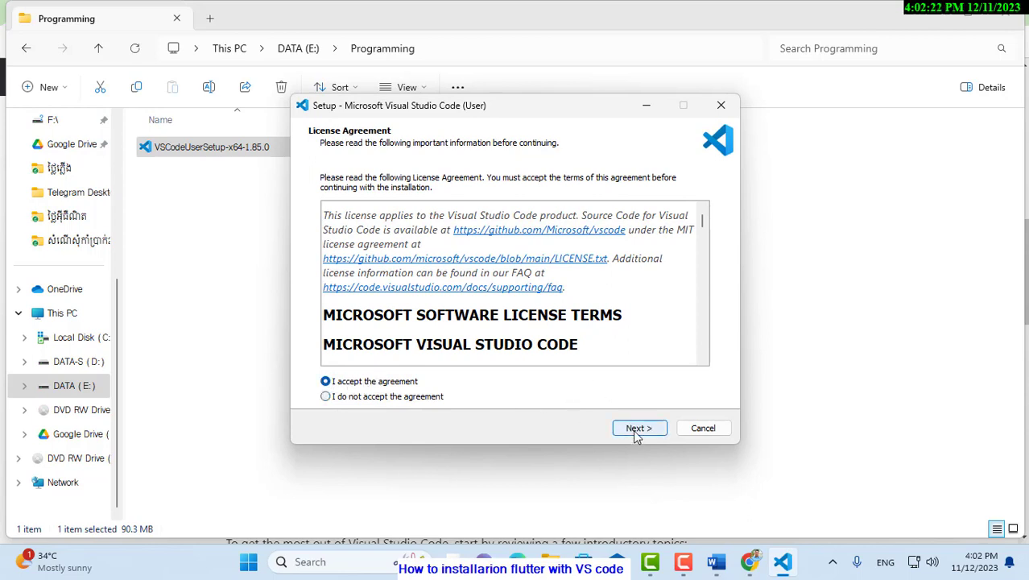
{"action": "left_click", "coordinate": [636, 431]}
{"action": "left_click", "coordinate": [648, 431]}
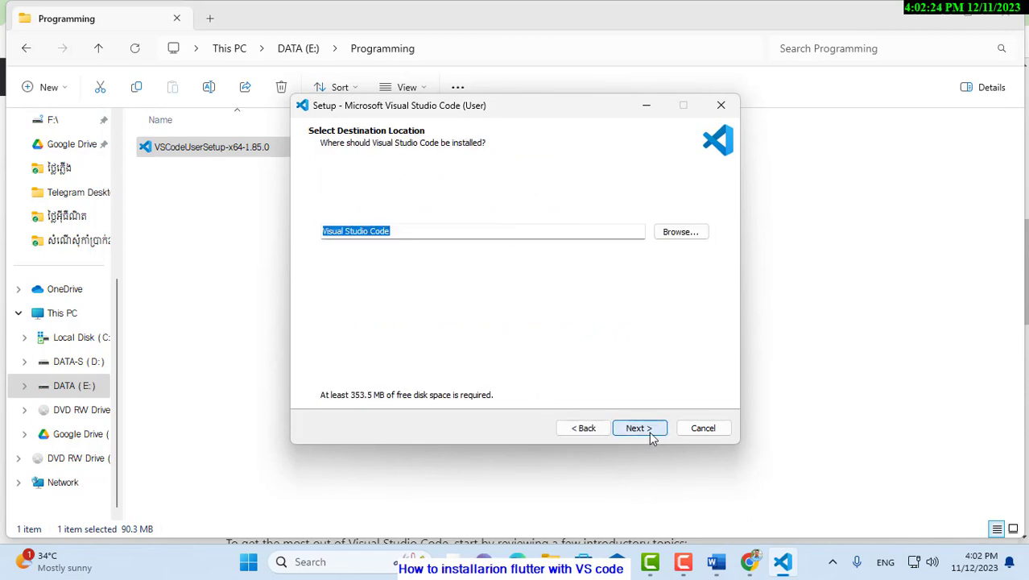
{"action": "left_click", "coordinate": [648, 433]}
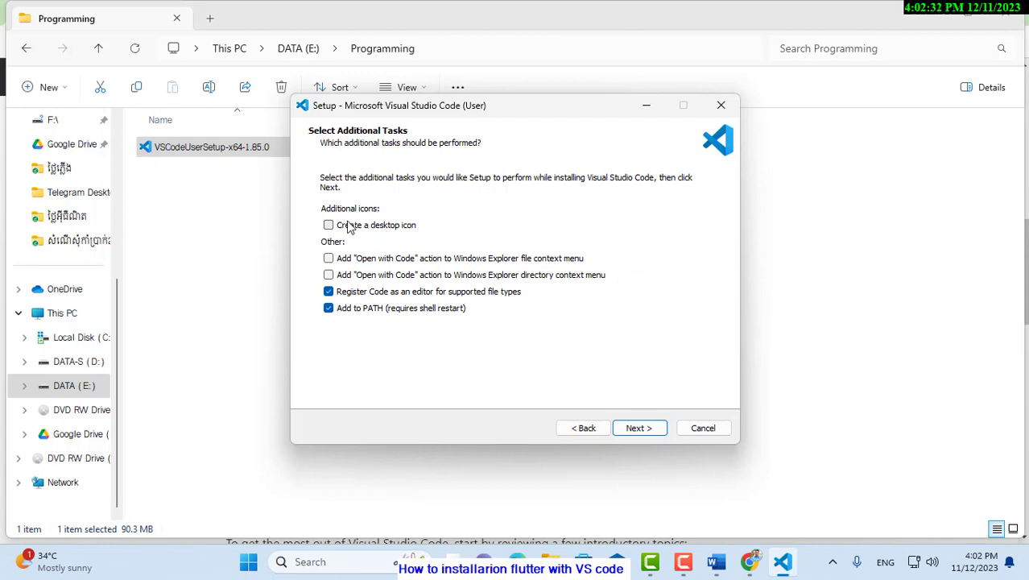
{"action": "left_click", "coordinate": [651, 431]}
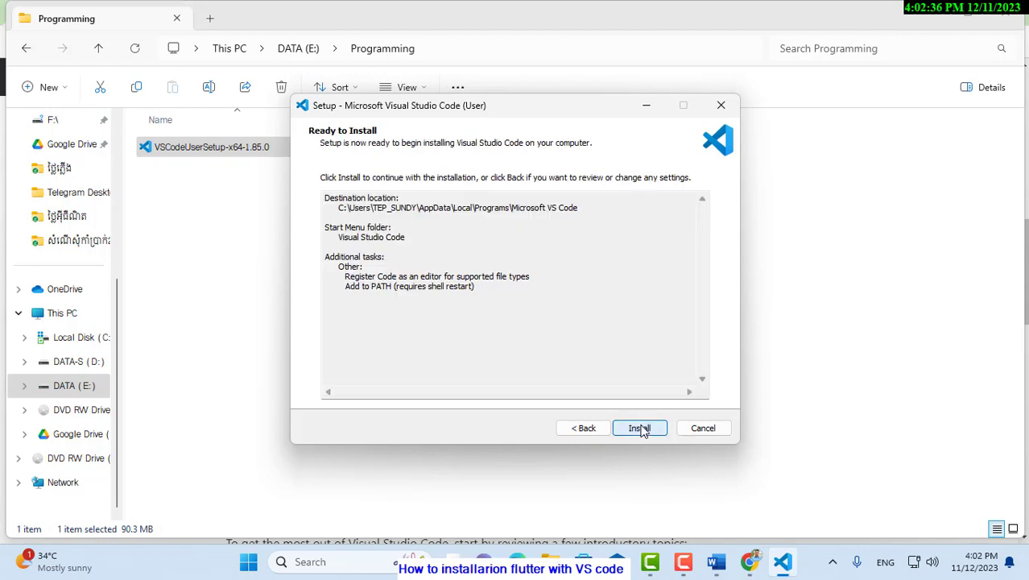
{"action": "left_click", "coordinate": [649, 429]}
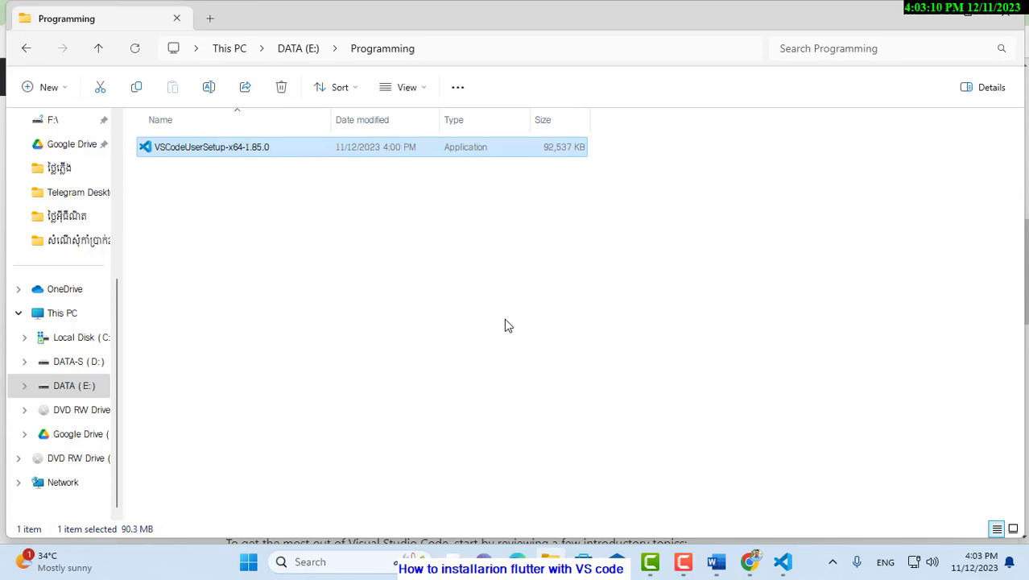
Bring up the Visual Studio Code setup wizard and finish it with the launch option turned off.
{"action": "left_click", "coordinate": [783, 561]}
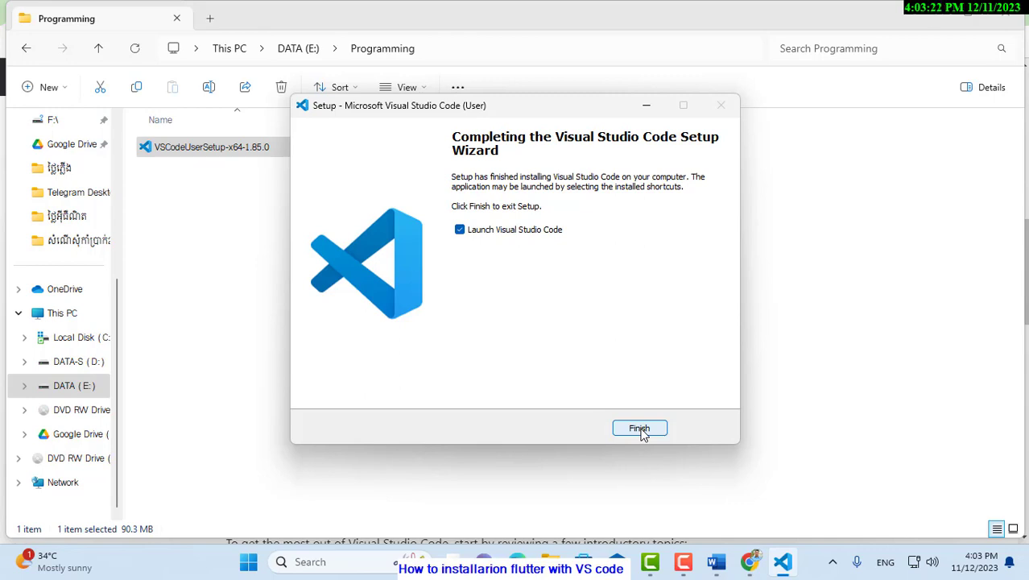
{"action": "left_click", "coordinate": [460, 230]}
{"action": "left_click", "coordinate": [640, 428]}
{"action": "key", "text": "alt+Tab"}
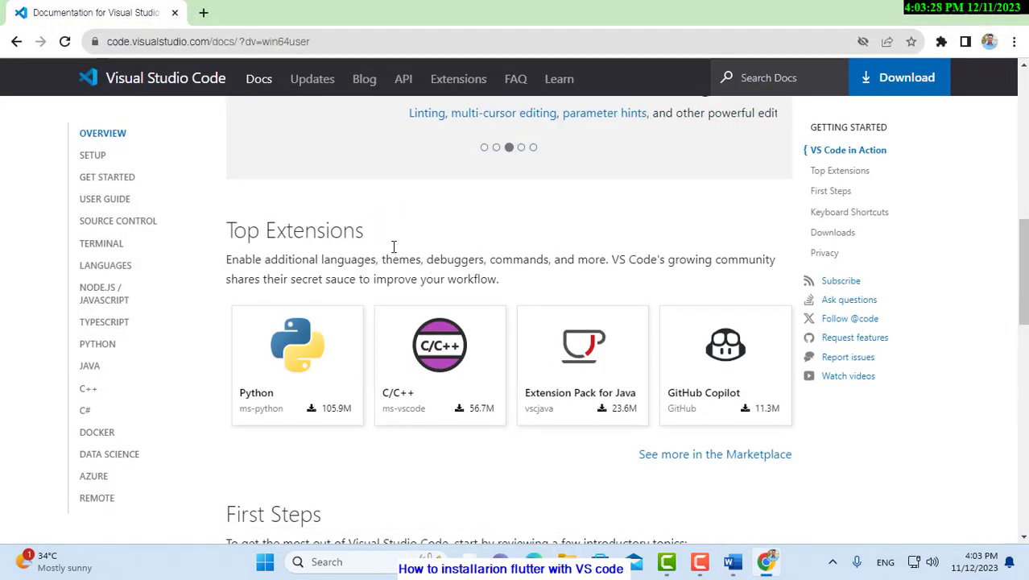
{"action": "scroll", "coordinate": [393, 246], "scroll_direction": "up", "scroll_amount": 8}
{"action": "left_click", "coordinate": [237, 42]}
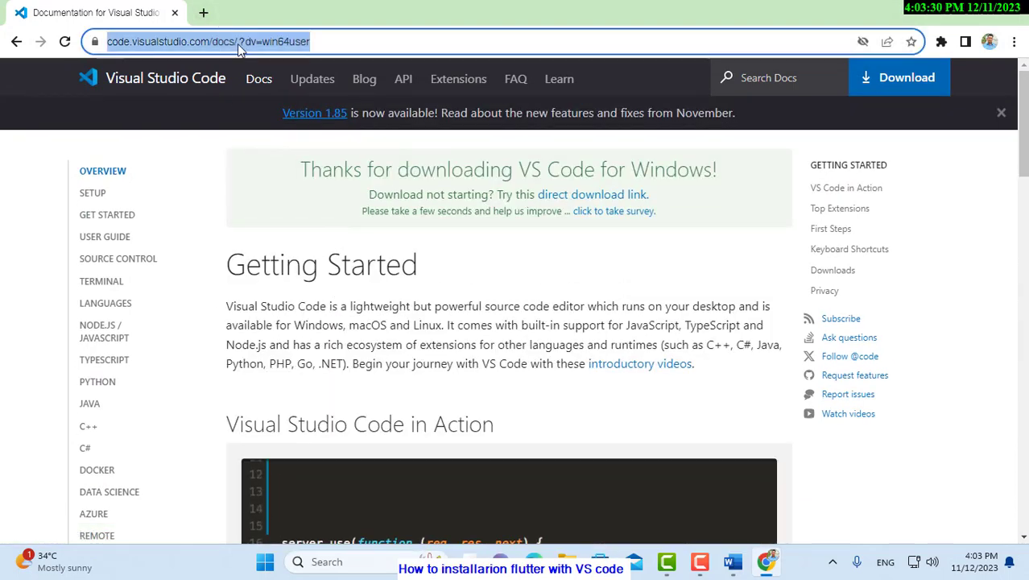
{"action": "type", "text": "www.goo"}
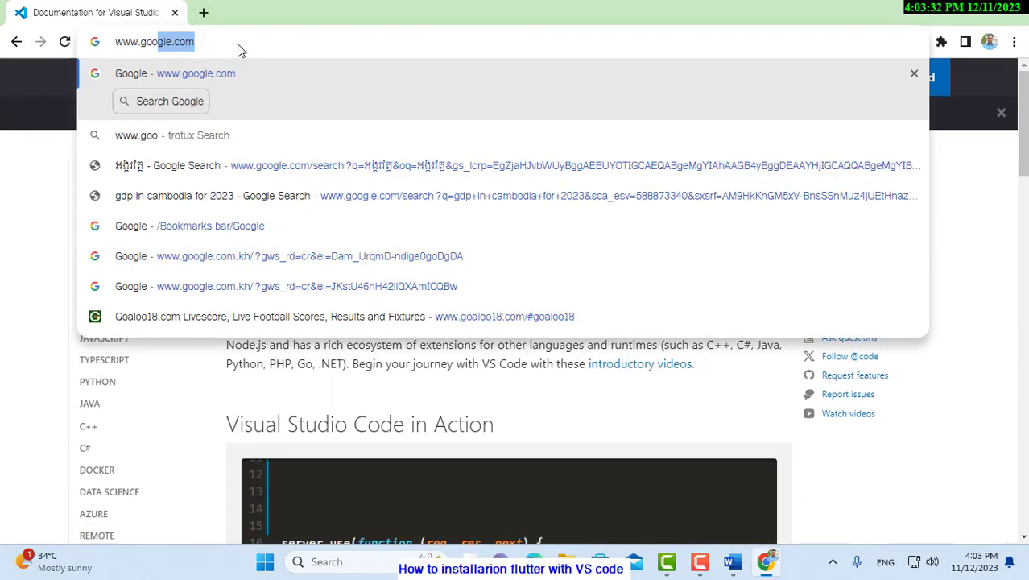
{"action": "type", "text": "gle.com"}
{"action": "key", "text": "Return"}
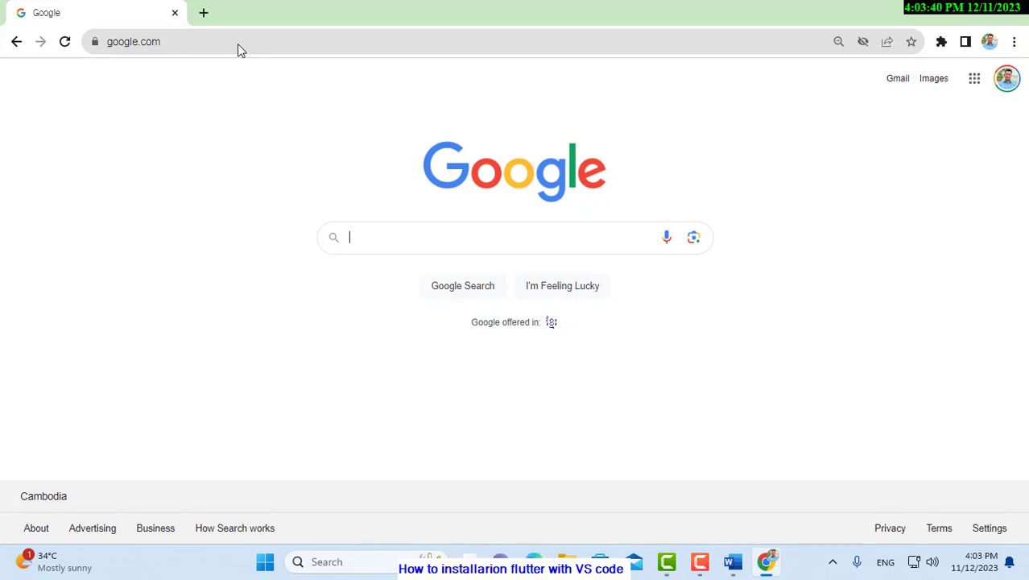
Search Google for "flutter sdk download for windows" and open the Windows install page of the Flutter documentation.
{"action": "type", "text": "F"}
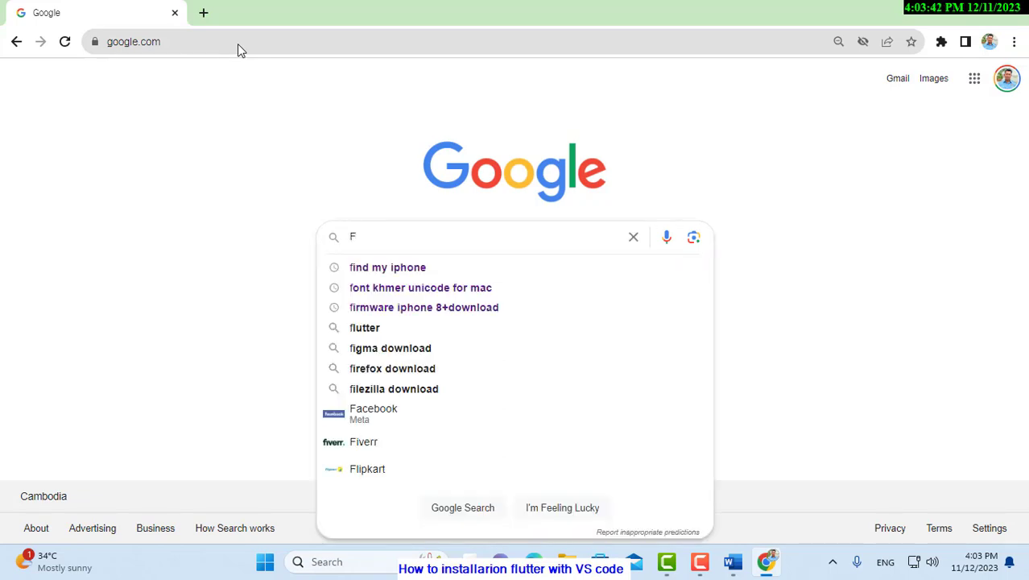
{"action": "type", "text": "lutter "}
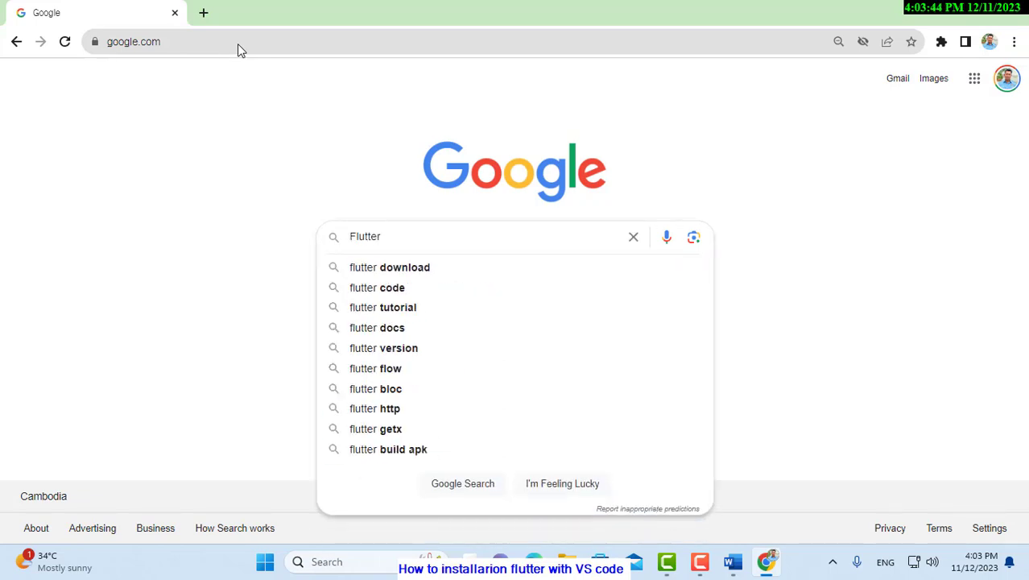
{"action": "type", "text": "SDK"}
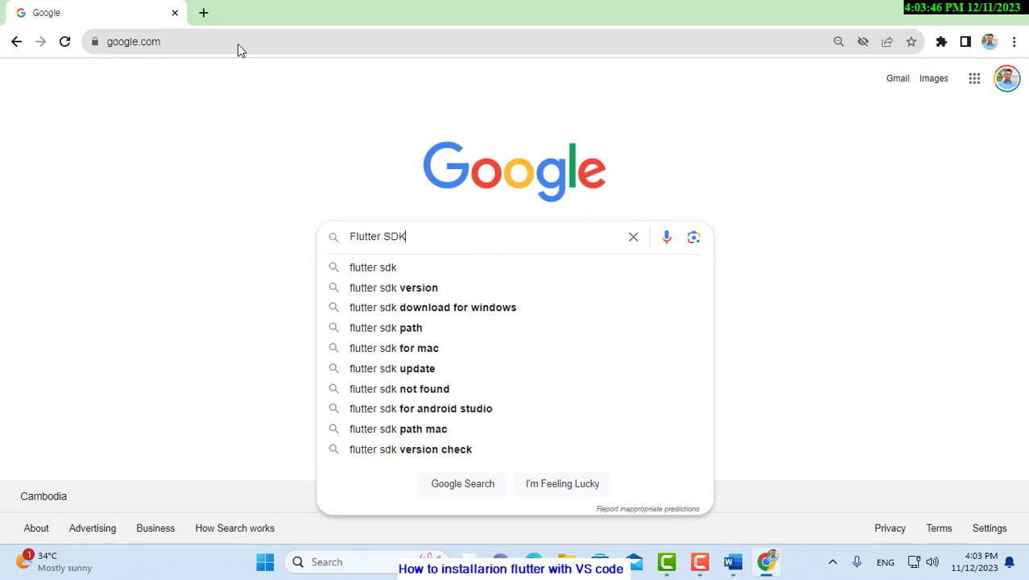
{"action": "left_click", "coordinate": [437, 311]}
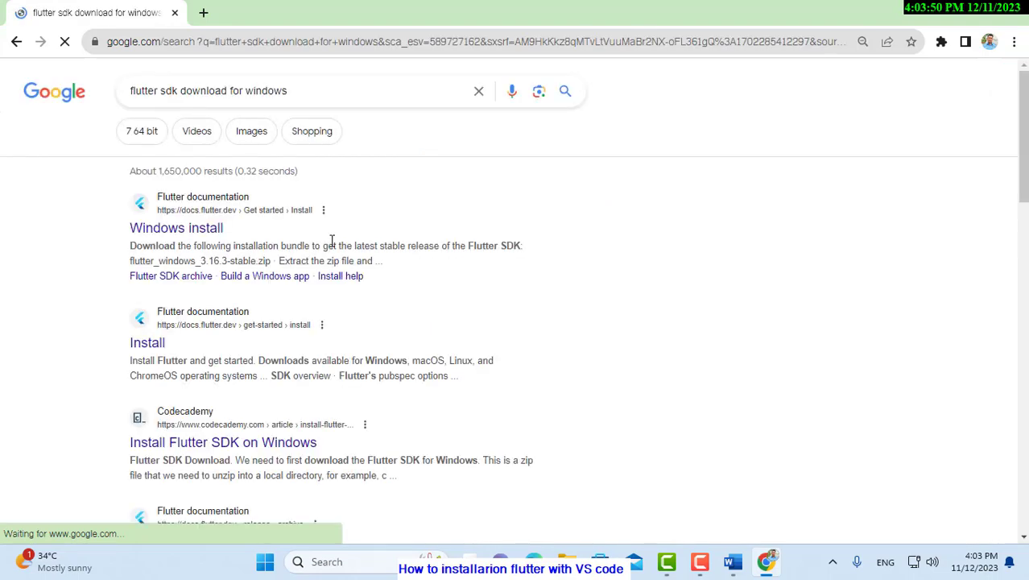
{"action": "left_click", "coordinate": [170, 229]}
Accept the cookie notice and request the flutter_windows_3.16.3-stable.zip bundle from the Get the Flutter SDK section.
{"action": "scroll", "coordinate": [459, 227], "scroll_direction": "down", "scroll_amount": 3}
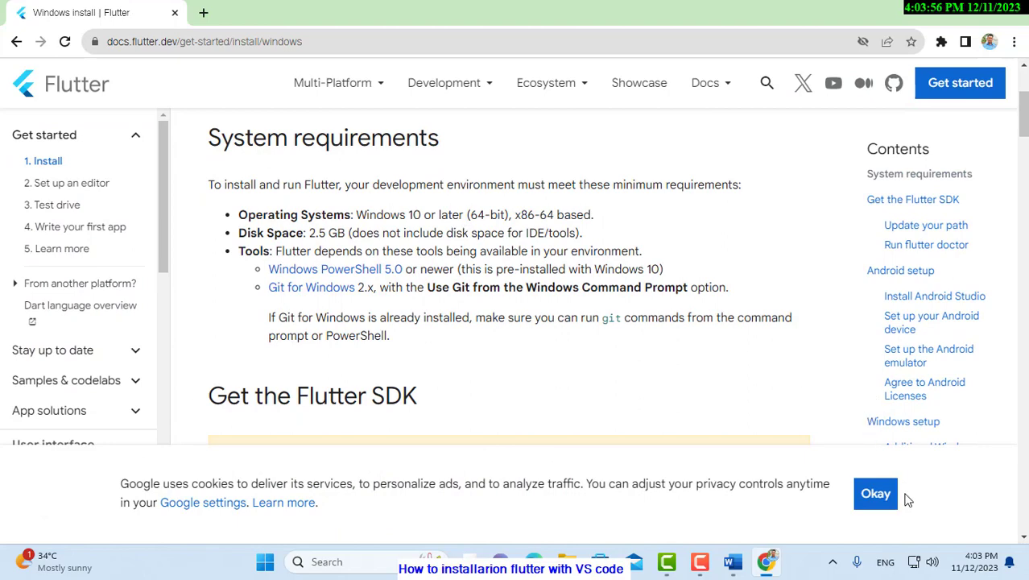
{"action": "left_click", "coordinate": [860, 491]}
{"action": "scroll", "coordinate": [488, 314], "scroll_direction": "down", "scroll_amount": 3}
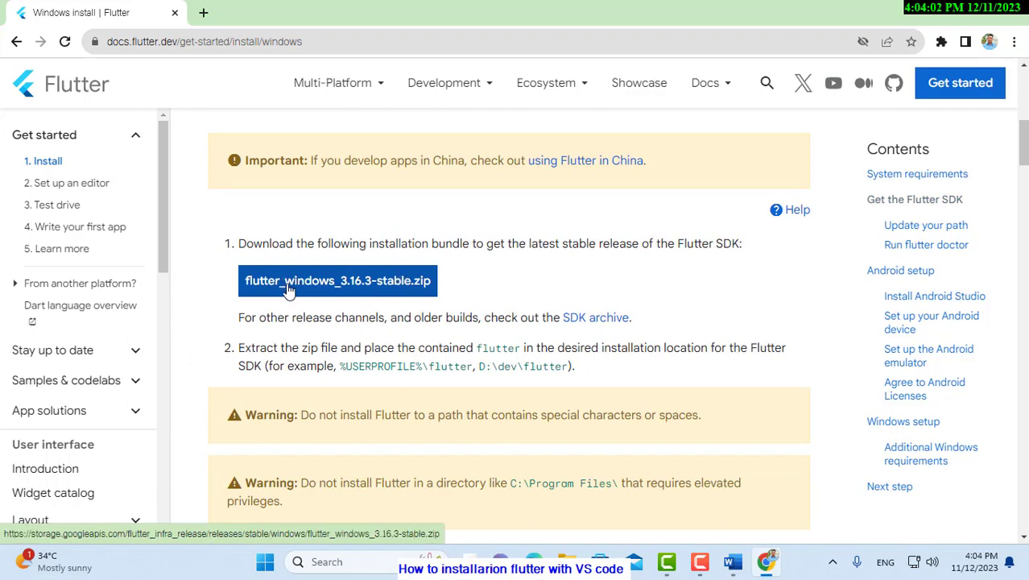
{"action": "left_click", "coordinate": [356, 293]}
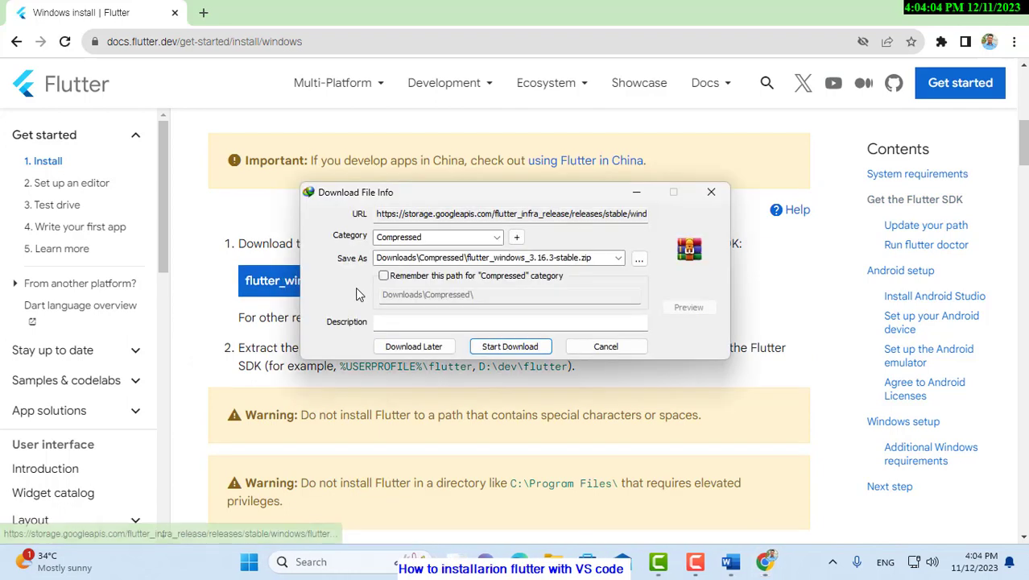
Set the zip's save location to the Programming folder on DATA (E:) and start the download.
{"action": "left_click", "coordinate": [639, 258]}
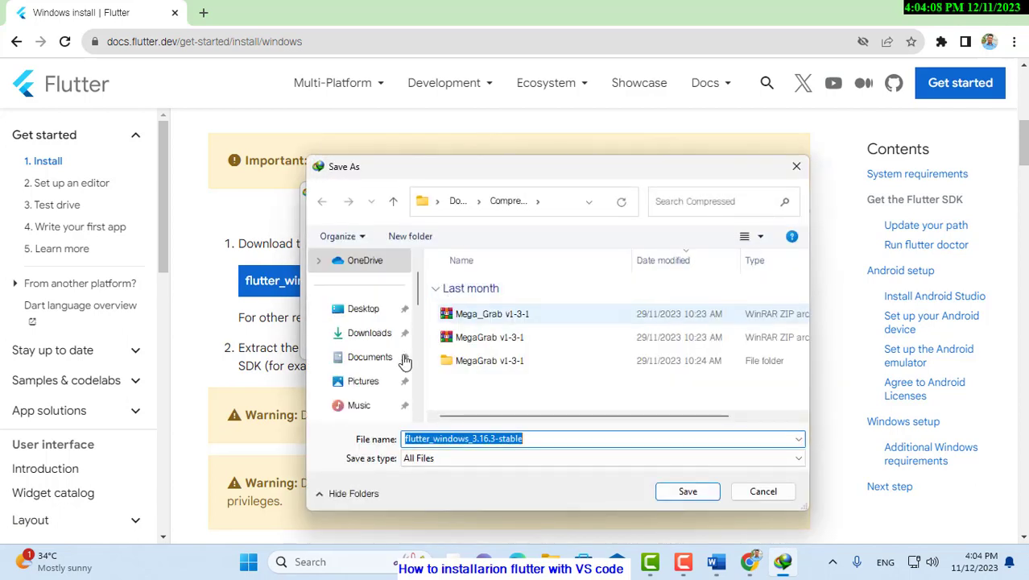
{"action": "scroll", "coordinate": [402, 370], "scroll_direction": "down", "scroll_amount": 6}
{"action": "scroll", "coordinate": [372, 322], "scroll_direction": "down", "scroll_amount": 1}
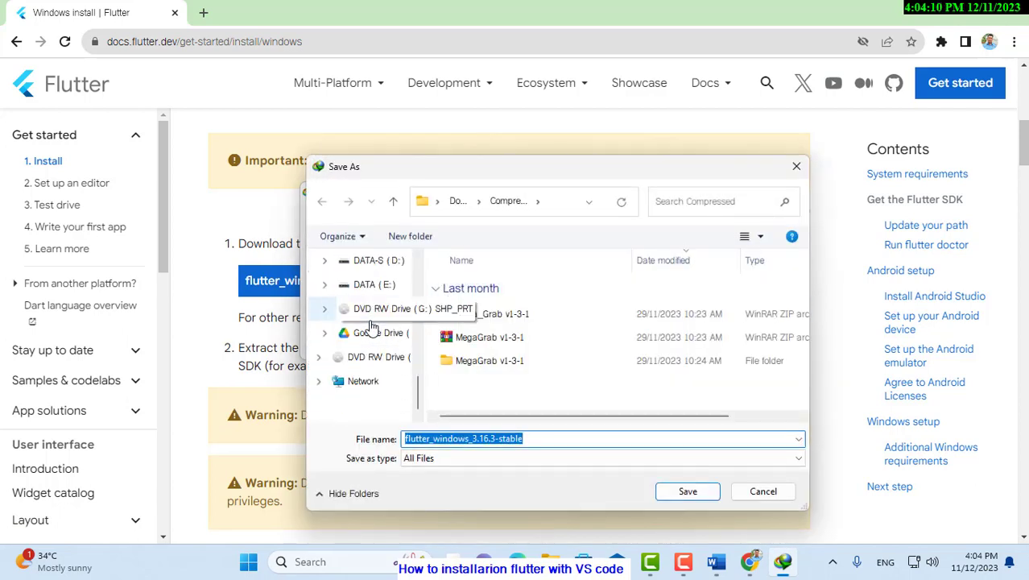
{"action": "left_click", "coordinate": [370, 286]}
{"action": "scroll", "coordinate": [503, 354], "scroll_direction": "down", "scroll_amount": 2}
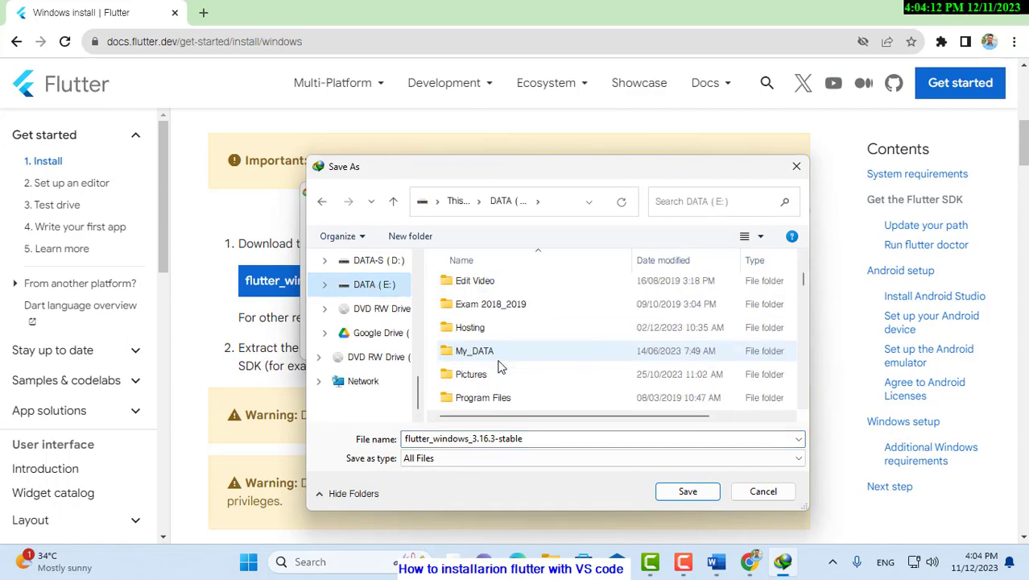
{"action": "scroll", "coordinate": [503, 354], "scroll_direction": "down", "scroll_amount": 2}
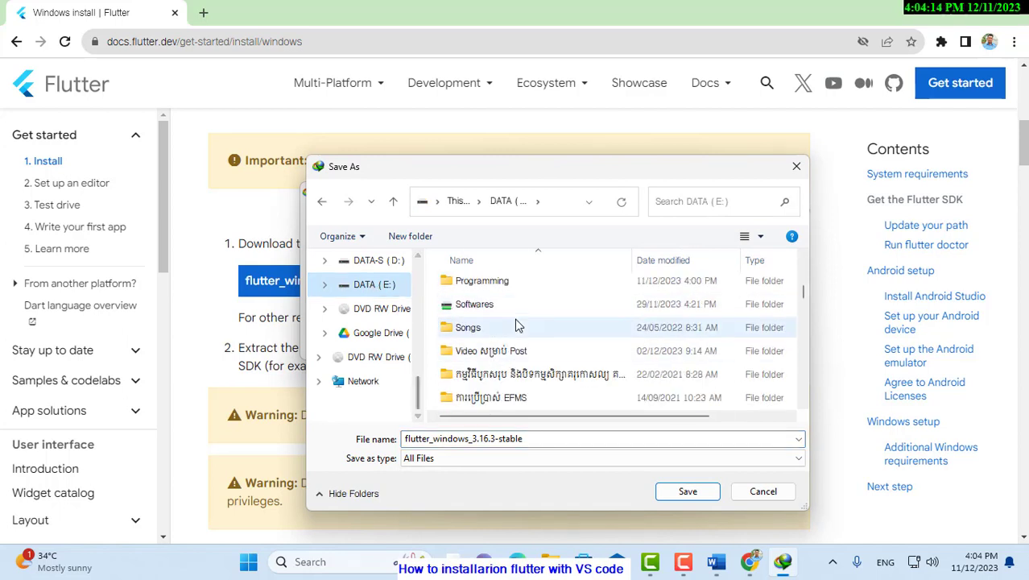
{"action": "left_click", "coordinate": [511, 287]}
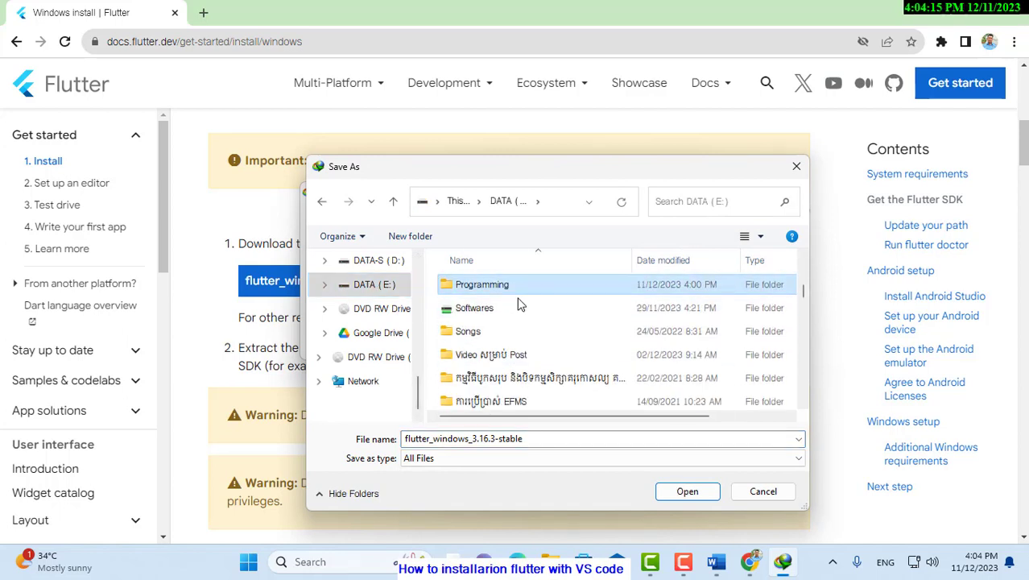
{"action": "left_click", "coordinate": [685, 493]}
{"action": "left_click", "coordinate": [686, 493]}
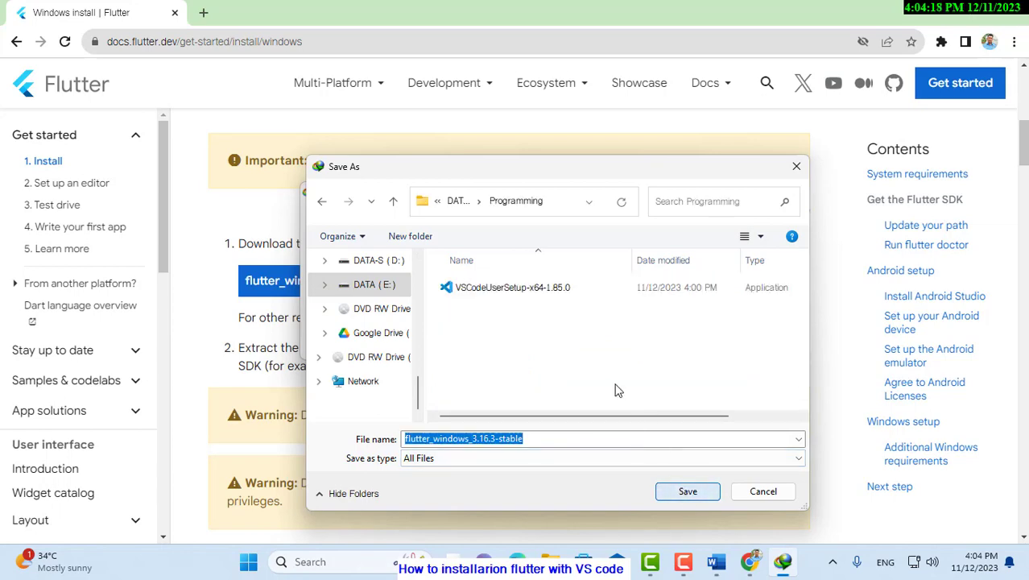
{"action": "left_click", "coordinate": [510, 346]}
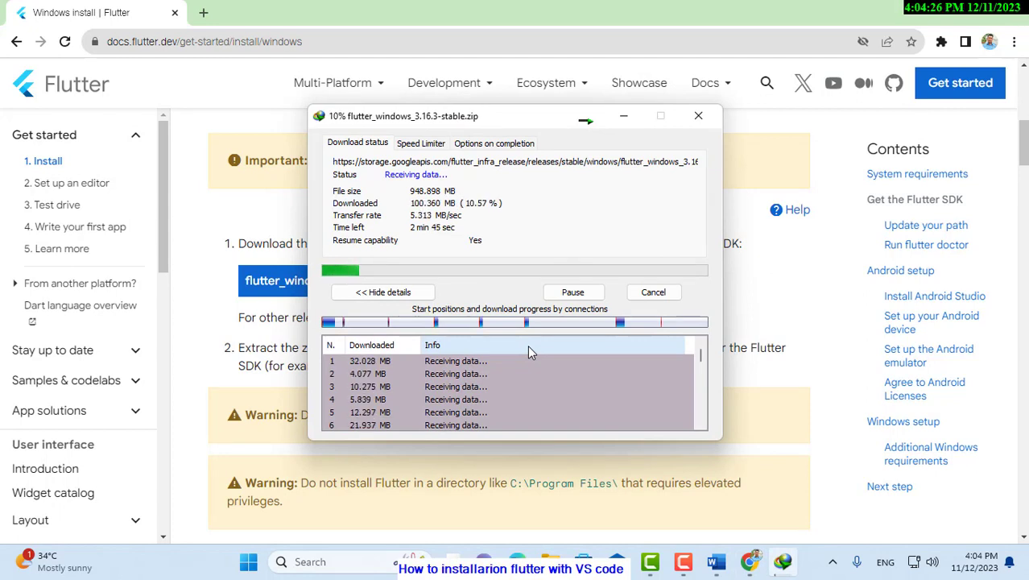
{"action": "left_click", "coordinate": [683, 561]}
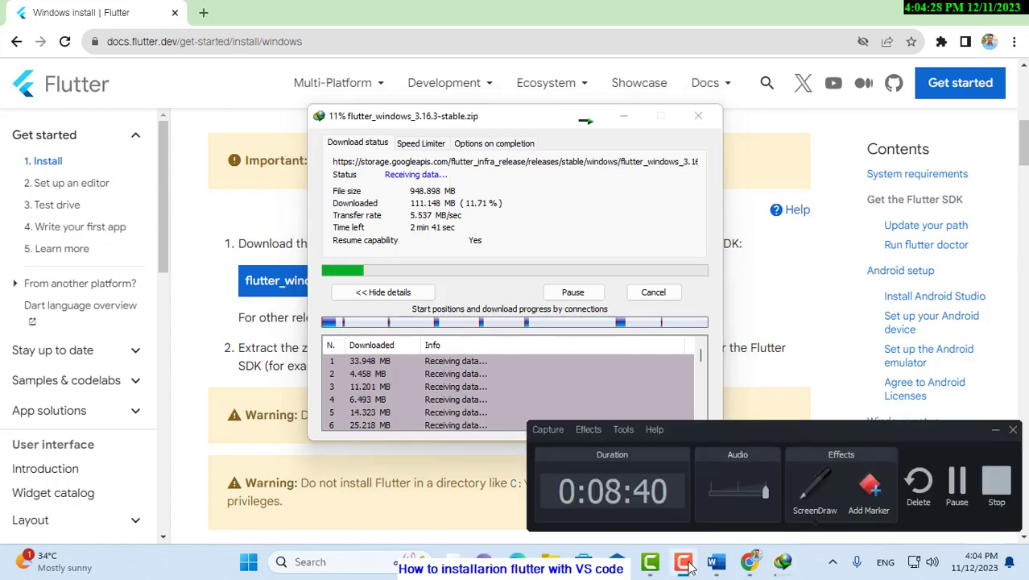
{"action": "left_click", "coordinate": [684, 563]}
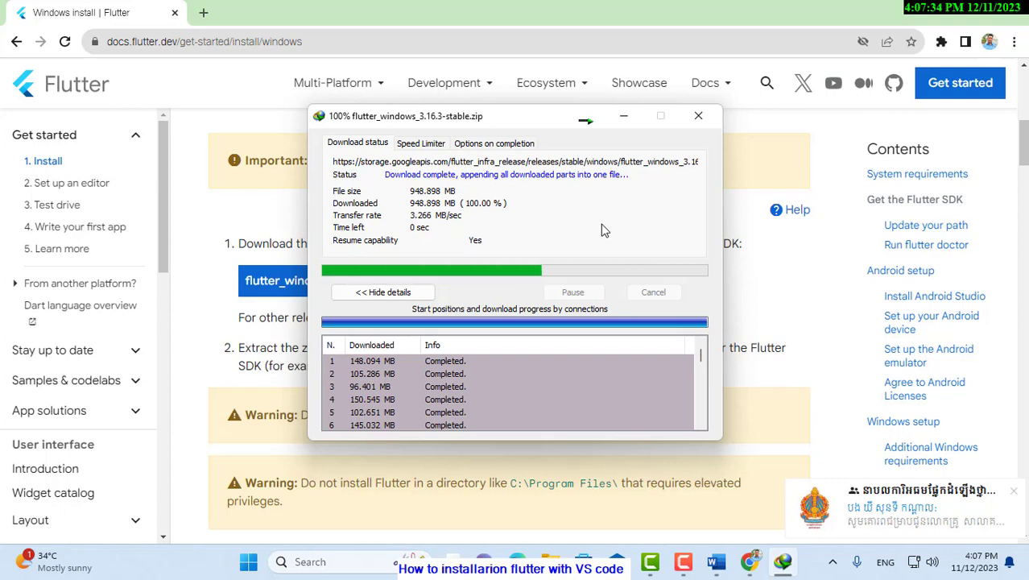
{"action": "left_click", "coordinate": [1014, 491]}
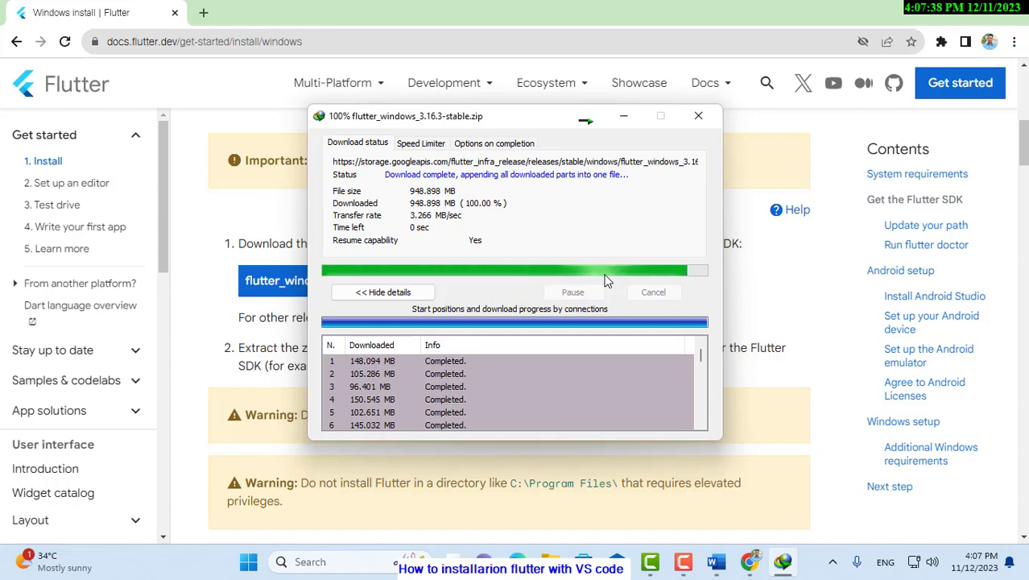
Read the Flutter SDK extraction instructions and the warning about which characters the installation path must not contain.
{"action": "scroll", "coordinate": [561, 285], "scroll_direction": "down", "scroll_amount": 1}
{"action": "scroll", "coordinate": [563, 286], "scroll_direction": "down", "scroll_amount": 3}
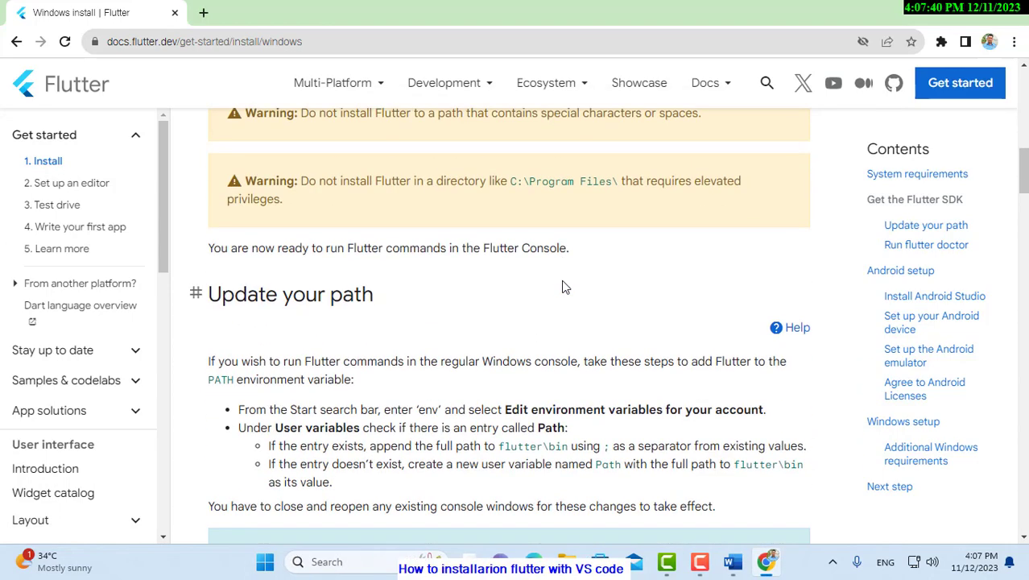
{"action": "scroll", "coordinate": [563, 286], "scroll_direction": "up", "scroll_amount": 4}
{"action": "scroll", "coordinate": [494, 232], "scroll_direction": "down", "scroll_amount": 2}
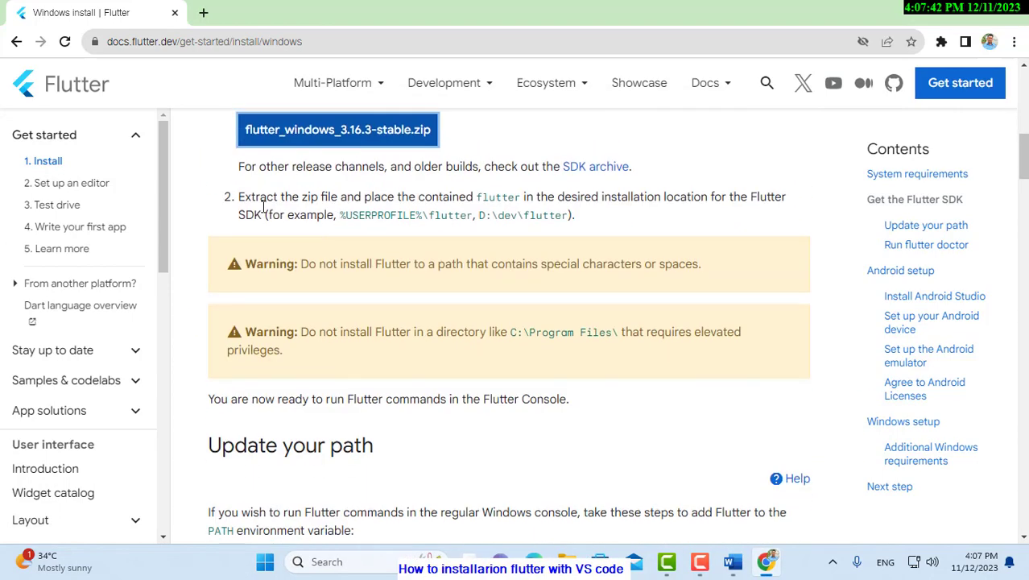
{"action": "scroll", "coordinate": [402, 161], "scroll_direction": "up", "scroll_amount": 2}
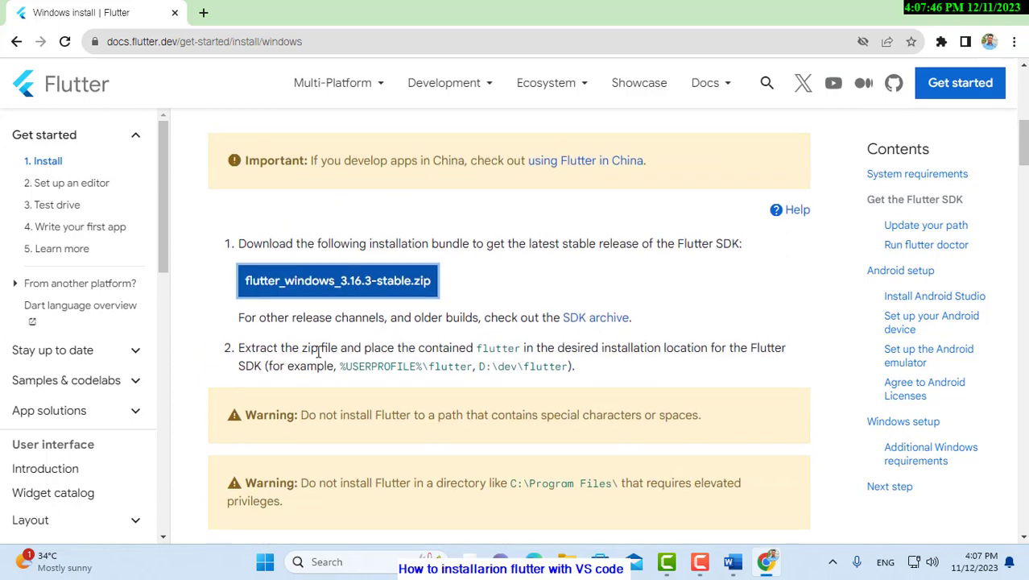
{"action": "scroll", "coordinate": [476, 345], "scroll_direction": "down", "scroll_amount": 1}
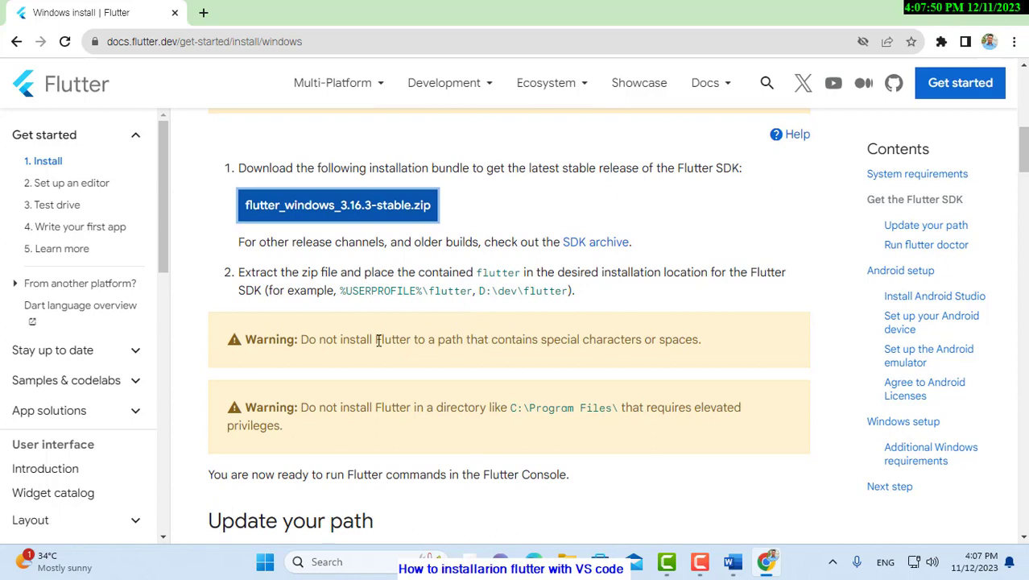
{"action": "scroll", "coordinate": [377, 341], "scroll_direction": "down", "scroll_amount": 1}
{"action": "left_click_drag", "start_coordinate": [319, 262], "coordinate": [461, 269]}
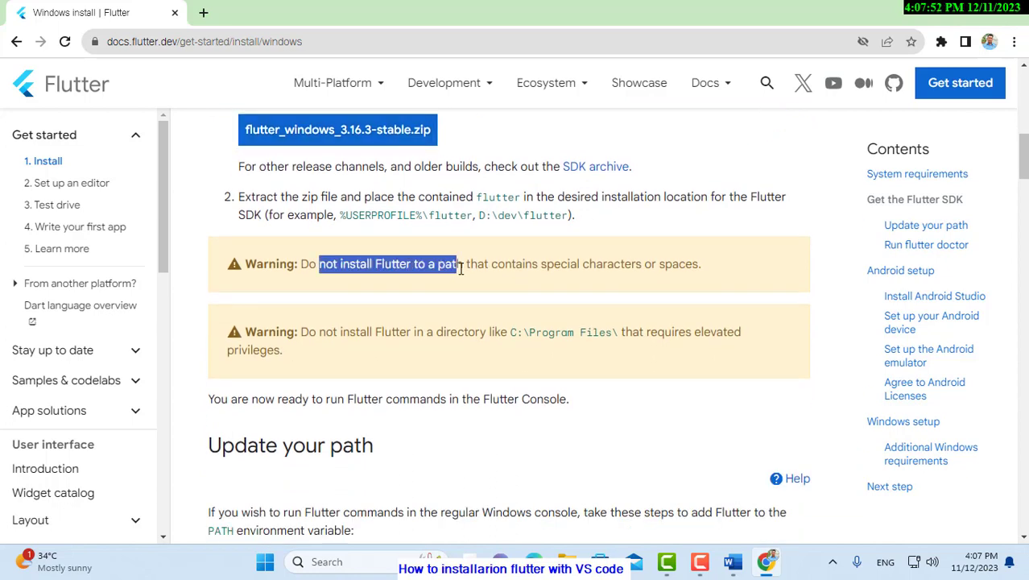
{"action": "left_click_drag", "start_coordinate": [598, 264], "coordinate": [505, 263]}
{"action": "left_click_drag", "start_coordinate": [719, 266], "coordinate": [636, 265]}
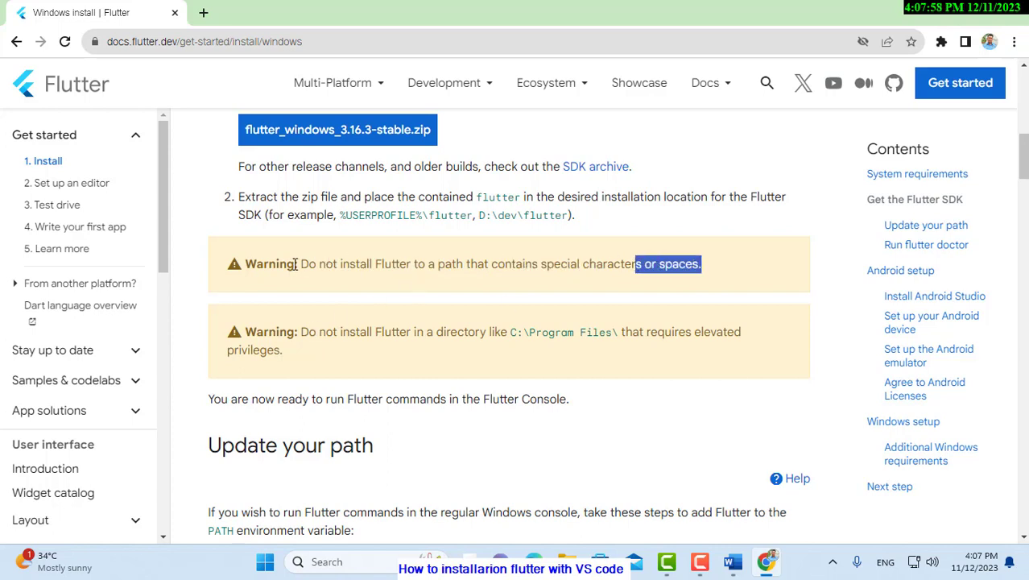
{"action": "left_click_drag", "start_coordinate": [295, 264], "coordinate": [572, 278]}
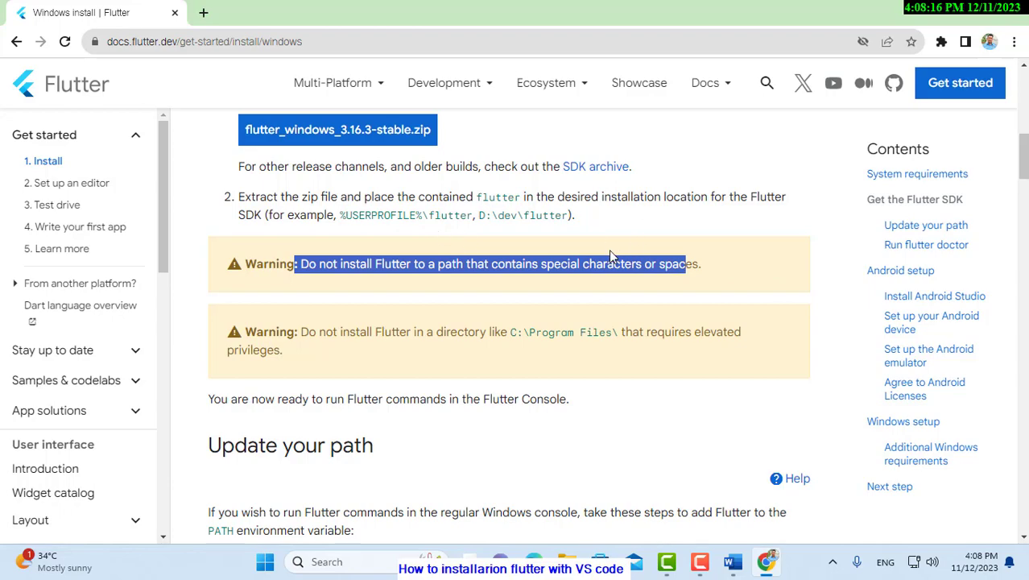
Look through the rest of the Windows install page, from updating the path and flutter doctor to the Android setup.
{"action": "scroll", "coordinate": [608, 256], "scroll_direction": "down", "scroll_amount": 3}
{"action": "scroll", "coordinate": [609, 252], "scroll_direction": "down", "scroll_amount": 3}
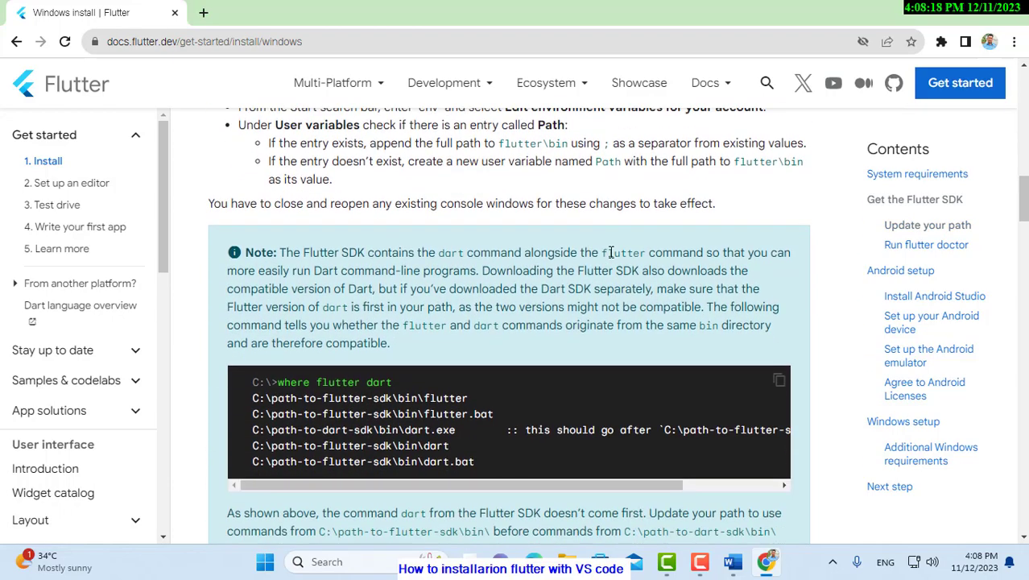
{"action": "scroll", "coordinate": [609, 252], "scroll_direction": "down", "scroll_amount": 5}
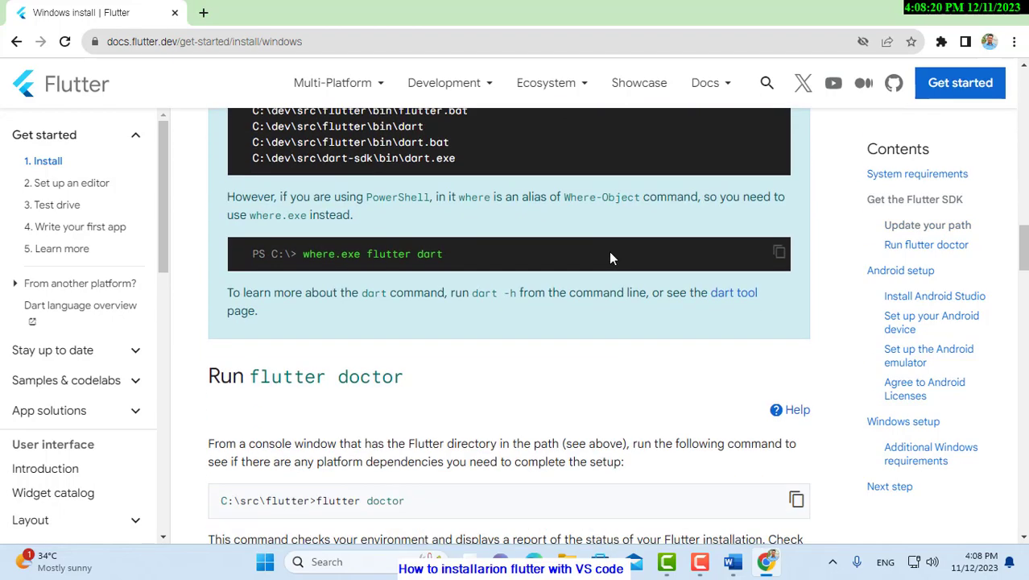
{"action": "scroll", "coordinate": [609, 256], "scroll_direction": "down", "scroll_amount": 2}
{"action": "scroll", "coordinate": [608, 256], "scroll_direction": "up", "scroll_amount": 2}
{"action": "scroll", "coordinate": [609, 257], "scroll_direction": "down", "scroll_amount": 10}
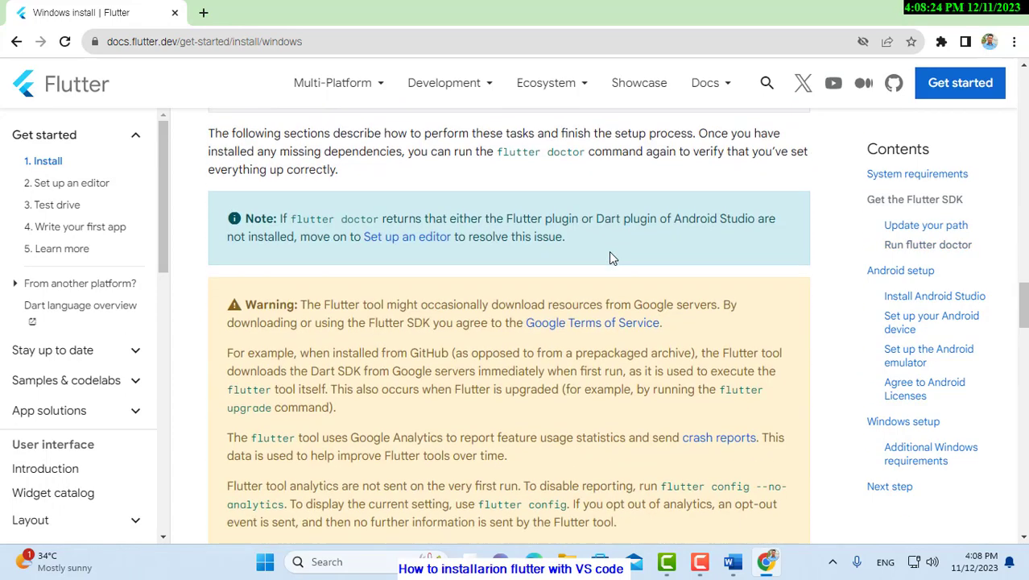
{"action": "scroll", "coordinate": [609, 257], "scroll_direction": "down", "scroll_amount": 10}
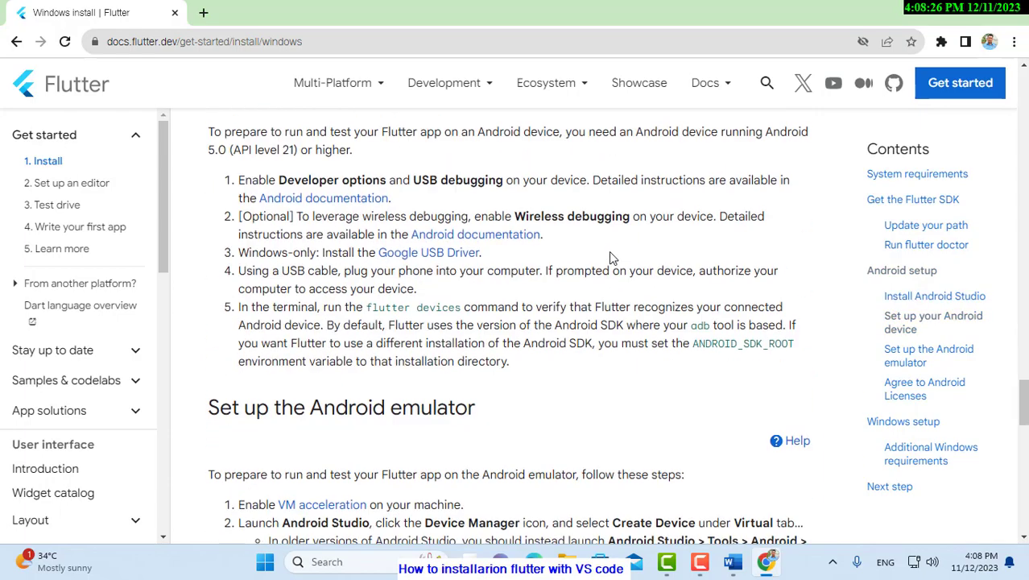
{"action": "scroll", "coordinate": [610, 253], "scroll_direction": "down", "scroll_amount": 10}
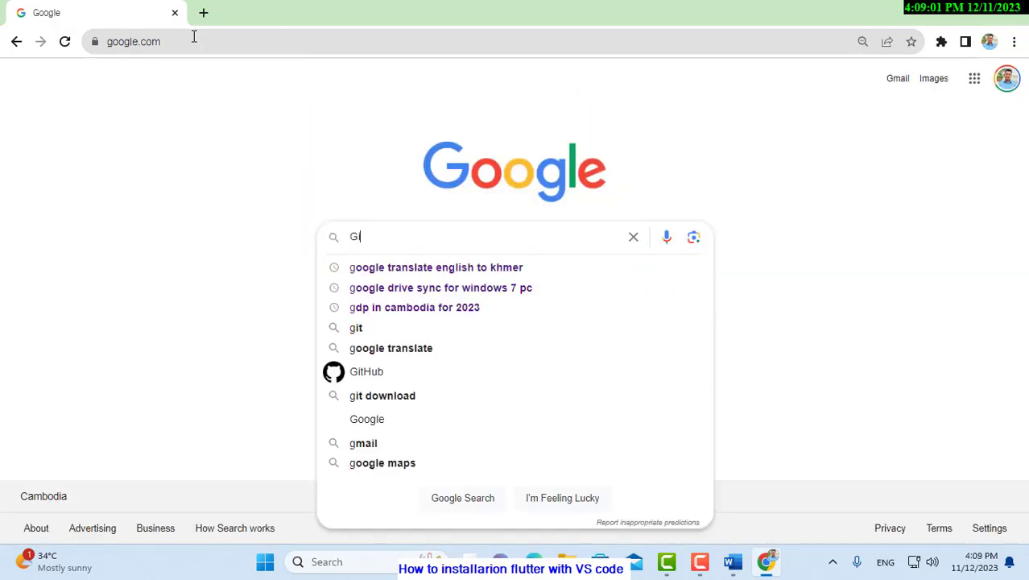
Search Google for git download and open the Git - Downloads page on git-scm.com.
{"action": "type", "text": "it"}
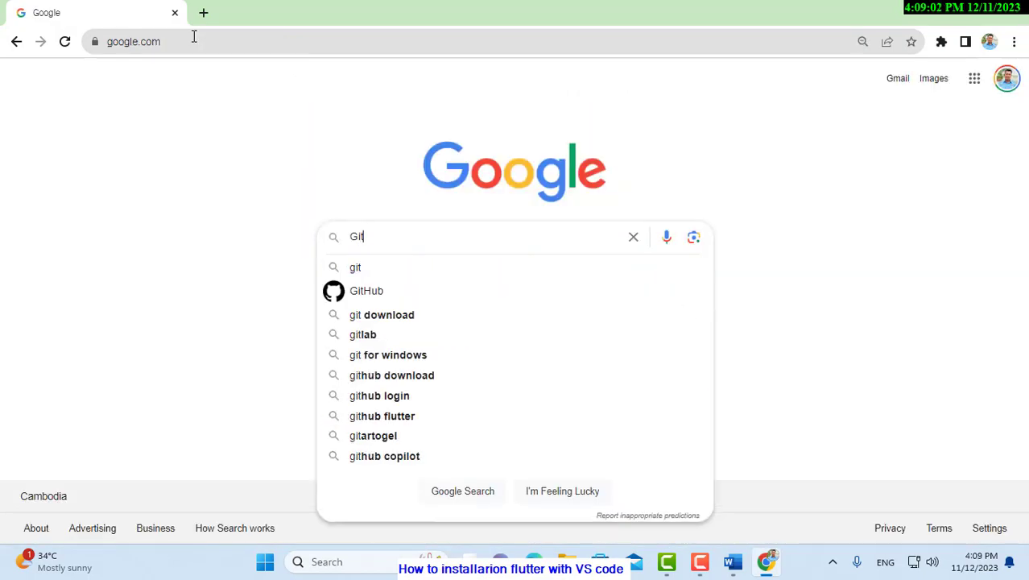
{"action": "left_click", "coordinate": [427, 317]}
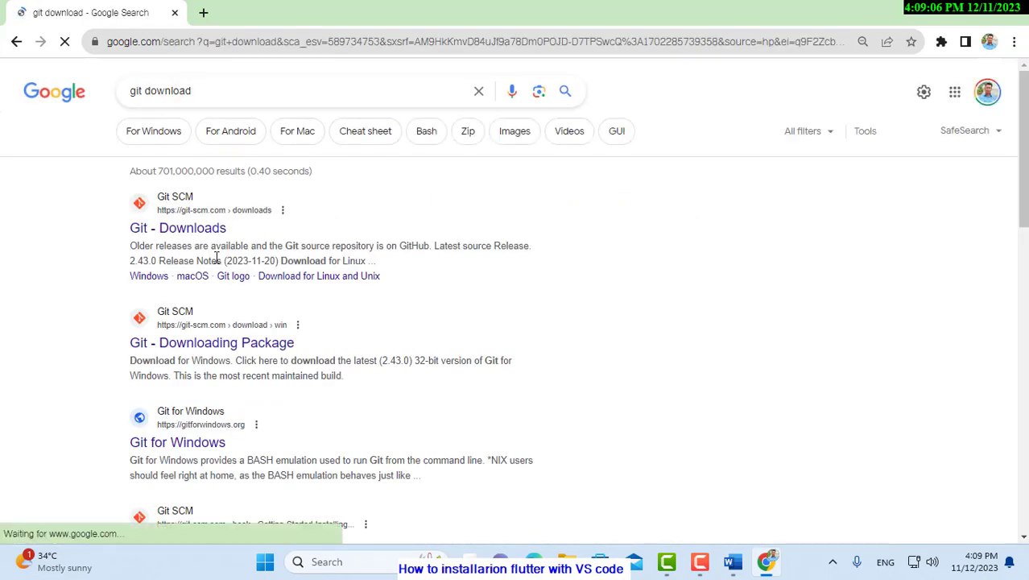
{"action": "left_click", "coordinate": [197, 230]}
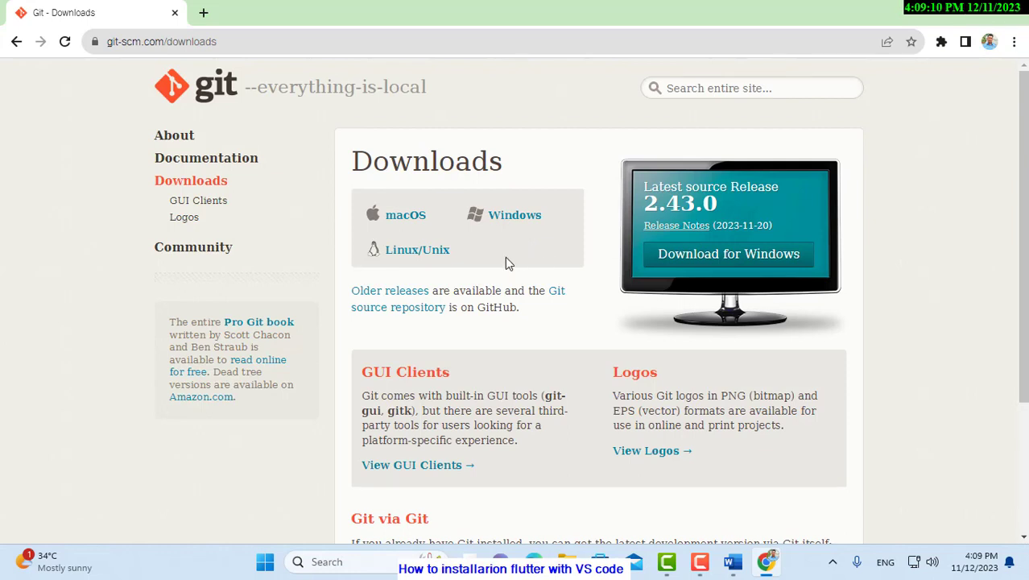
Download the 64-bit Git for Windows Setup from the site's Windows downloads, saving Git-2.43.0-64-bit.exe in E:\Programming.
{"action": "scroll", "coordinate": [508, 262], "scroll_direction": "down", "scroll_amount": 2}
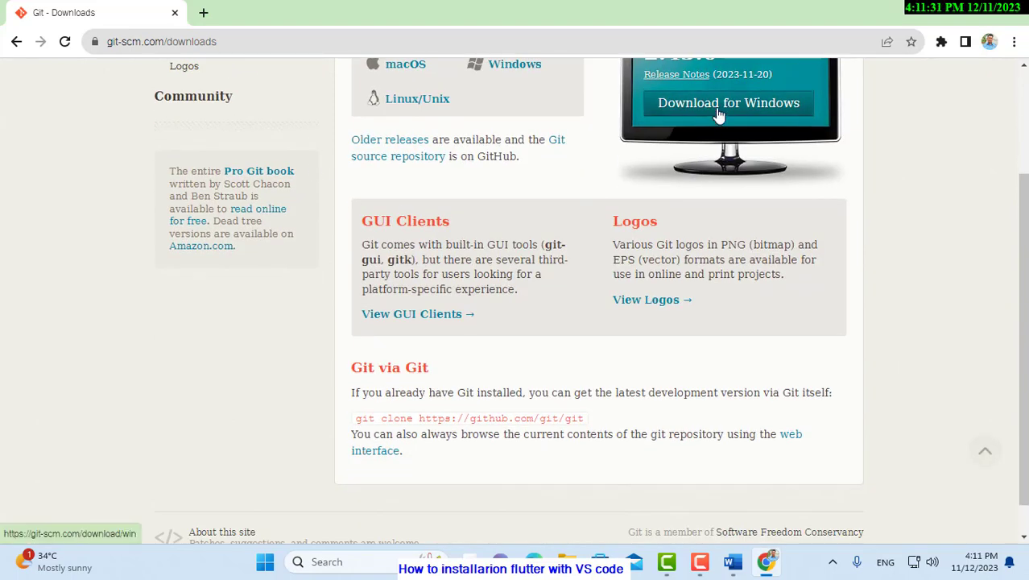
{"action": "scroll", "coordinate": [719, 115], "scroll_direction": "up", "scroll_amount": 2}
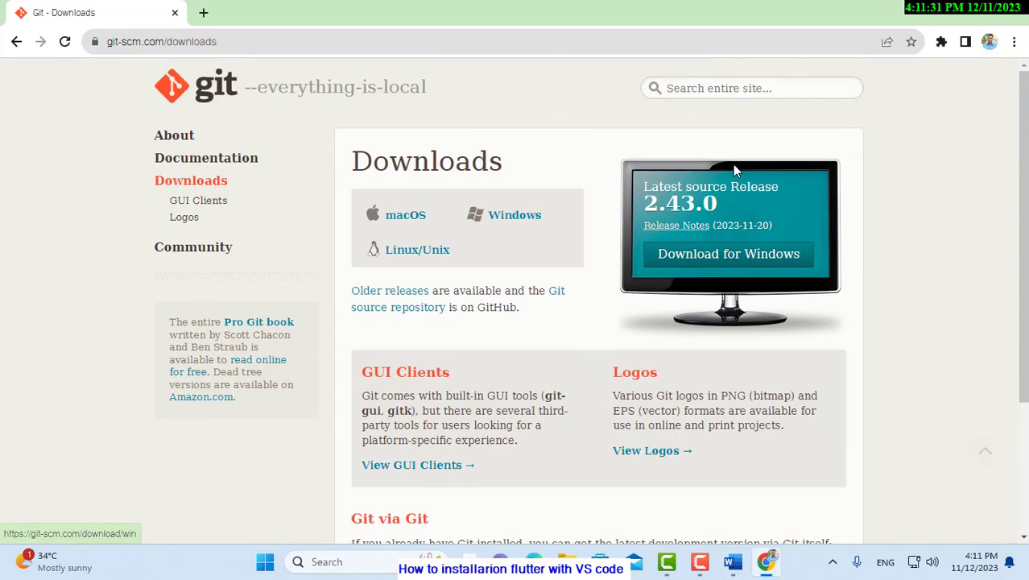
{"action": "left_click", "coordinate": [529, 225]}
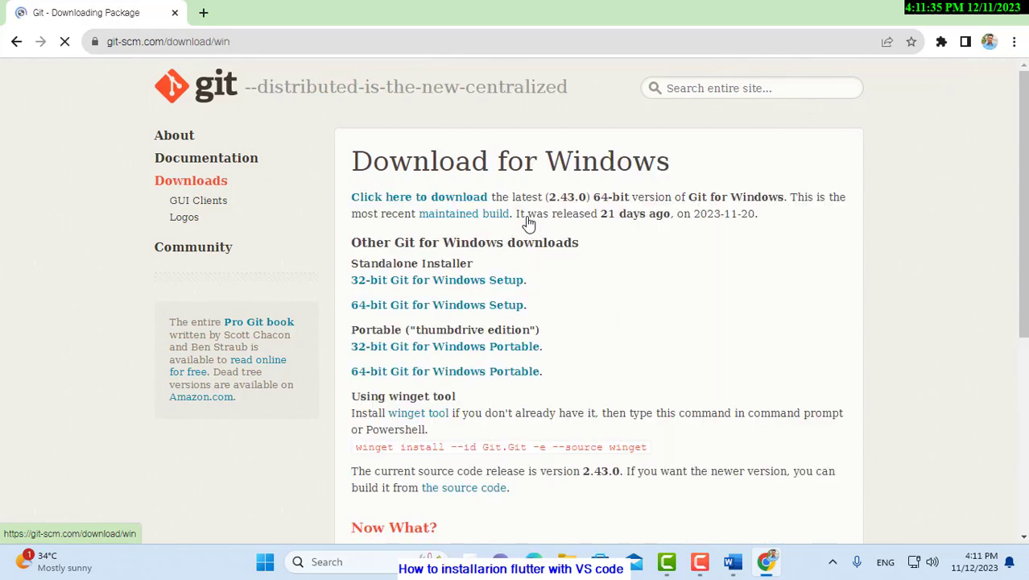
{"action": "scroll", "coordinate": [699, 266], "scroll_direction": "down", "scroll_amount": 1}
{"action": "scroll", "coordinate": [699, 266], "scroll_direction": "down", "scroll_amount": 1}
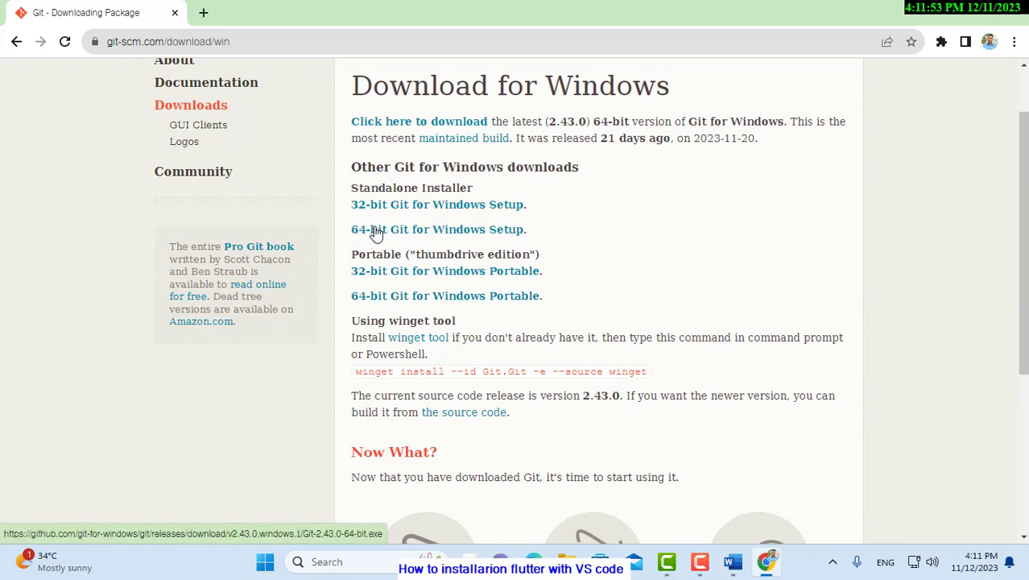
{"action": "left_click", "coordinate": [414, 235]}
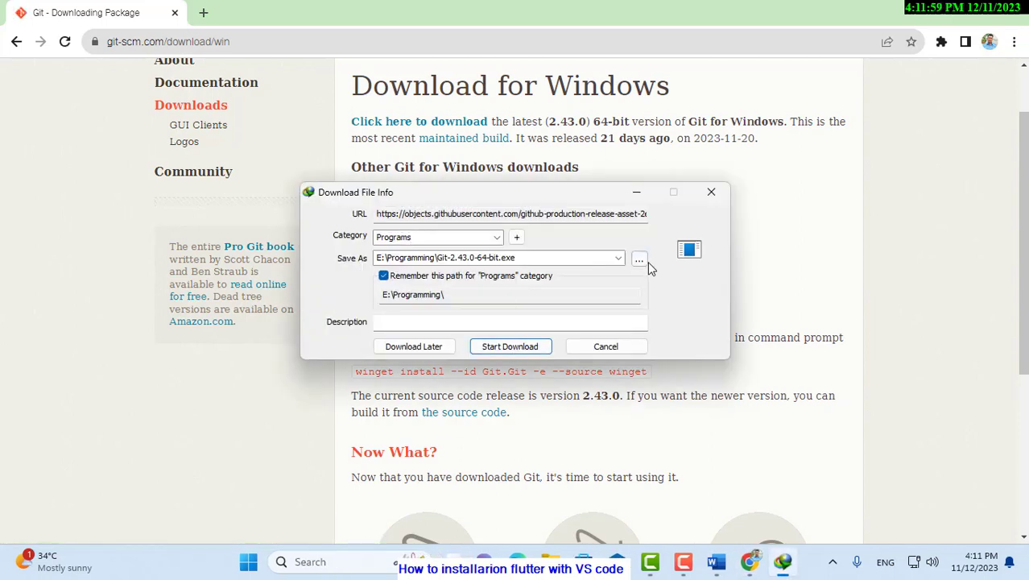
{"action": "left_click", "coordinate": [511, 347]}
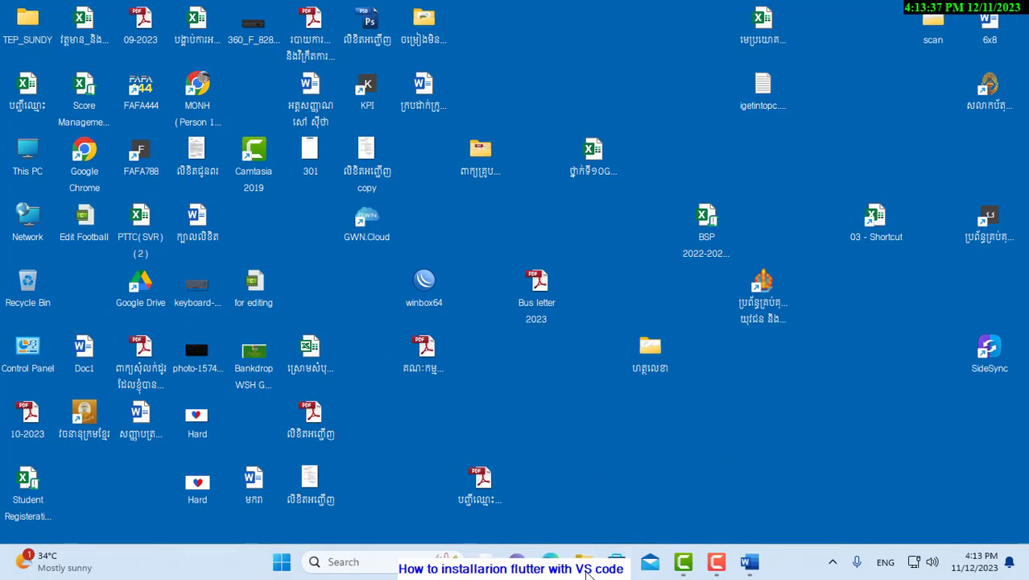
Switch to the Word document and highlight the second list item, about downloading and installing the Flutter SDK.
{"action": "left_click", "coordinate": [584, 561]}
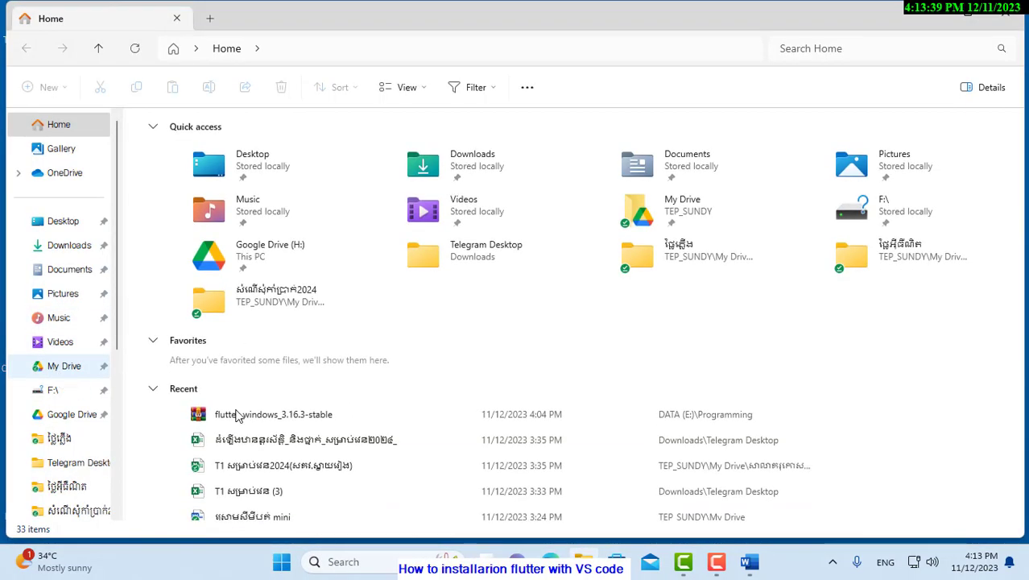
{"action": "left_click", "coordinate": [747, 561]}
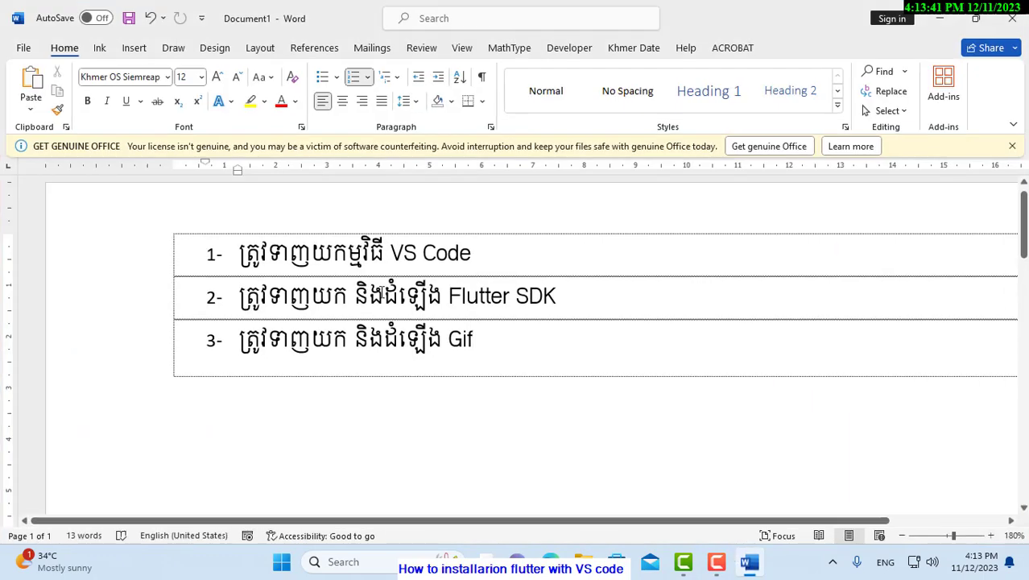
{"action": "left_click_drag", "start_coordinate": [586, 296], "coordinate": [269, 297]}
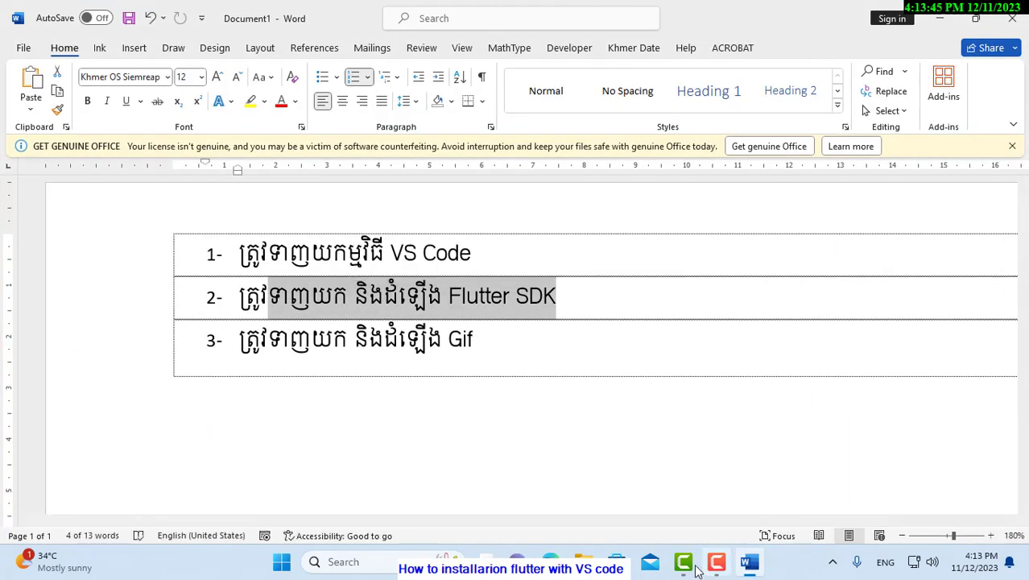
Switch to File Explorer and locate the flutter_windows_3.16.3-stable archive in the Programming folder on DATA (E:).
{"action": "left_click", "coordinate": [586, 564]}
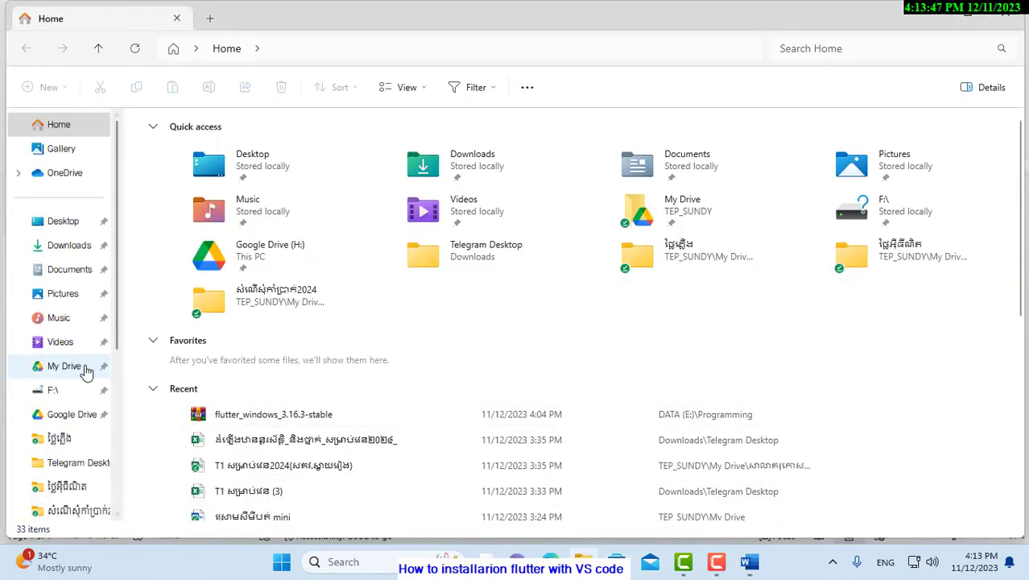
{"action": "scroll", "coordinate": [72, 433], "scroll_direction": "down", "scroll_amount": 1}
{"action": "scroll", "coordinate": [73, 430], "scroll_direction": "down", "scroll_amount": 3}
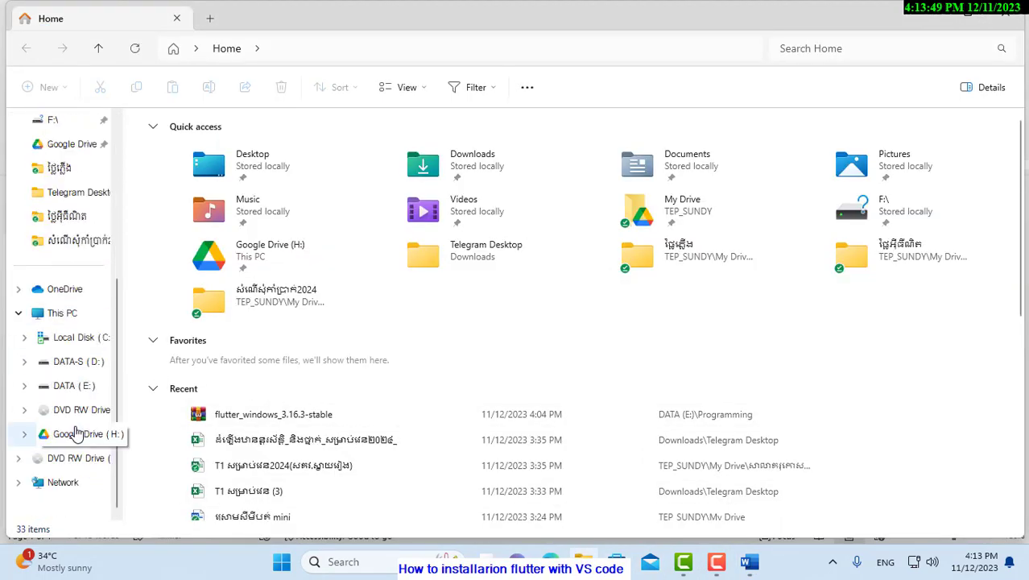
{"action": "left_click", "coordinate": [72, 362]}
{"action": "left_click", "coordinate": [67, 393]}
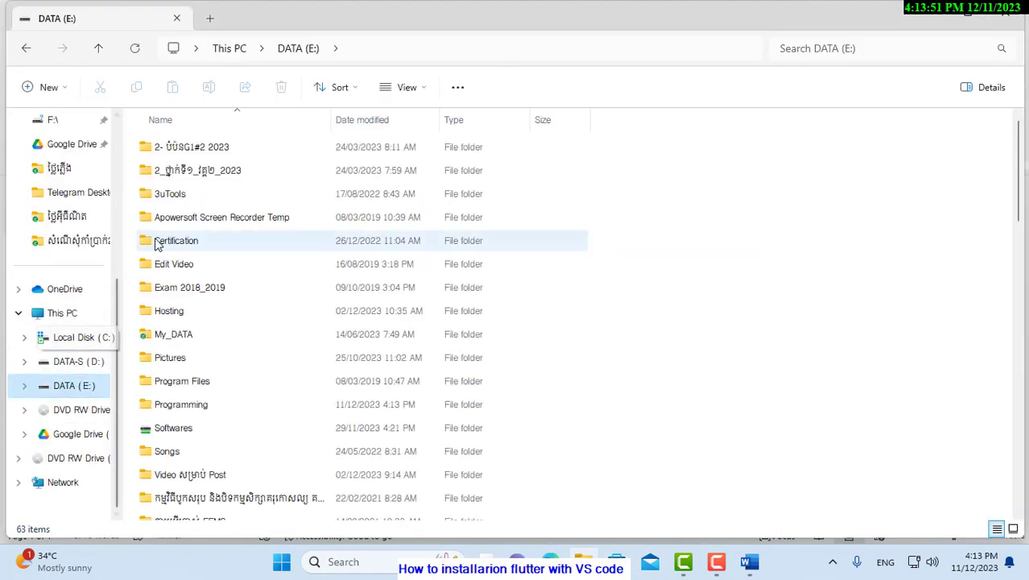
{"action": "double_click", "coordinate": [197, 408]}
{"action": "left_click", "coordinate": [202, 153]}
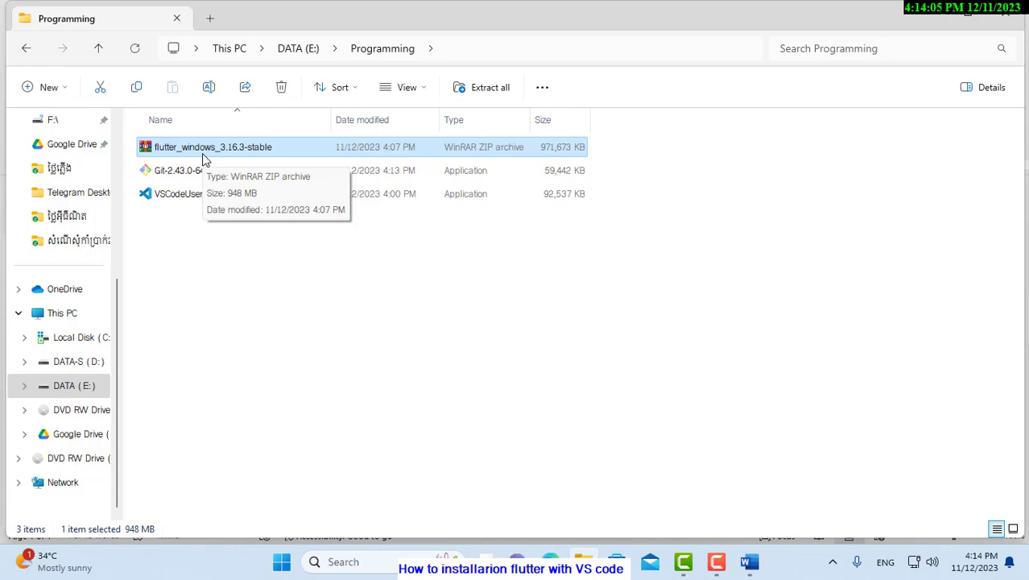
Create a folder named flutter at the root of Local Disk (C:) and open it.
{"action": "left_click", "coordinate": [77, 341]}
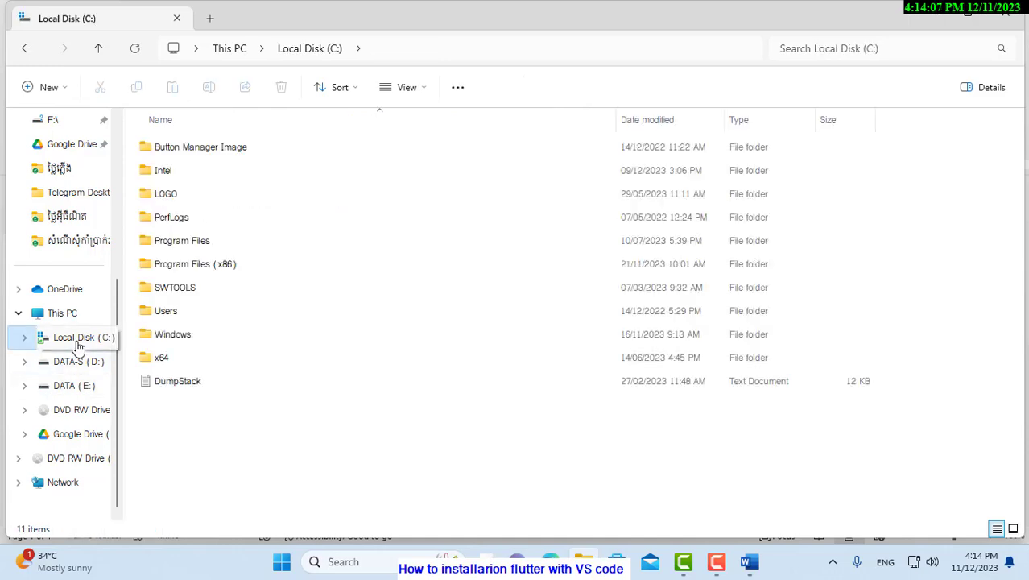
{"action": "right_click", "coordinate": [180, 455]}
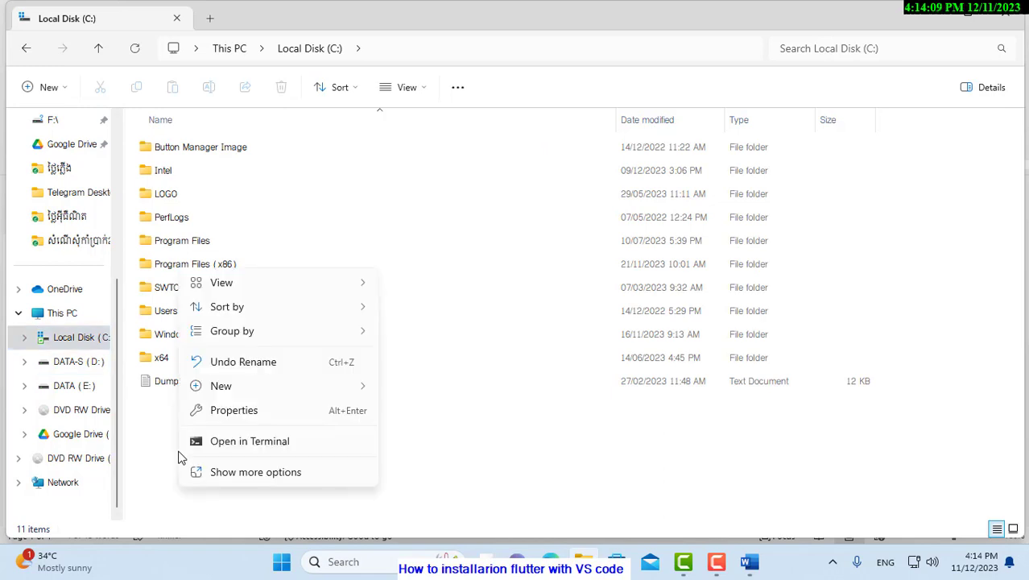
{"action": "mouse_move", "coordinate": [263, 398]}
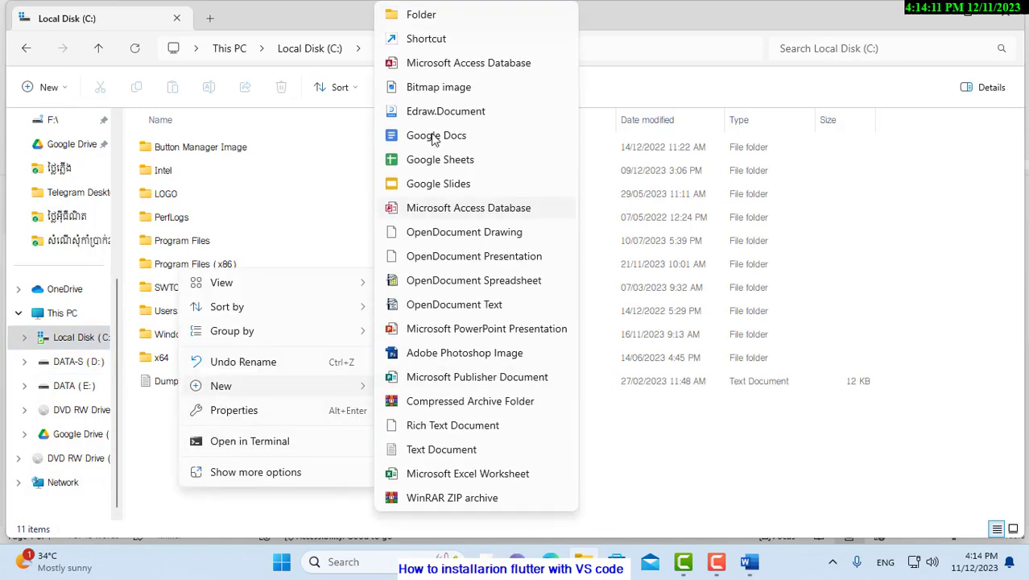
{"action": "left_click", "coordinate": [428, 16]}
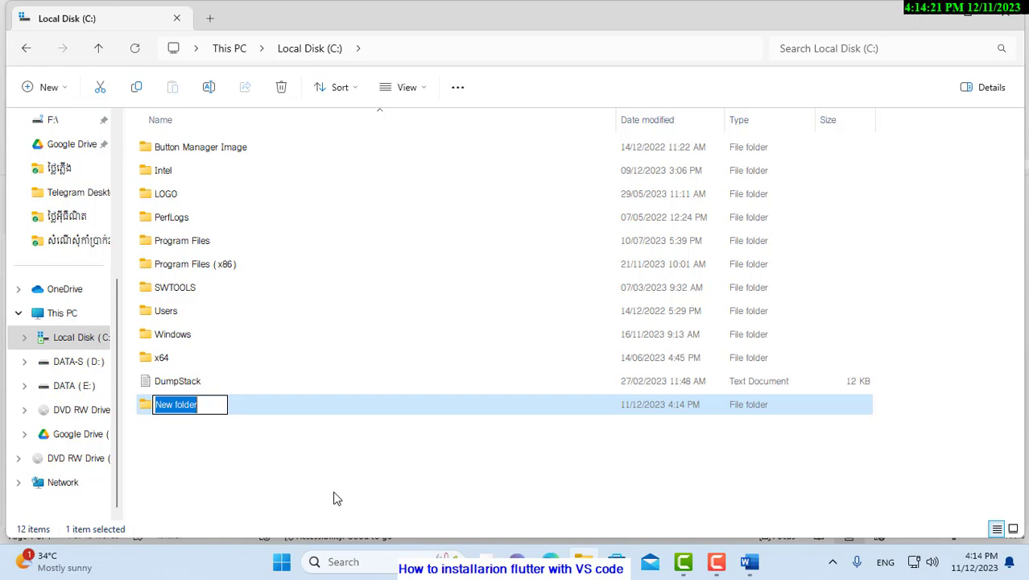
{"action": "type", "text": "fl"}
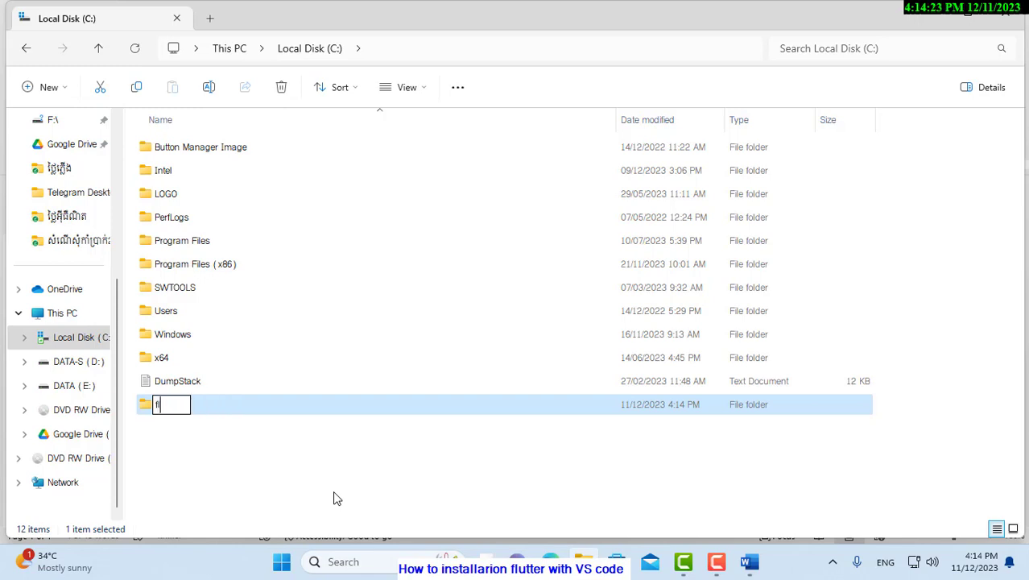
{"action": "type", "text": "utter"}
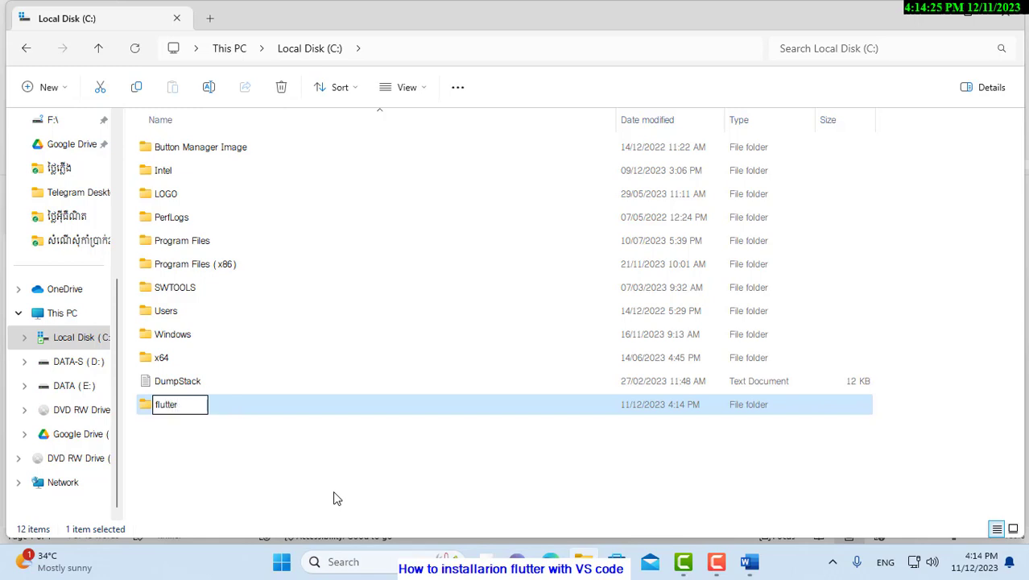
{"action": "key", "text": "Return"}
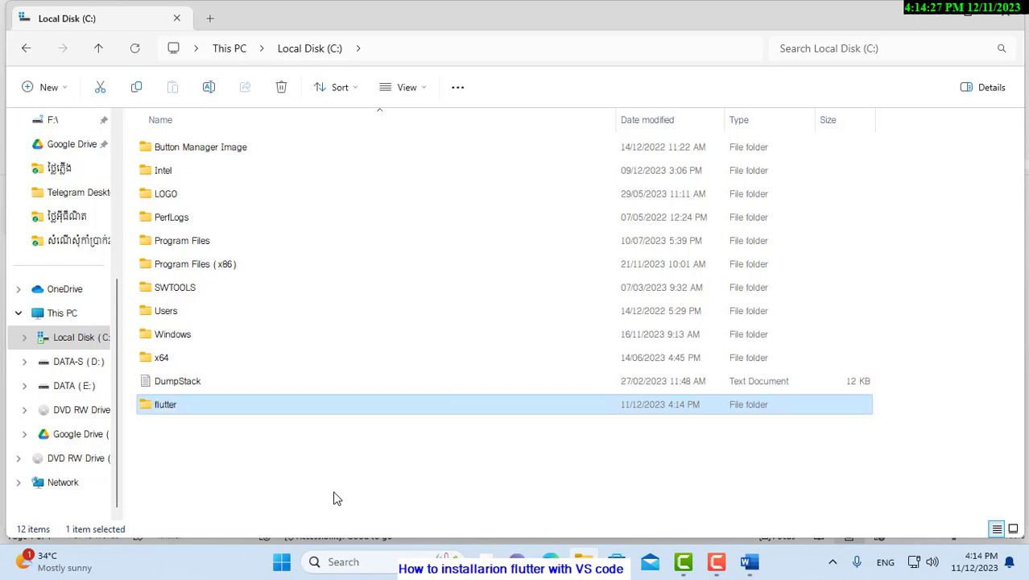
{"action": "key", "text": "Return"}
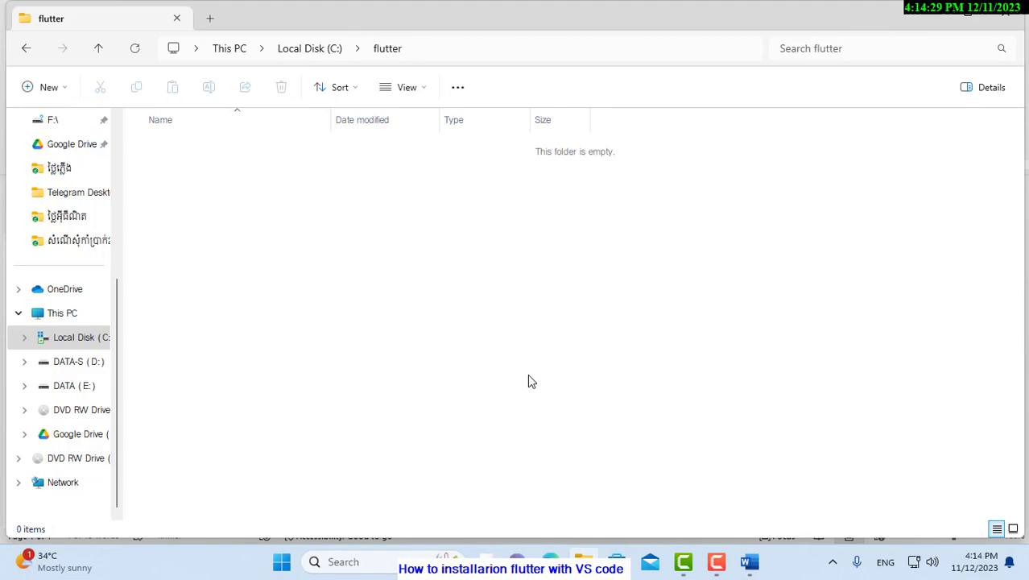
Return to the Programming folder on DATA (E:) in File Explorer.
{"action": "left_click", "coordinate": [588, 566]}
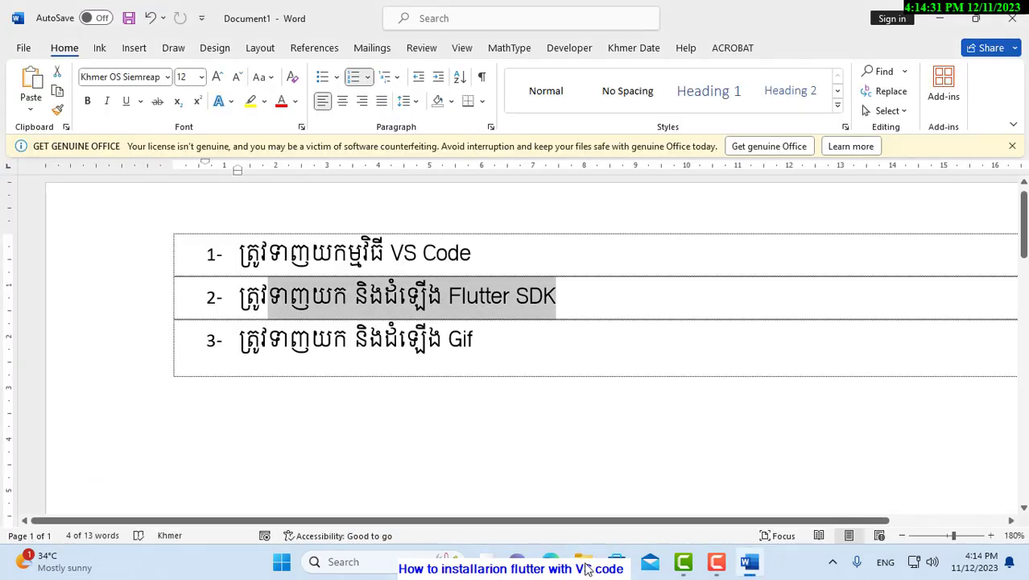
{"action": "left_click", "coordinate": [587, 566]}
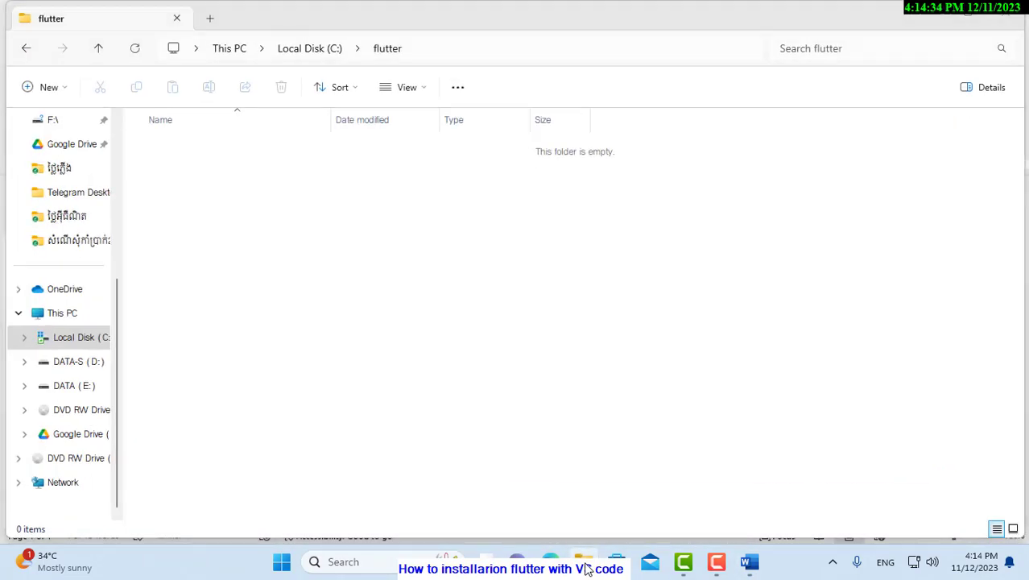
{"action": "middle_click", "coordinate": [587, 566]}
{"action": "left_click", "coordinate": [71, 322]}
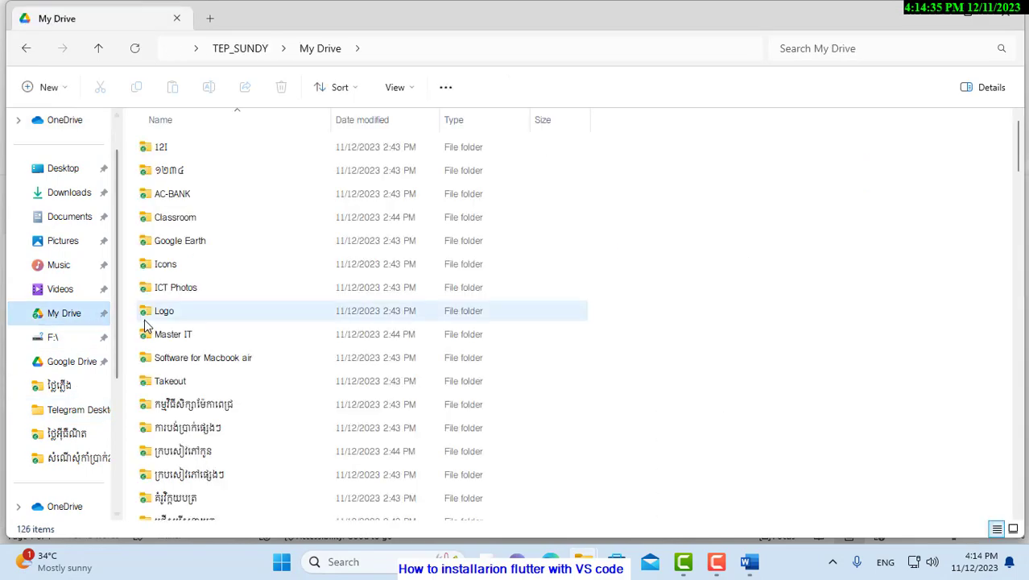
{"action": "scroll", "coordinate": [144, 335], "scroll_direction": "down", "scroll_amount": 2}
{"action": "scroll", "coordinate": [62, 384], "scroll_direction": "down", "scroll_amount": 3}
{"action": "left_click", "coordinate": [64, 387]}
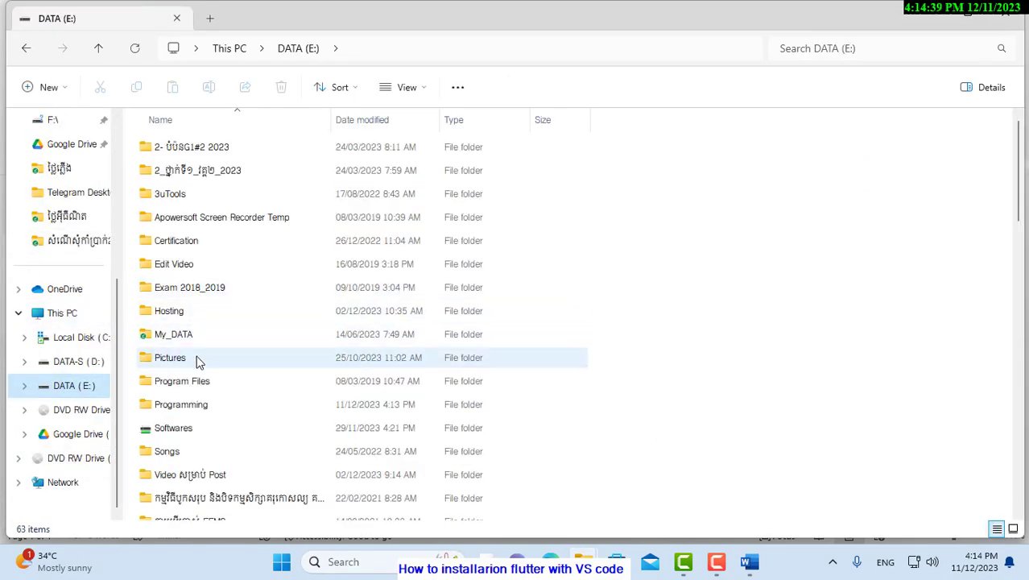
{"action": "double_click", "coordinate": [197, 404]}
Open the flutter_windows_3.16.3-stable archive with WinRAR.
{"action": "left_click", "coordinate": [206, 153]}
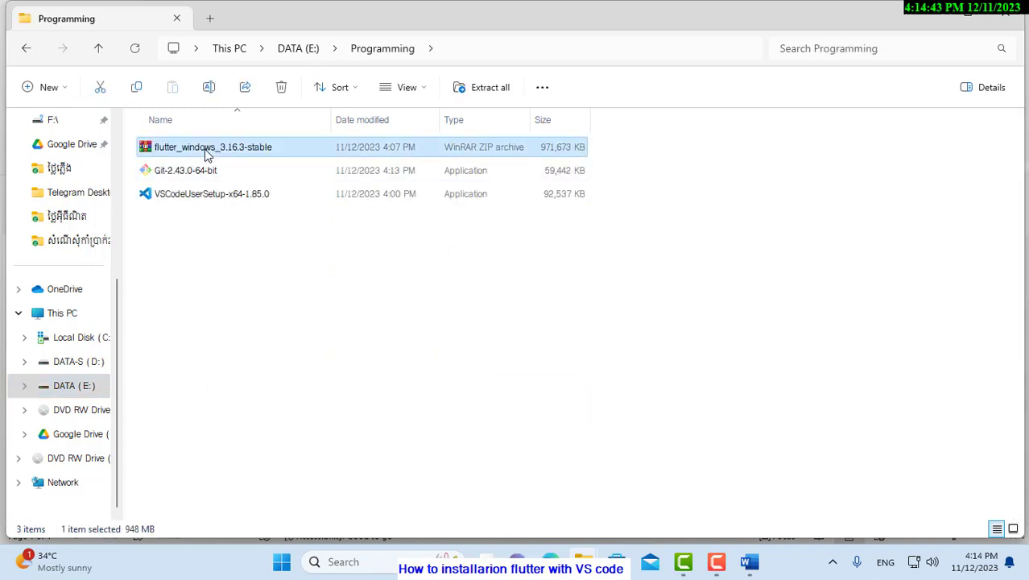
{"action": "right_click", "coordinate": [206, 153]}
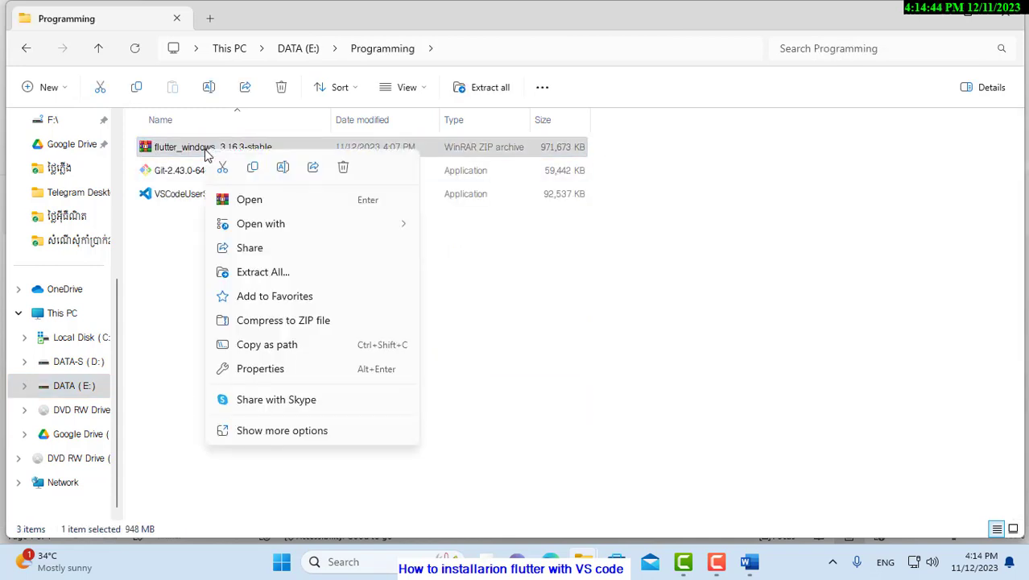
{"action": "left_click", "coordinate": [268, 429]}
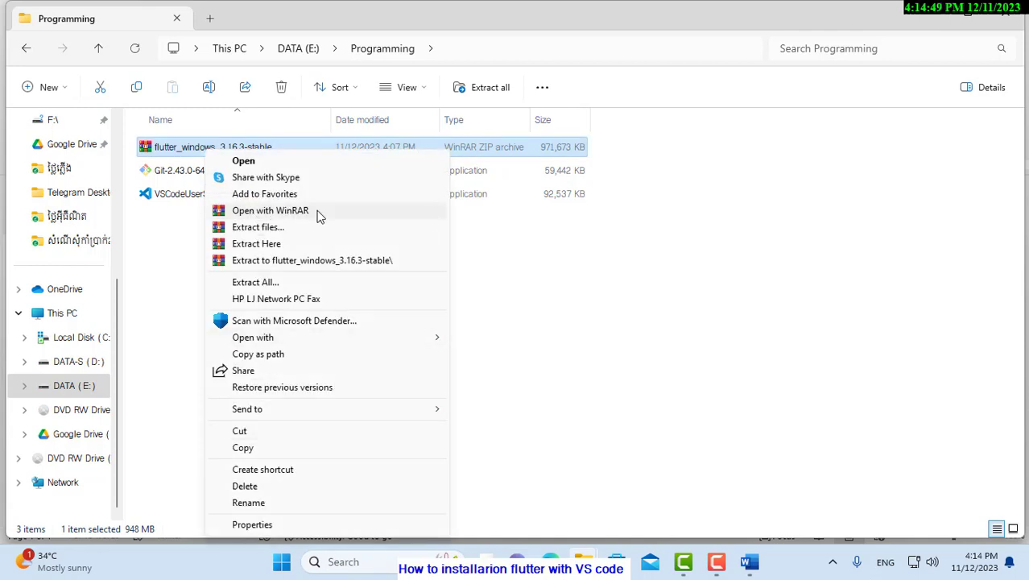
{"action": "left_click", "coordinate": [319, 216]}
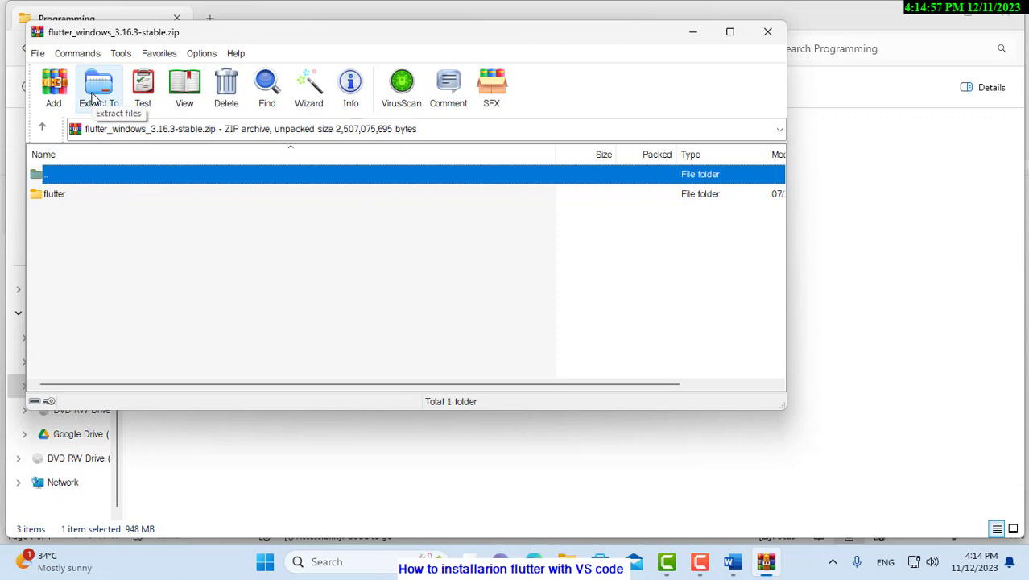
Extract the flutter folder from the archive to C:\flutter.
{"action": "left_click", "coordinate": [69, 200]}
{"action": "left_click", "coordinate": [99, 90]}
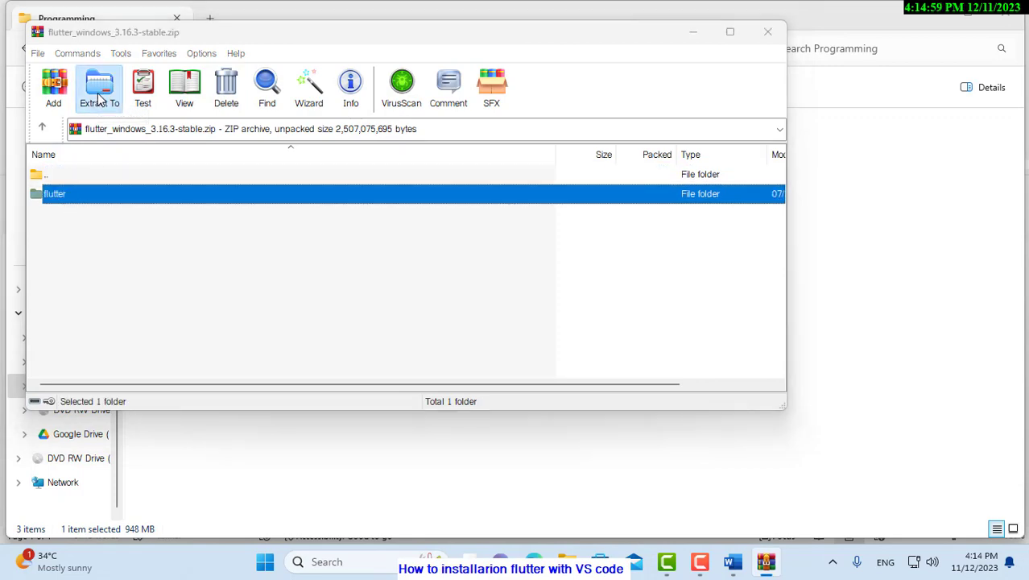
{"action": "left_click", "coordinate": [470, 286]}
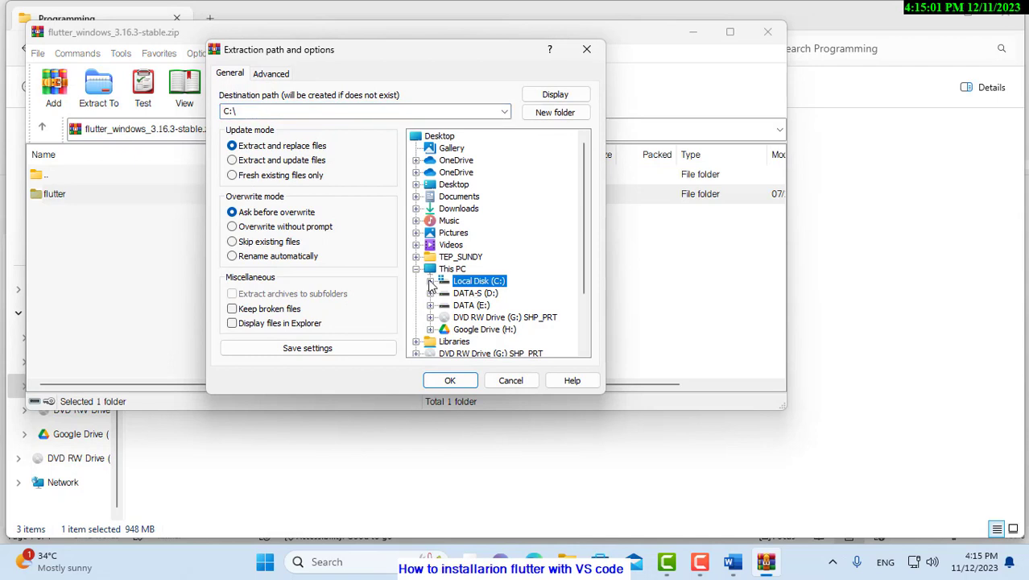
{"action": "left_click", "coordinate": [431, 282]}
{"action": "left_click", "coordinate": [479, 209]}
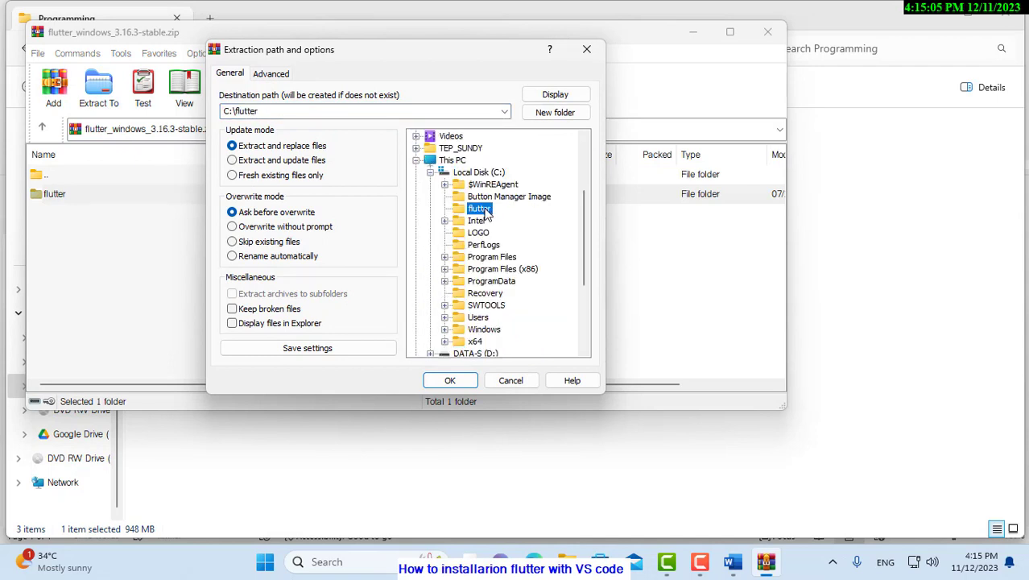
{"action": "left_click", "coordinate": [450, 381]}
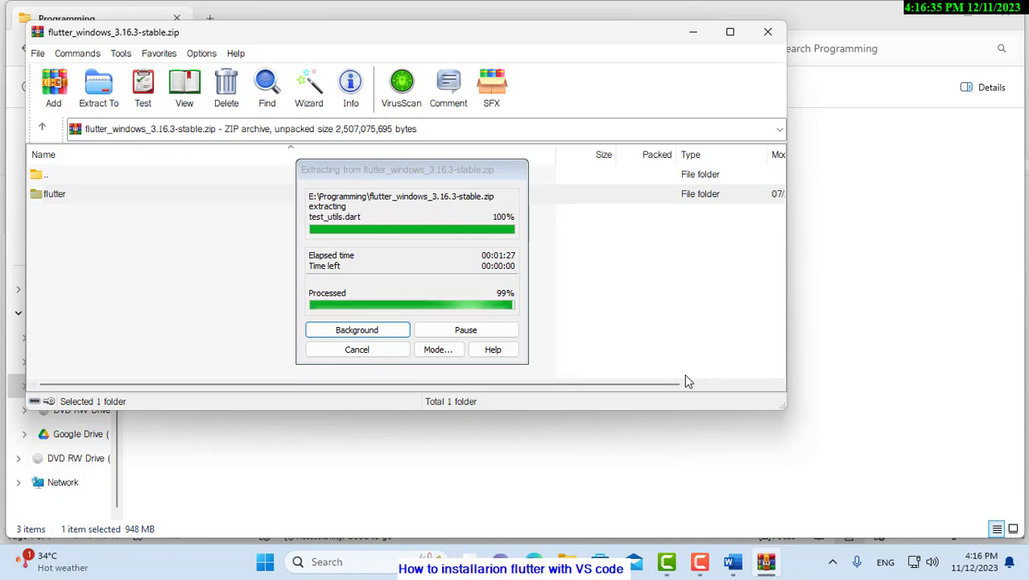
Close the archive window and open the extracted flutter folder inside C:\flutter in File Explorer.
{"action": "left_click", "coordinate": [767, 31]}
{"action": "left_click", "coordinate": [74, 386]}
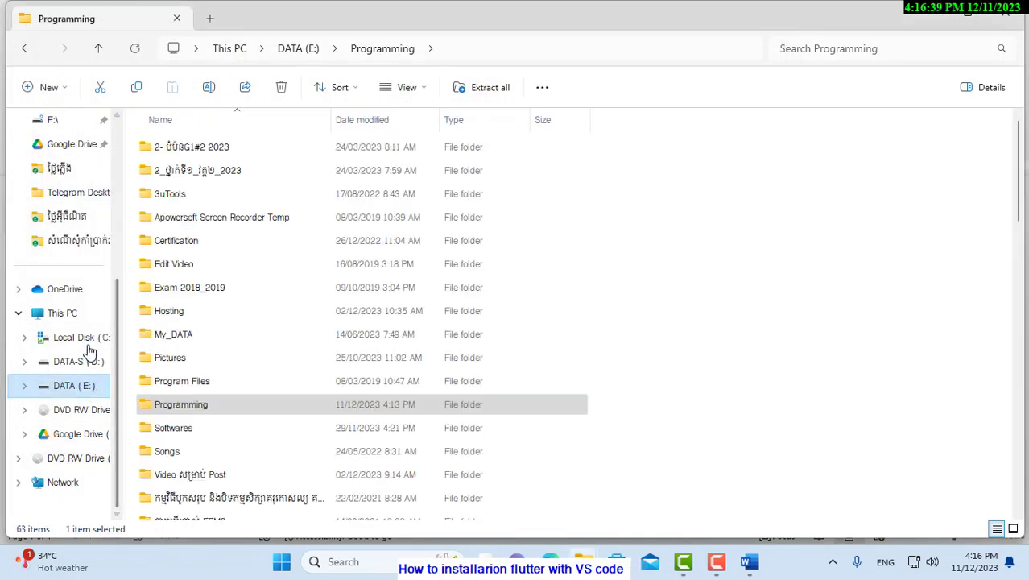
{"action": "left_click", "coordinate": [68, 338]}
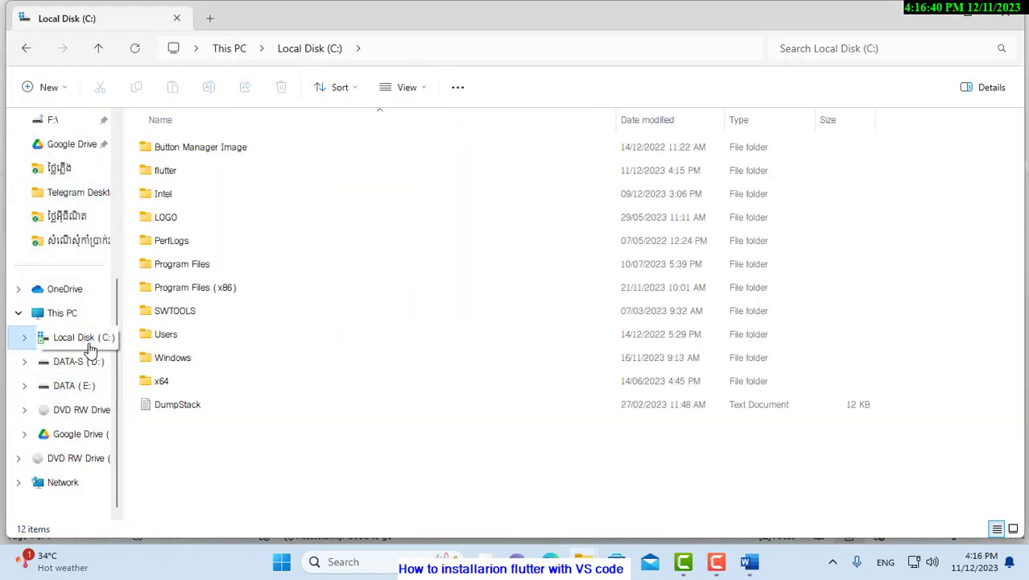
{"action": "double_click", "coordinate": [188, 171]}
{"action": "double_click", "coordinate": [187, 156]}
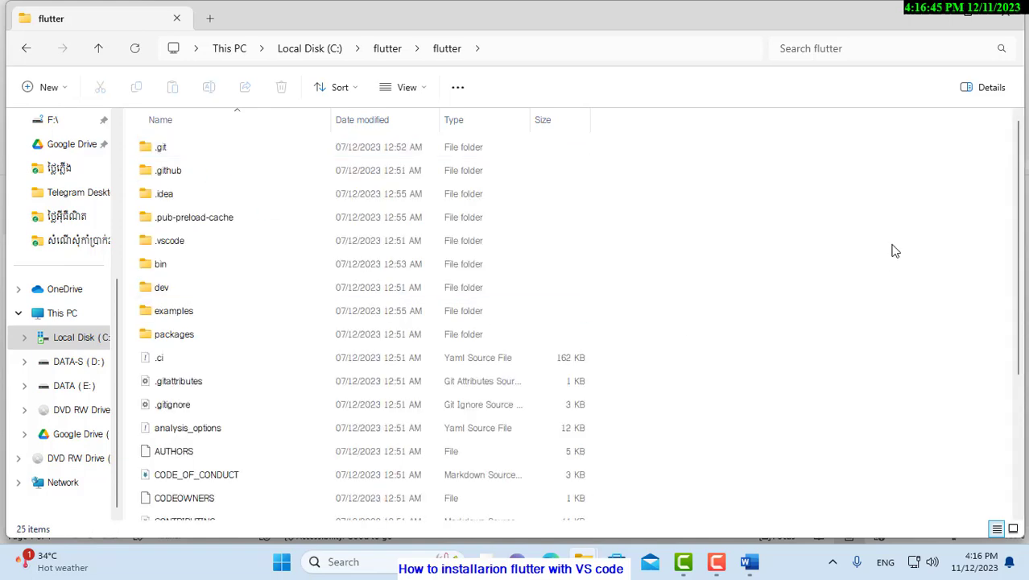
{"action": "left_click", "coordinate": [358, 561]}
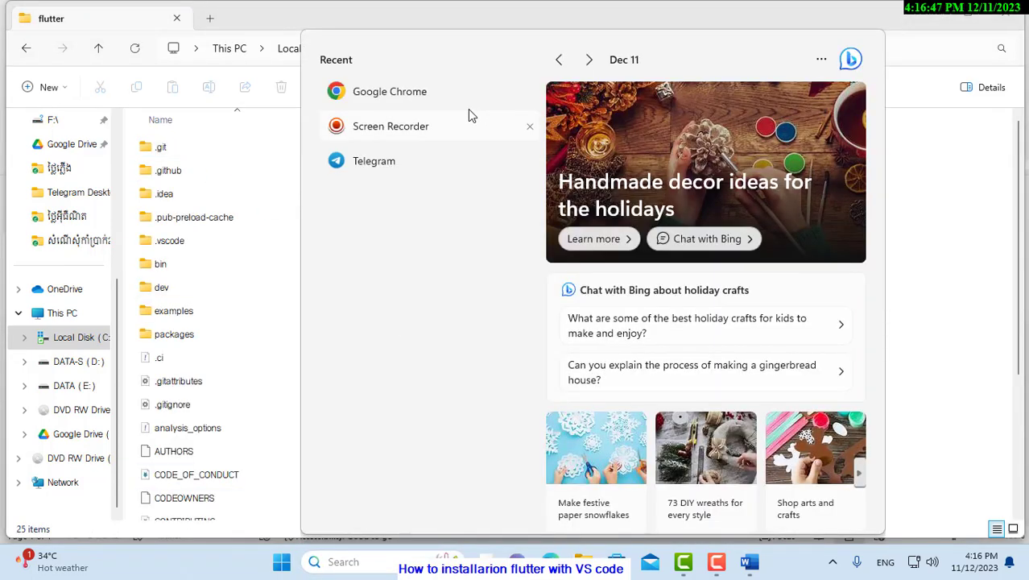
{"action": "type", "text": "e"}
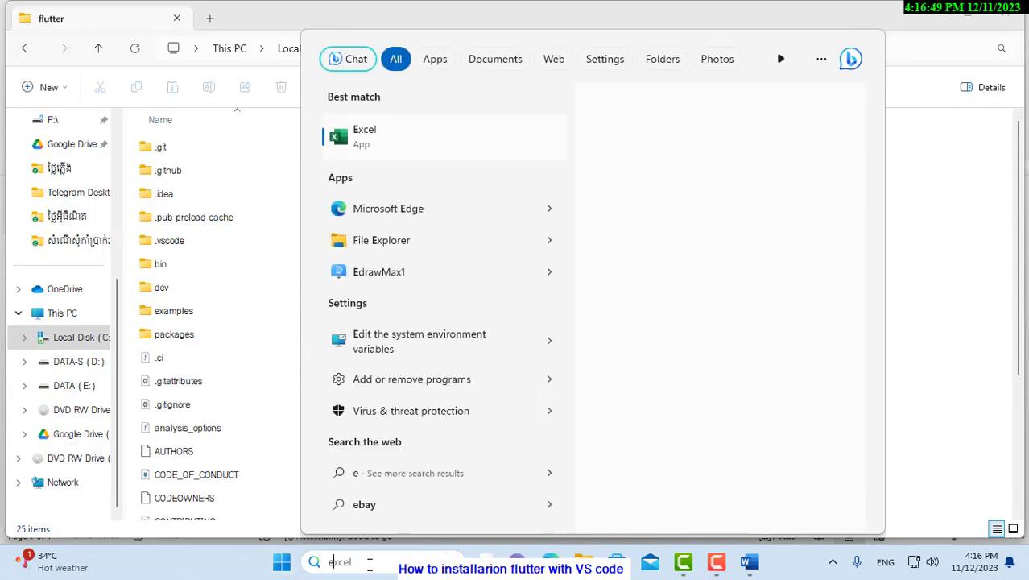
{"action": "type", "text": "nv"}
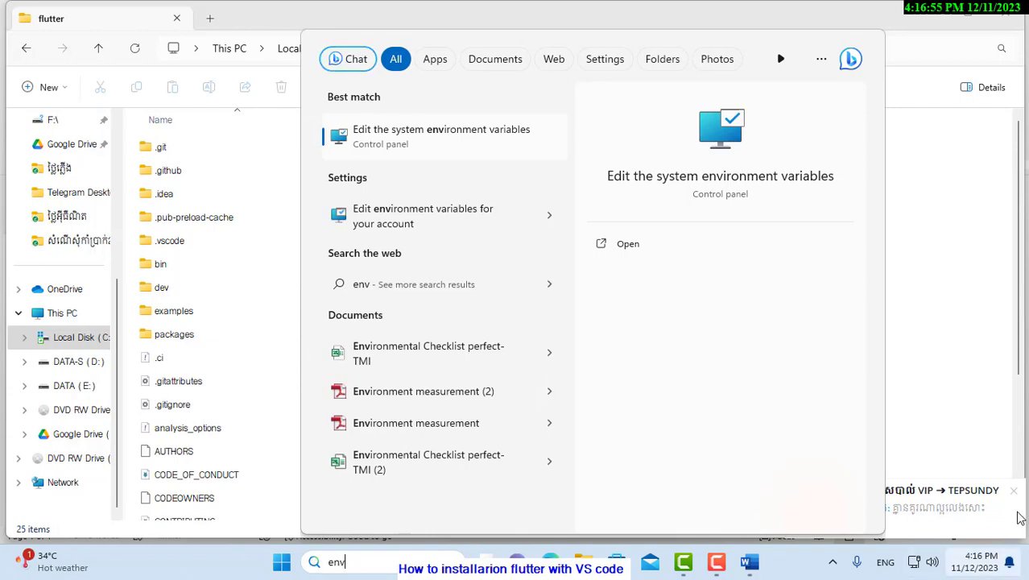
{"action": "key", "text": "Escape"}
Search Windows for "en" and open the system environment variables settings, moving the System Properties window clear of the file list.
{"action": "left_click", "coordinate": [339, 564]}
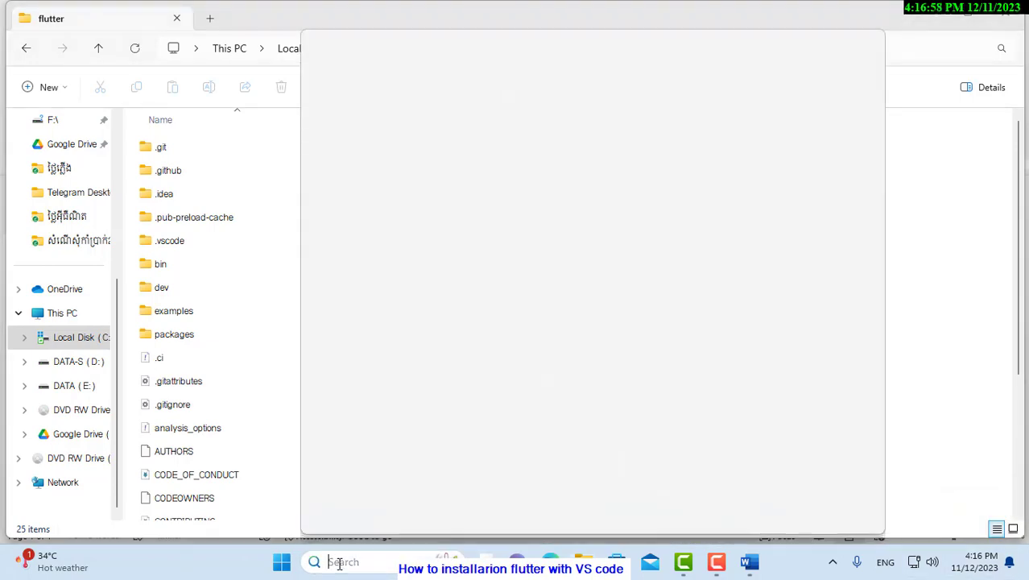
{"action": "type", "text": "ev"}
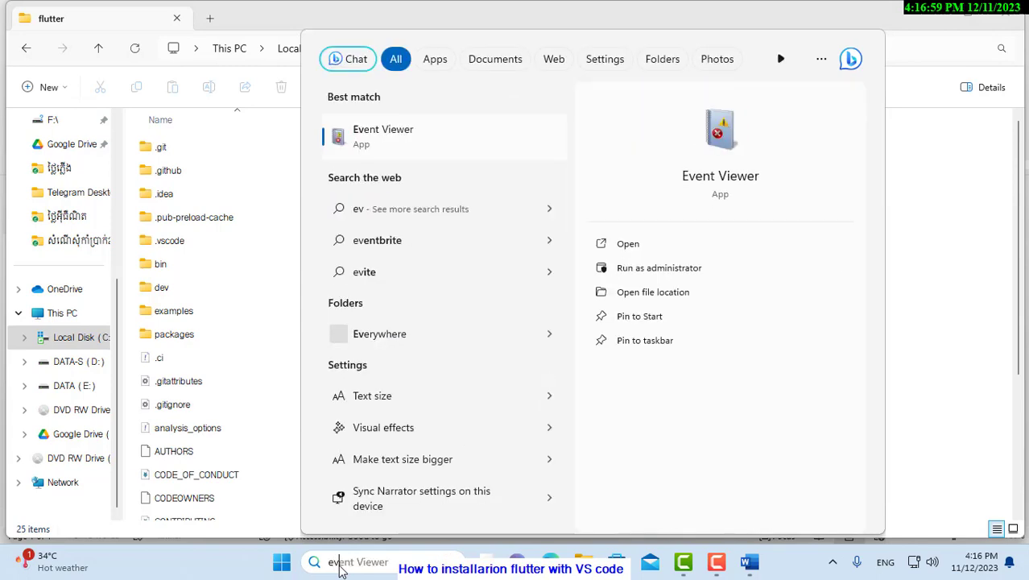
{"action": "key", "text": "BackSpace"}
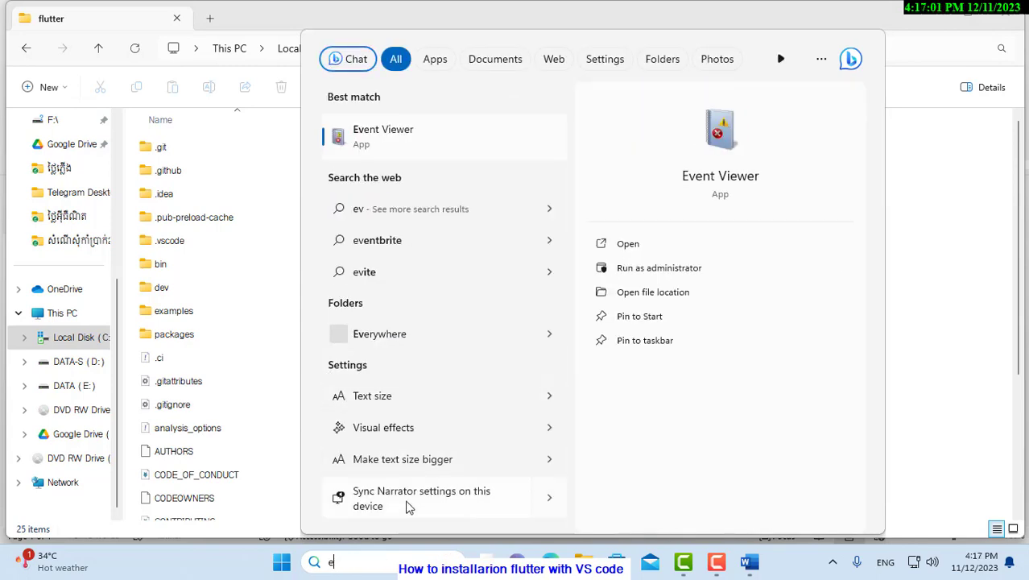
{"action": "type", "text": "n"}
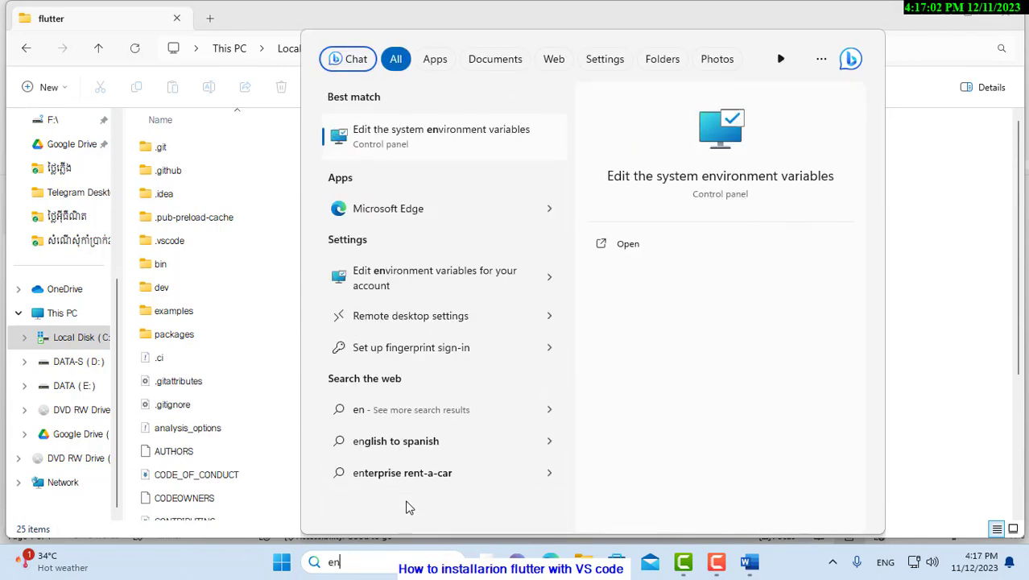
{"action": "left_click", "coordinate": [380, 136]}
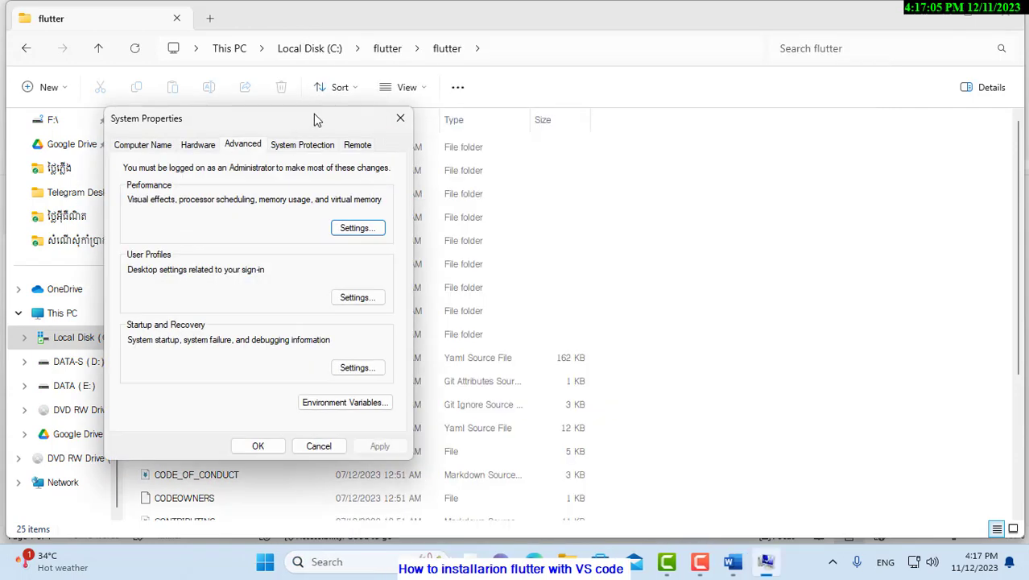
{"action": "left_click_drag", "start_coordinate": [315, 120], "coordinate": [725, 14]}
{"action": "left_click_drag", "start_coordinate": [659, 20], "coordinate": [620, 83]}
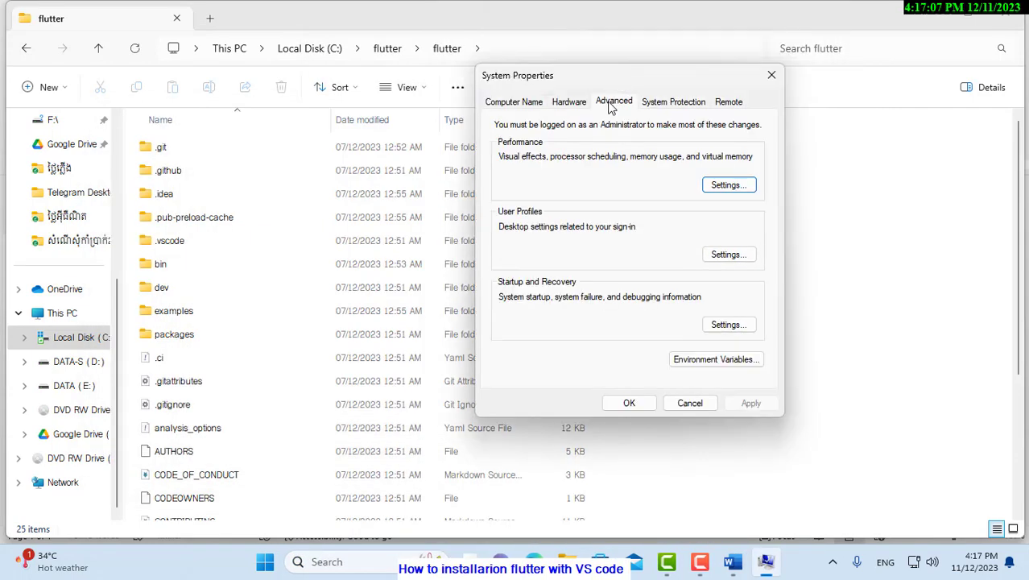
Open the user Path variable for editing in Environment Variables.
{"action": "left_click", "coordinate": [716, 360]}
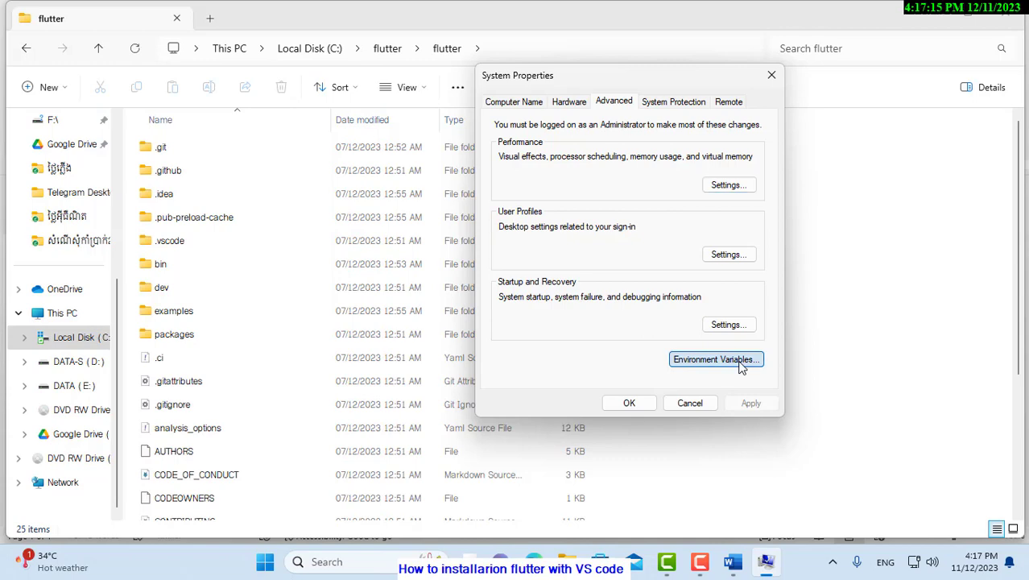
{"action": "left_click", "coordinate": [319, 151]}
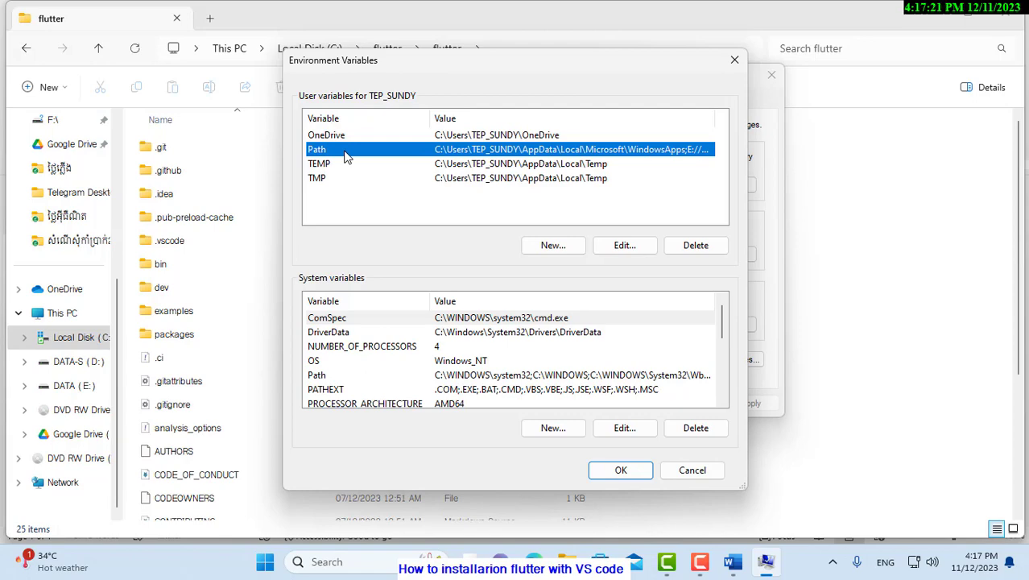
{"action": "left_click", "coordinate": [628, 250]}
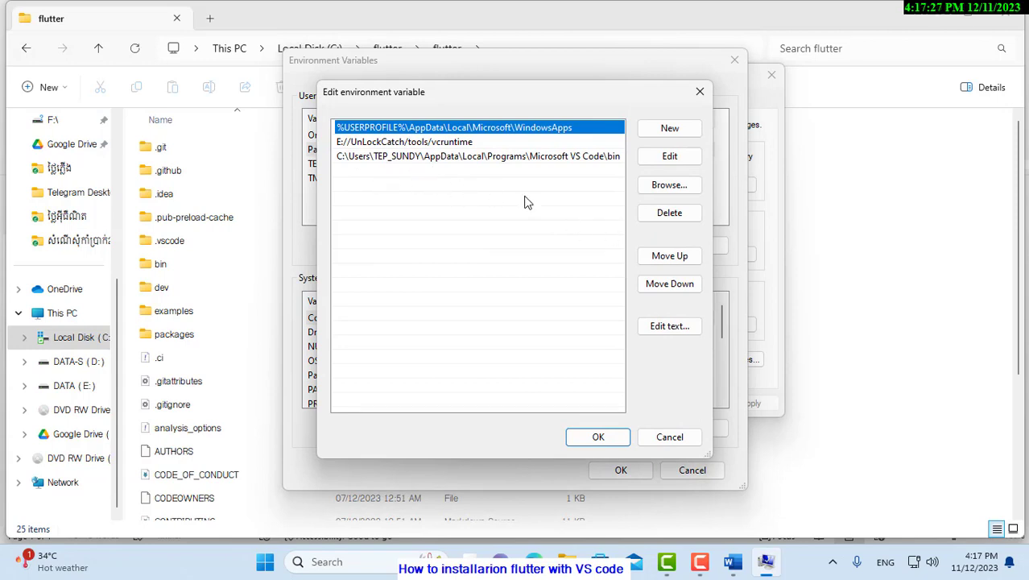
Open the bin folder of the Flutter SDK in File Explorer and copy its full path, C:\flutter\flutter\bin.
{"action": "left_click", "coordinate": [909, 254]}
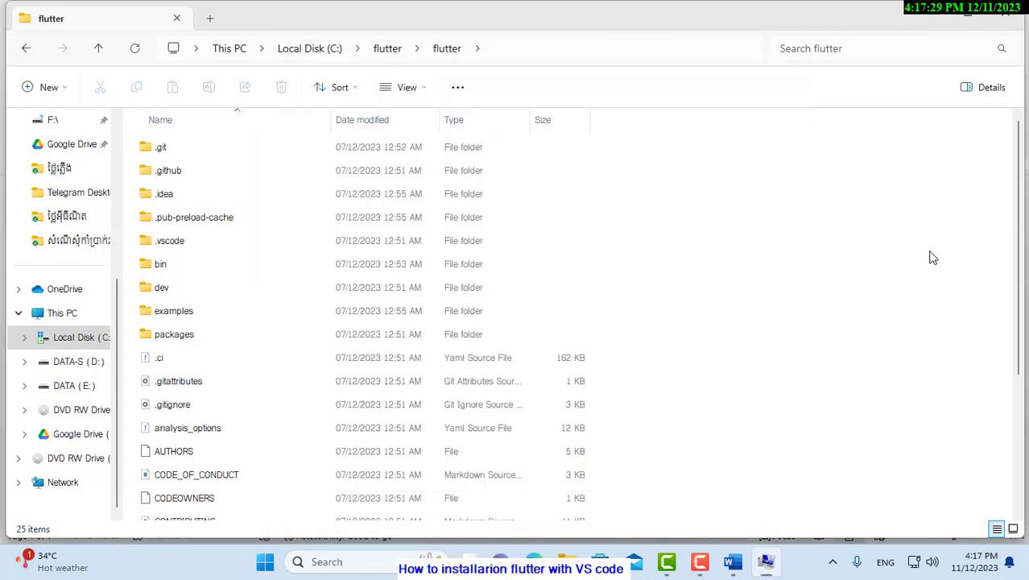
{"action": "left_click", "coordinate": [161, 265]}
{"action": "double_click", "coordinate": [163, 272]}
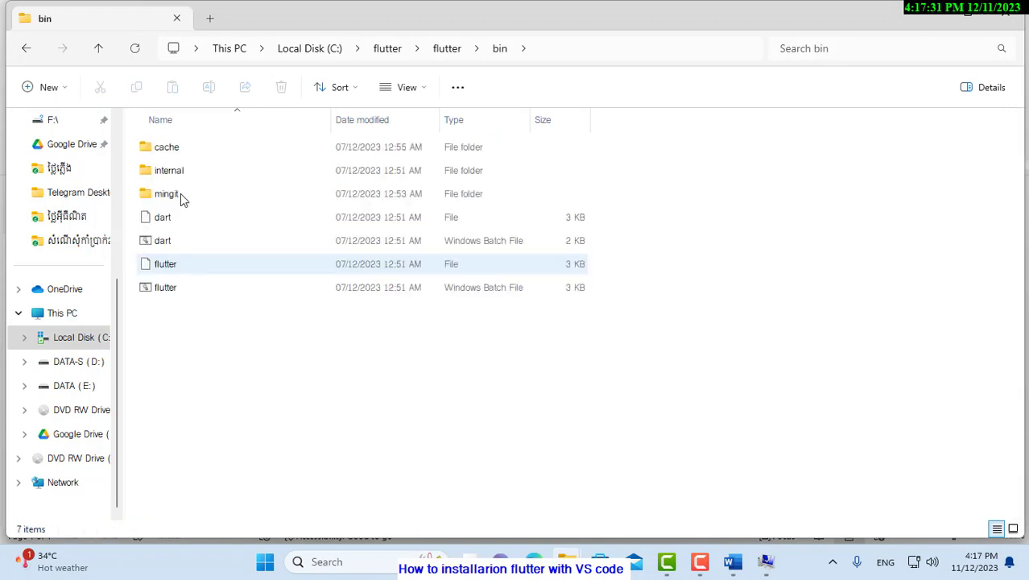
{"action": "left_click", "coordinate": [553, 50]}
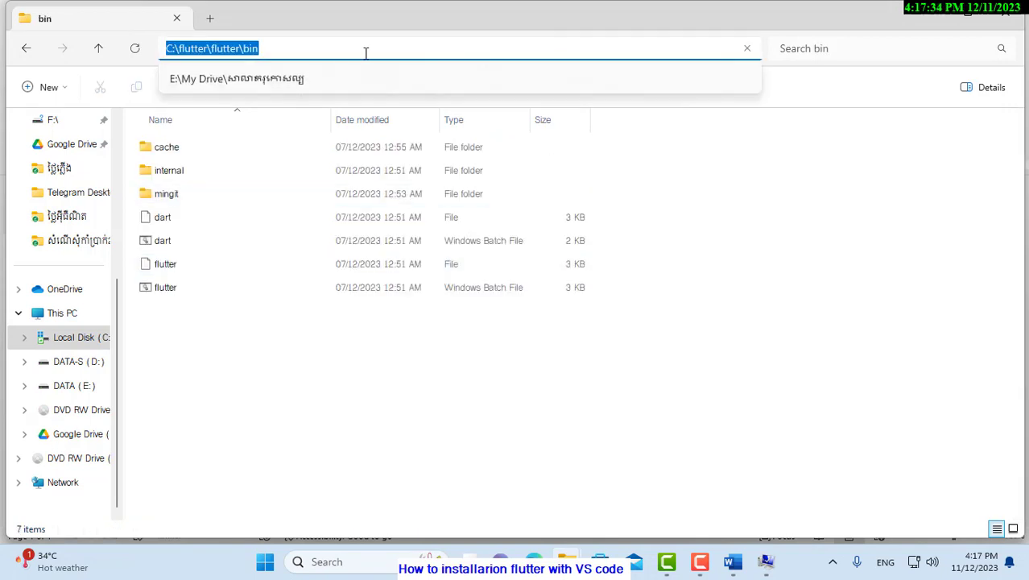
{"action": "left_click", "coordinate": [280, 45]}
{"action": "left_click_drag", "start_coordinate": [298, 45], "coordinate": [167, 47]}
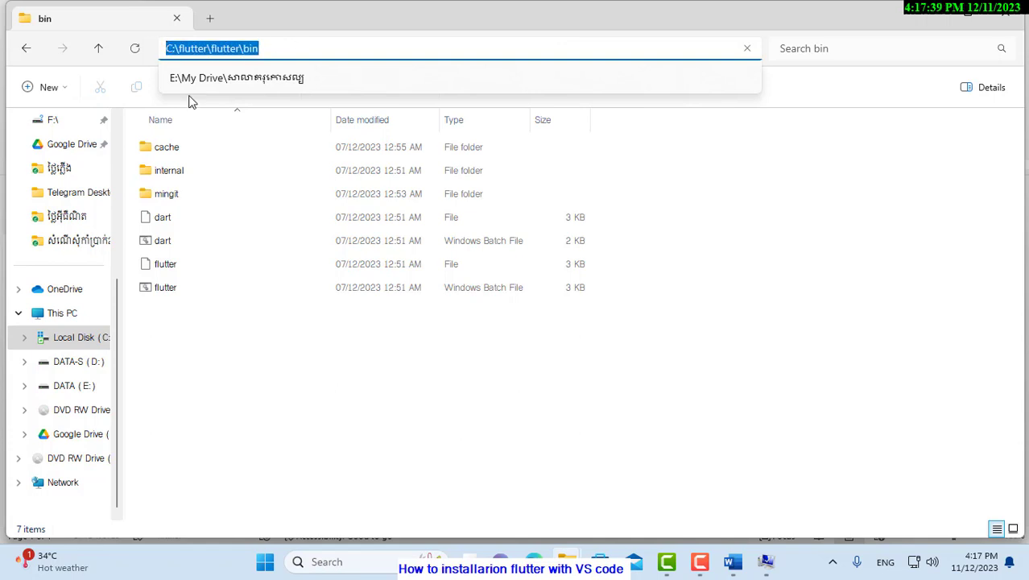
{"action": "left_click", "coordinate": [291, 46]}
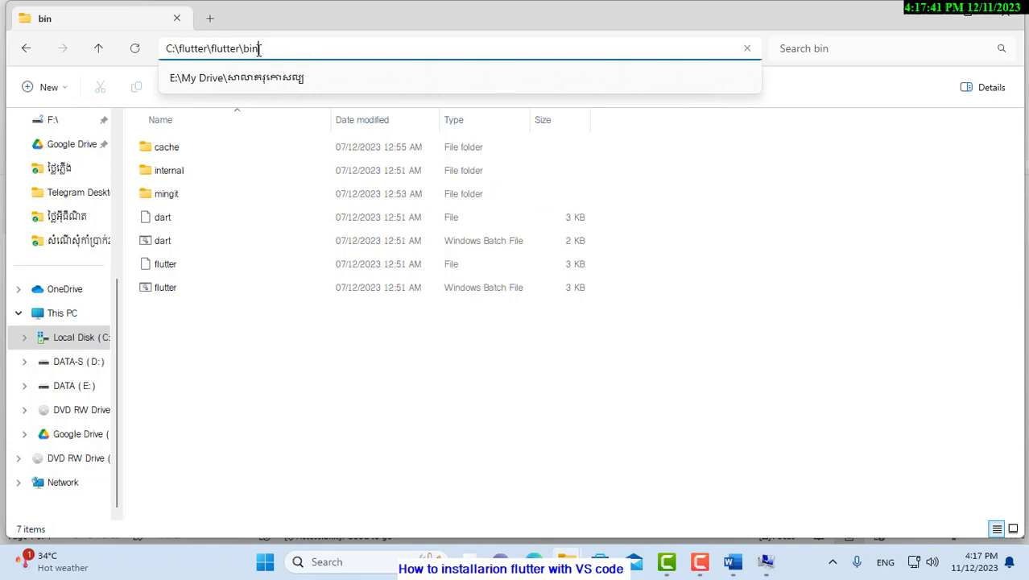
{"action": "left_click_drag", "start_coordinate": [259, 48], "coordinate": [116, 40]}
{"action": "key", "text": "ctrl+c"}
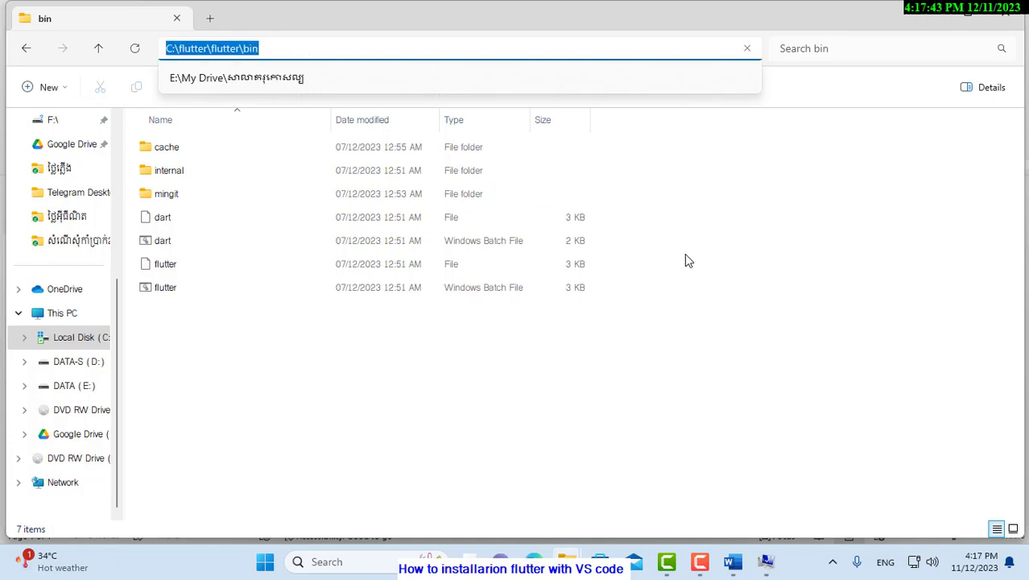
Add C:\flutter\flutter\bin as a new entry in the user Path variable and accept all open system dialogs.
{"action": "left_click", "coordinate": [765, 561]}
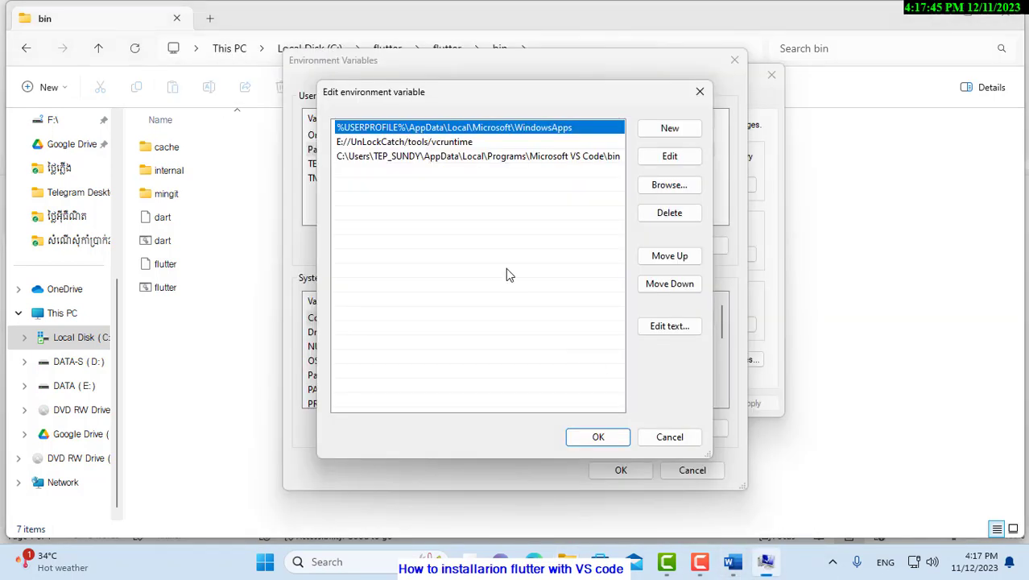
{"action": "left_click", "coordinate": [669, 128]}
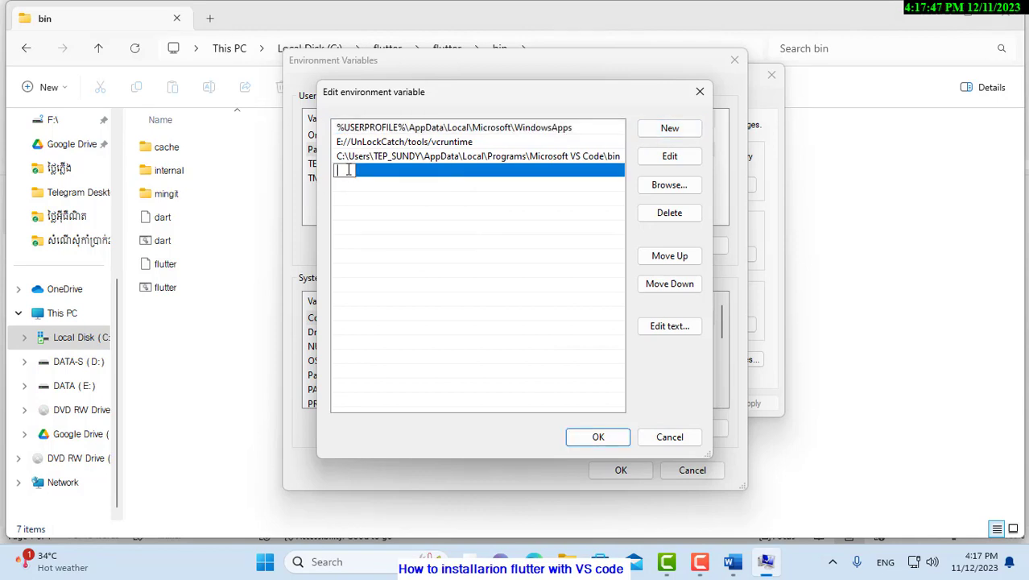
{"action": "key", "text": "ctrl+v"}
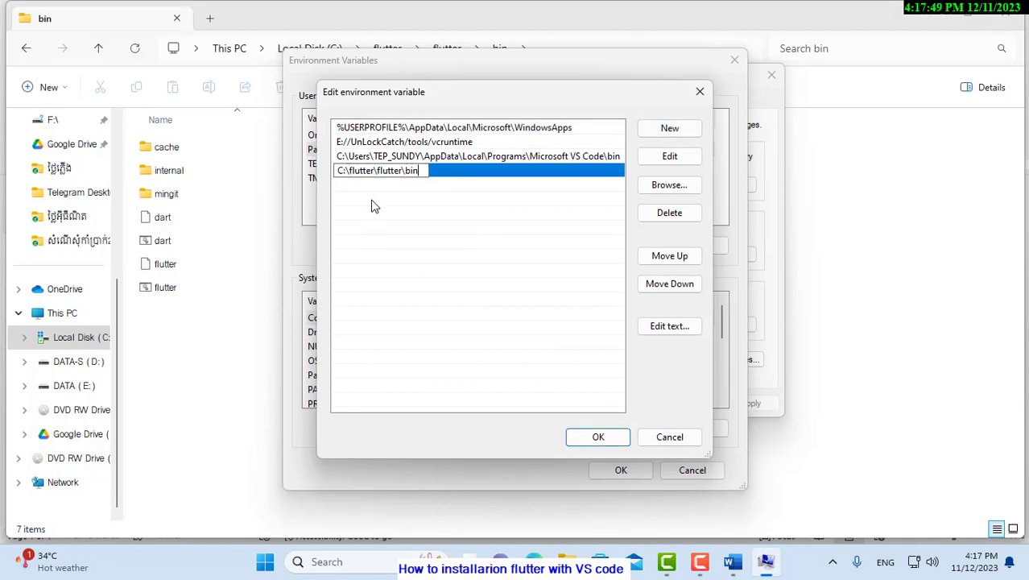
{"action": "left_click", "coordinate": [576, 437]}
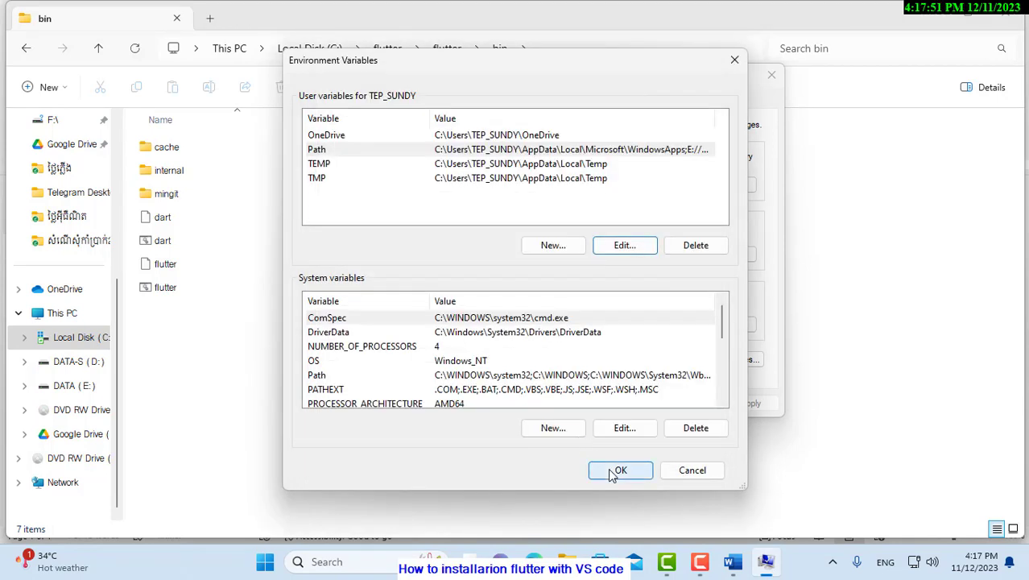
{"action": "left_click", "coordinate": [612, 473]}
{"action": "left_click", "coordinate": [626, 398]}
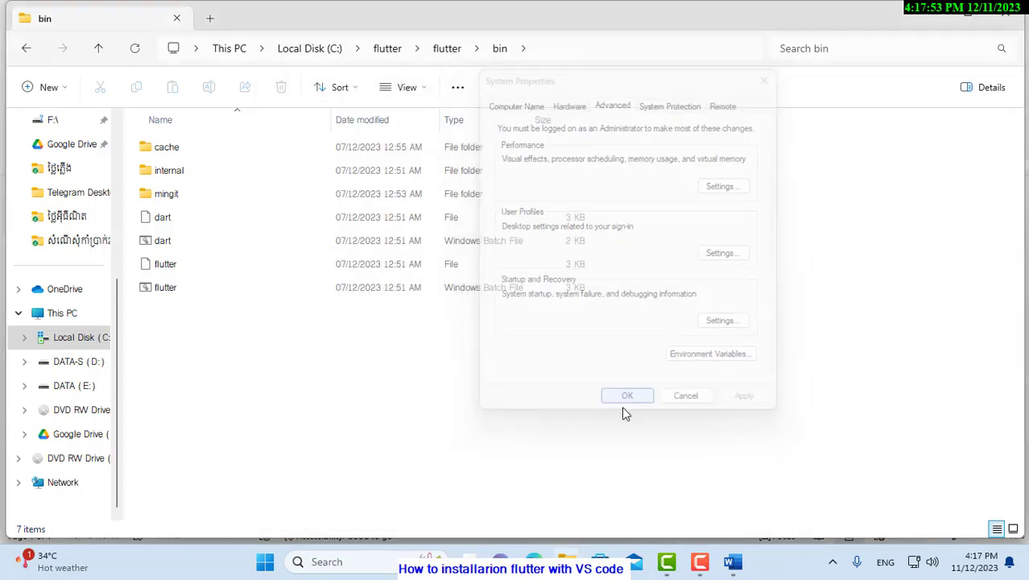
Leave File Explorer for the Word document and highlight the text of item 3, the one about Gif.
{"action": "key", "text": "alt+Left"}
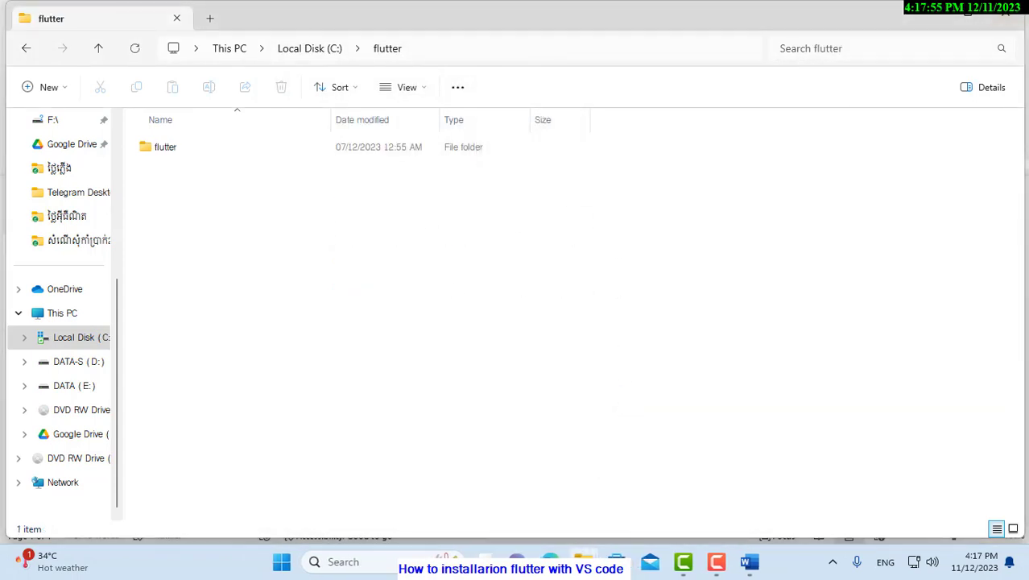
{"action": "left_click", "coordinate": [994, 20]}
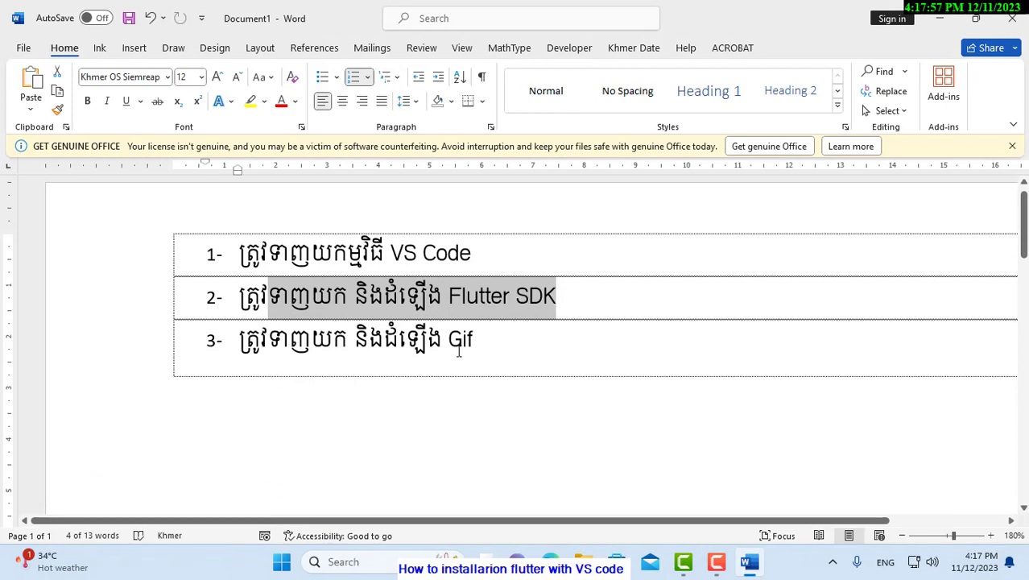
{"action": "left_click", "coordinate": [506, 337]}
{"action": "left_click_drag", "start_coordinate": [506, 337], "coordinate": [269, 354]}
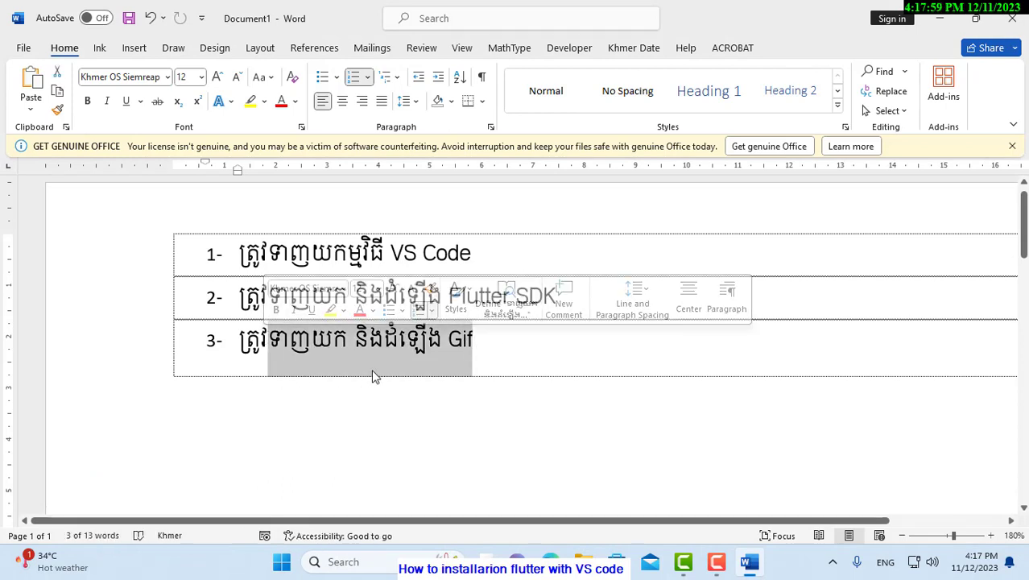
{"action": "left_click", "coordinate": [394, 357]}
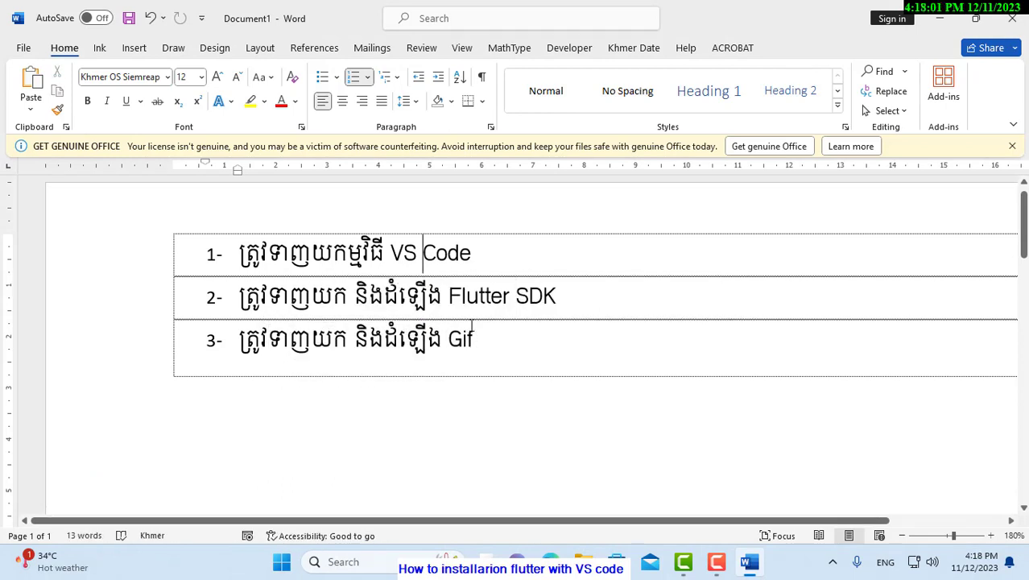
{"action": "left_click_drag", "start_coordinate": [504, 332], "coordinate": [269, 355]}
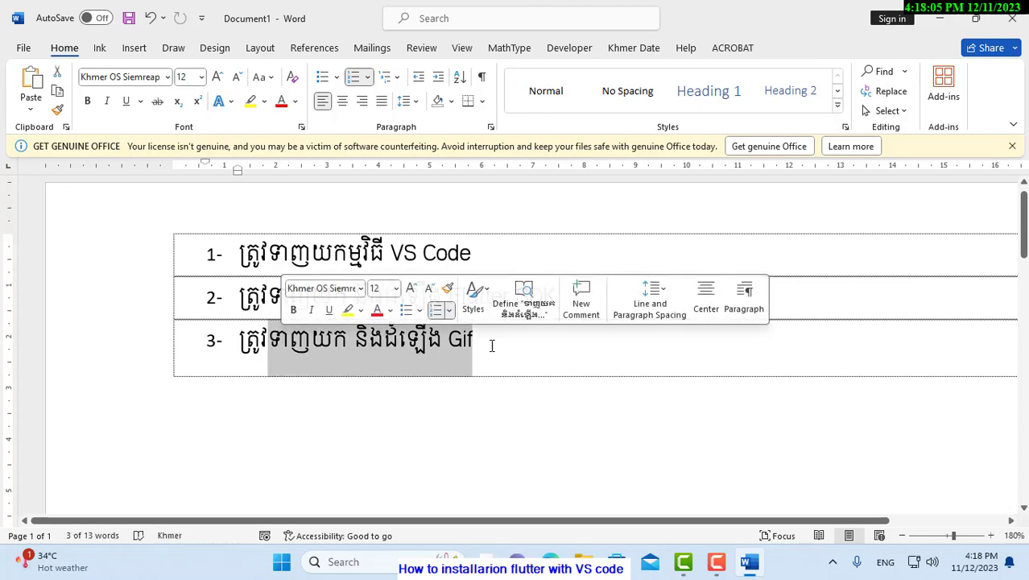
Open the Programming folder on the DATA (E:) drive in File Explorer and launch the Git-2.43.0-64-bit installer.
{"action": "left_click", "coordinate": [588, 563]}
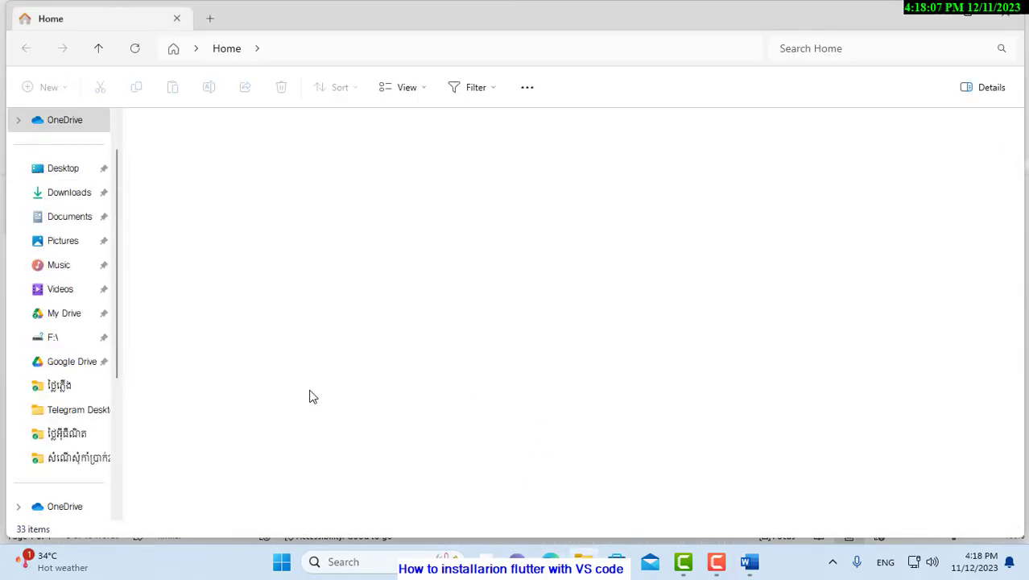
{"action": "left_click", "coordinate": [71, 314]}
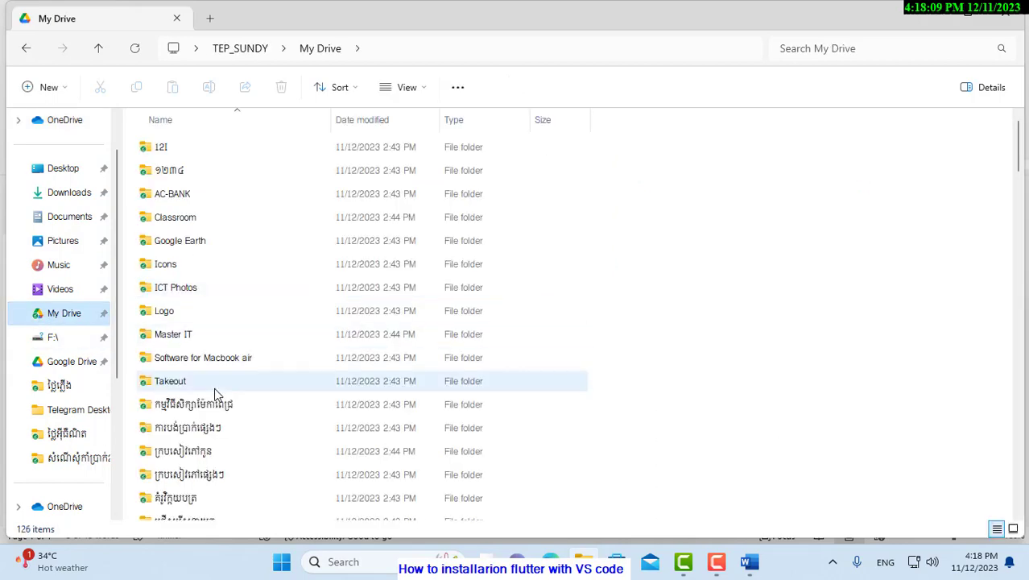
{"action": "scroll", "coordinate": [80, 359], "scroll_direction": "down", "scroll_amount": 3}
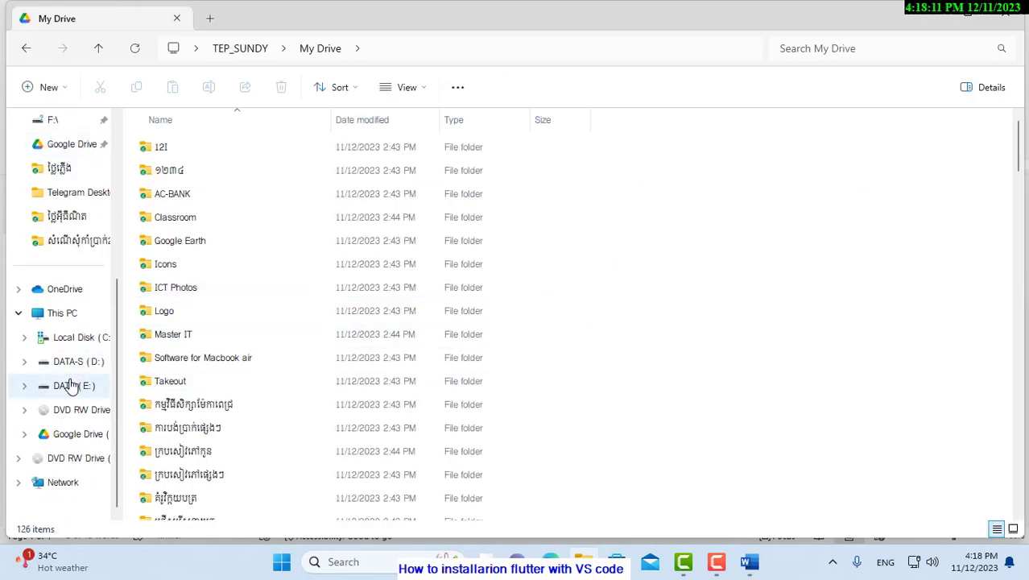
{"action": "left_click", "coordinate": [69, 385]}
{"action": "double_click", "coordinate": [205, 404]}
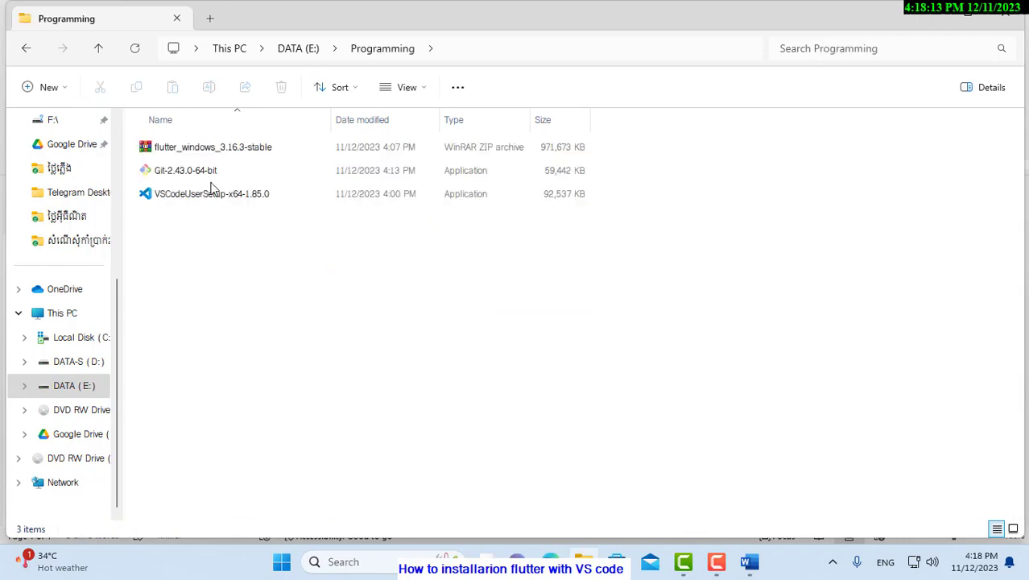
{"action": "left_click", "coordinate": [213, 173]}
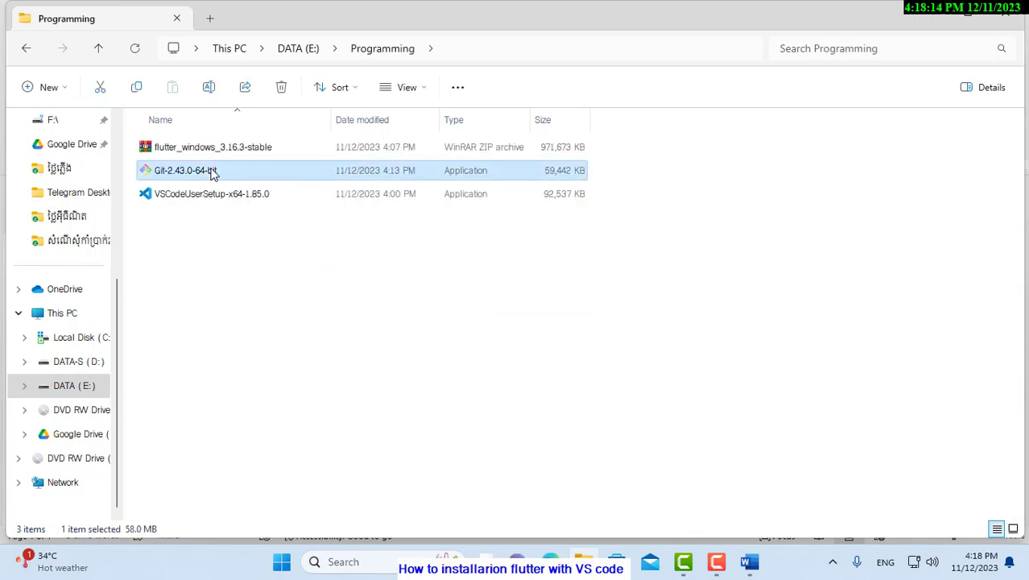
{"action": "double_click", "coordinate": [213, 171]}
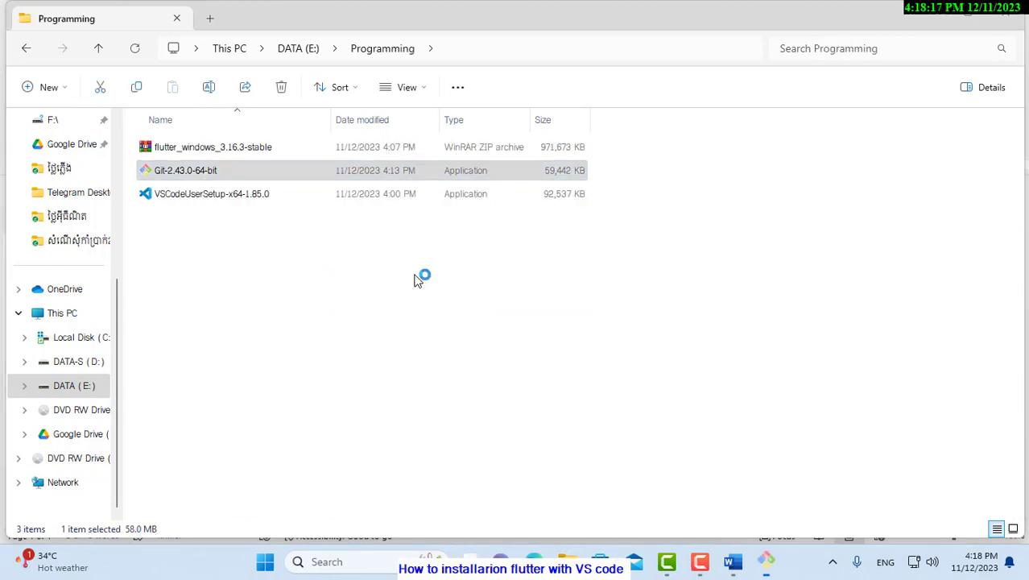
Install Git 2.43.0 into C:\Program Files\Git with the default setup options, close the Programming folder window and finish the wizard.
{"action": "left_click", "coordinate": [605, 403]}
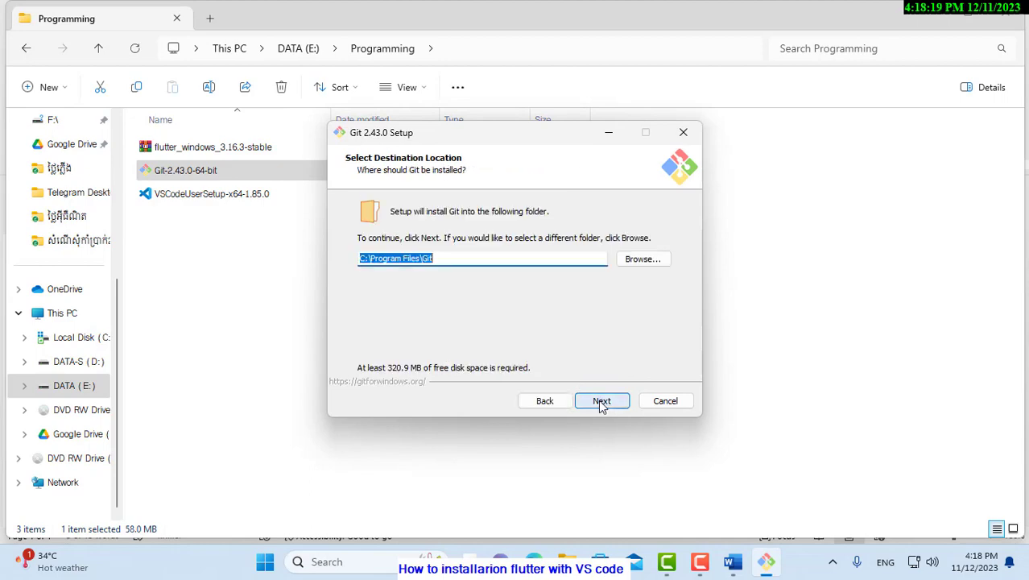
{"action": "left_click", "coordinate": [601, 403]}
{"action": "left_click", "coordinate": [601, 402]}
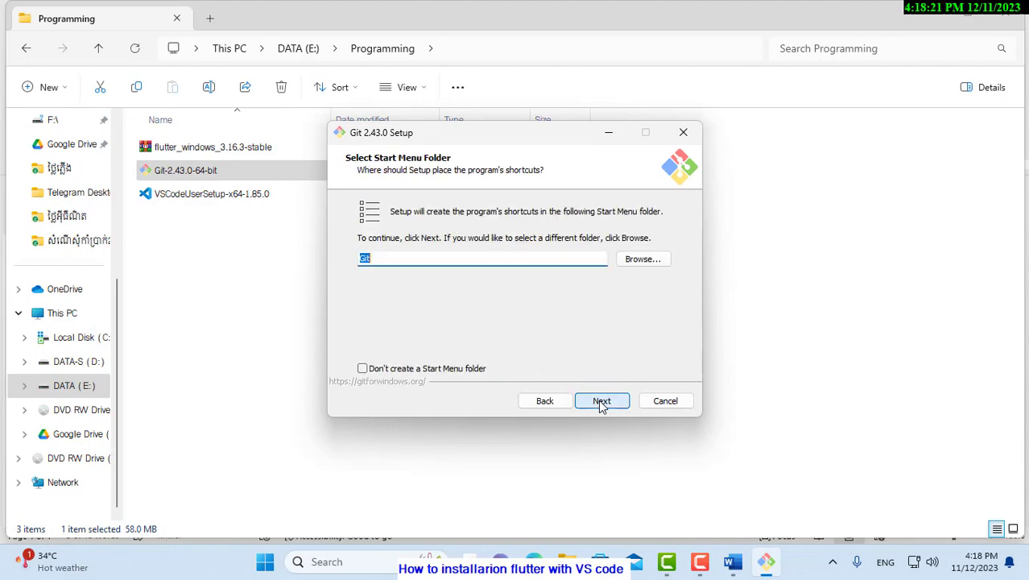
{"action": "left_click", "coordinate": [602, 402]}
{"action": "left_click", "coordinate": [602, 402]}
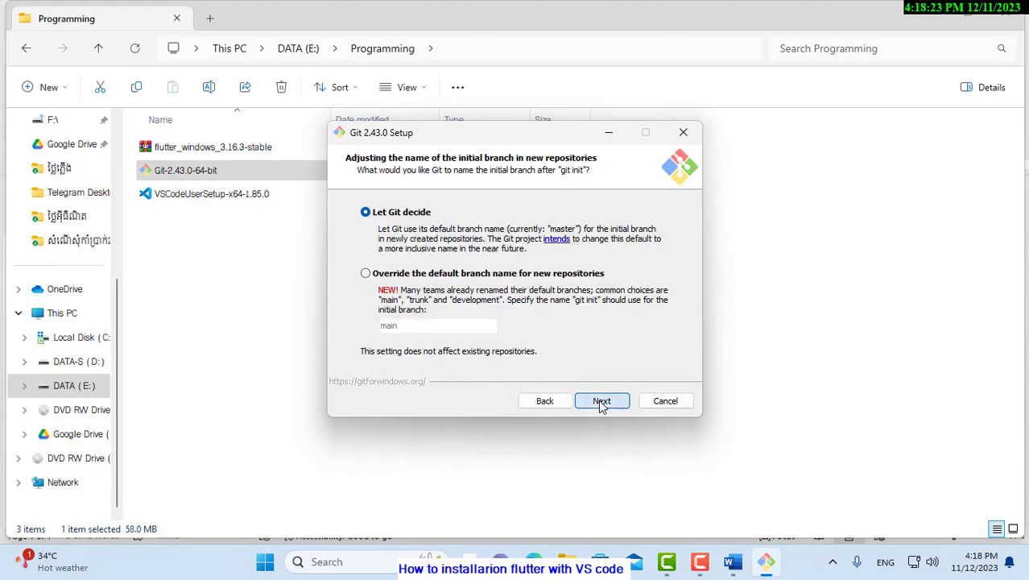
{"action": "left_click", "coordinate": [602, 401]}
{"action": "left_click", "coordinate": [601, 401]}
{"action": "left_click", "coordinate": [601, 401]}
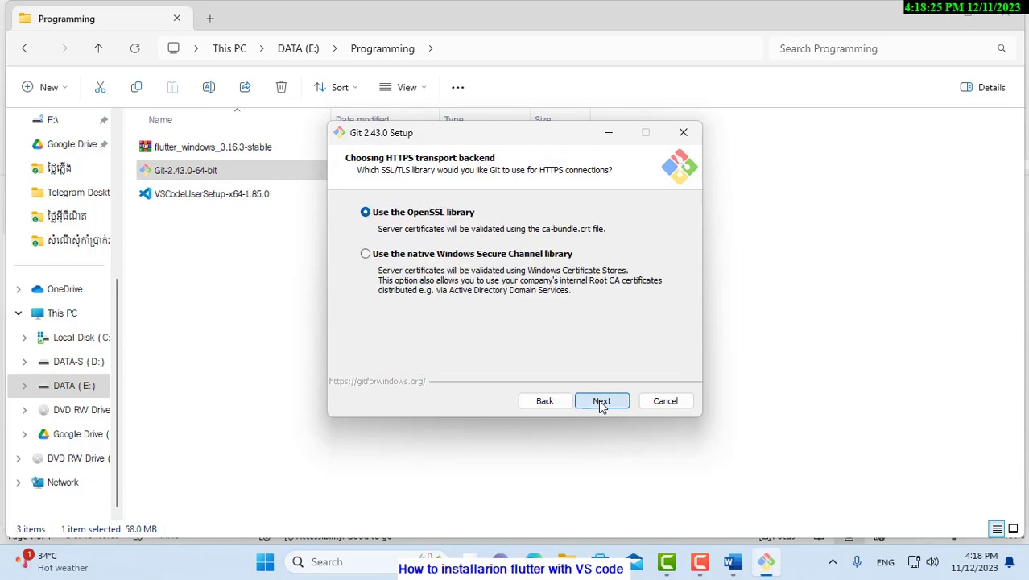
{"action": "left_click", "coordinate": [602, 402]}
{"action": "left_click", "coordinate": [602, 402]}
{"action": "left_click", "coordinate": [601, 402]}
{"action": "left_click", "coordinate": [602, 402]}
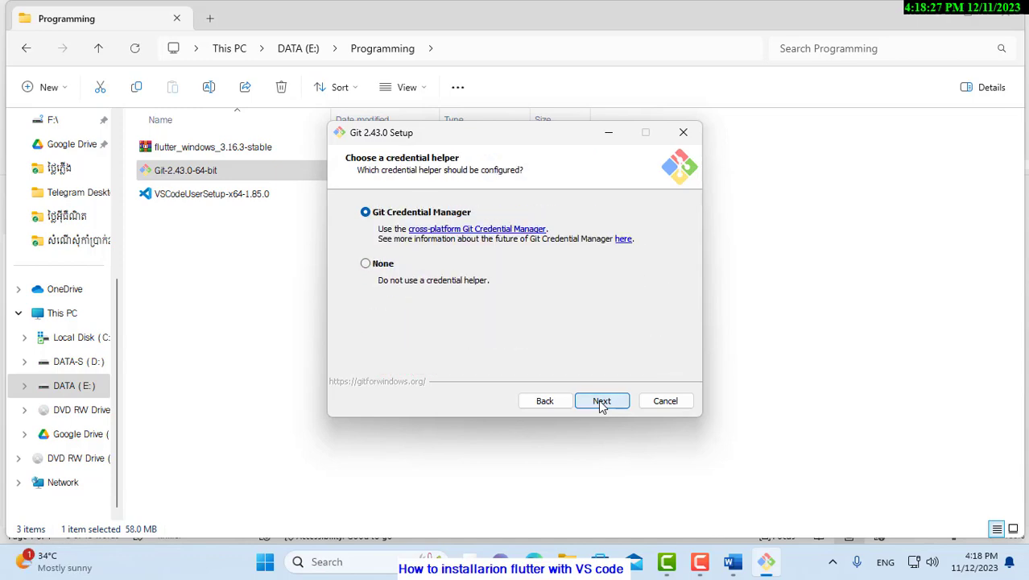
{"action": "left_click", "coordinate": [602, 402]}
{"action": "left_click", "coordinate": [601, 402]}
{"action": "left_click", "coordinate": [601, 402]}
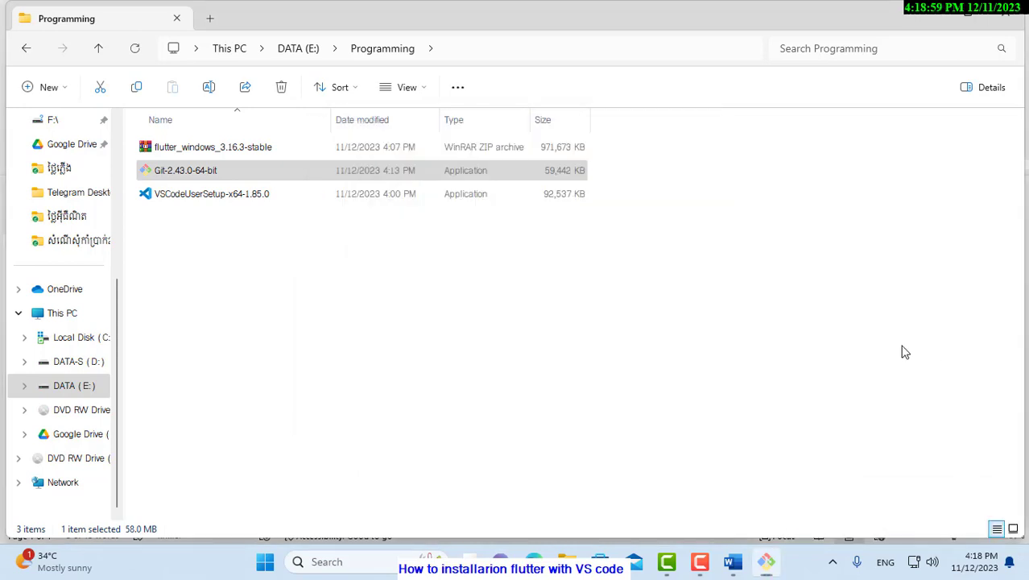
{"action": "left_click", "coordinate": [1006, 11]}
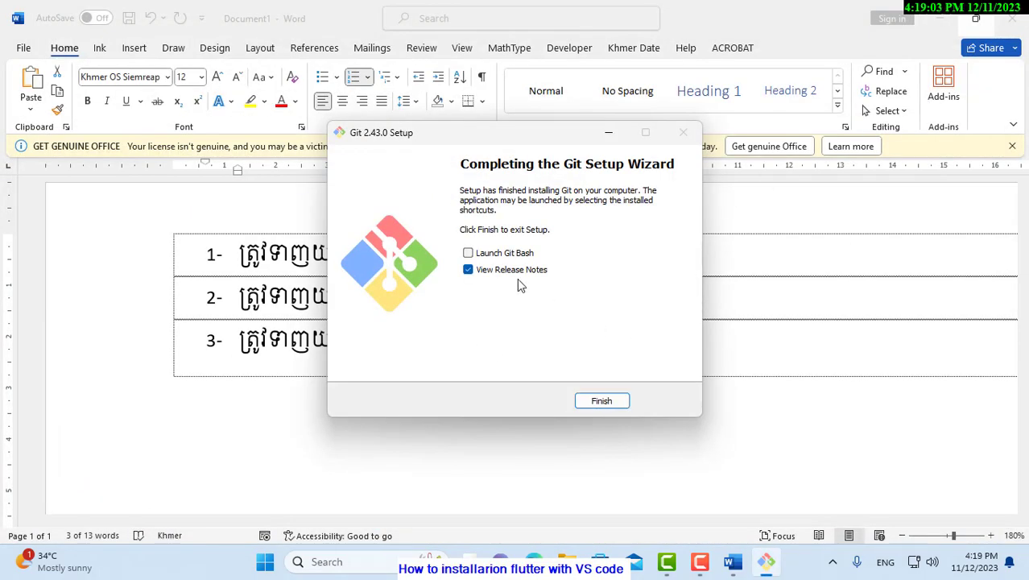
{"action": "left_click", "coordinate": [597, 400]}
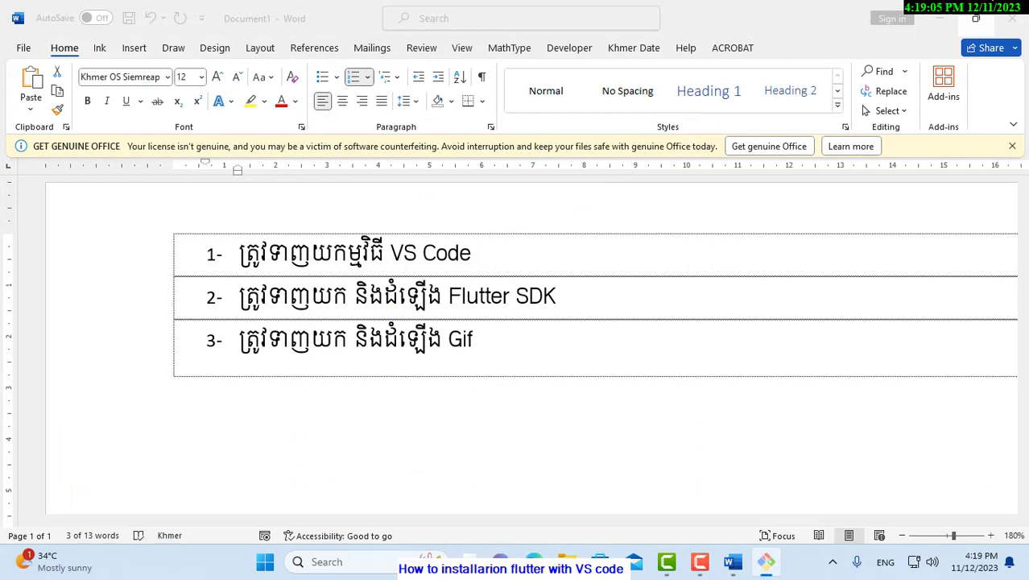
Close the Word document without saving its changes and exit Word.
{"action": "left_click", "coordinate": [778, 381]}
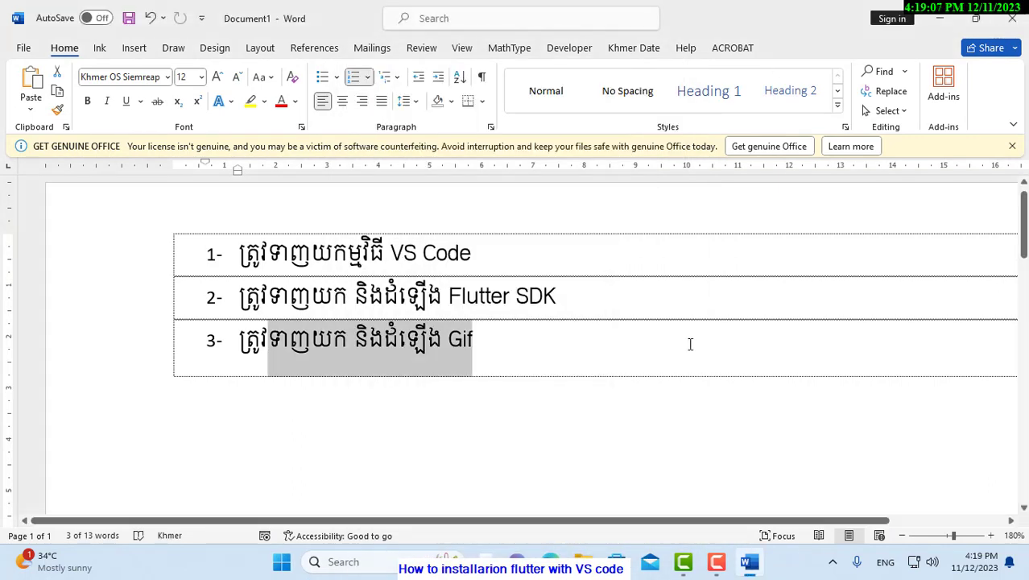
{"action": "left_click", "coordinate": [1010, 18]}
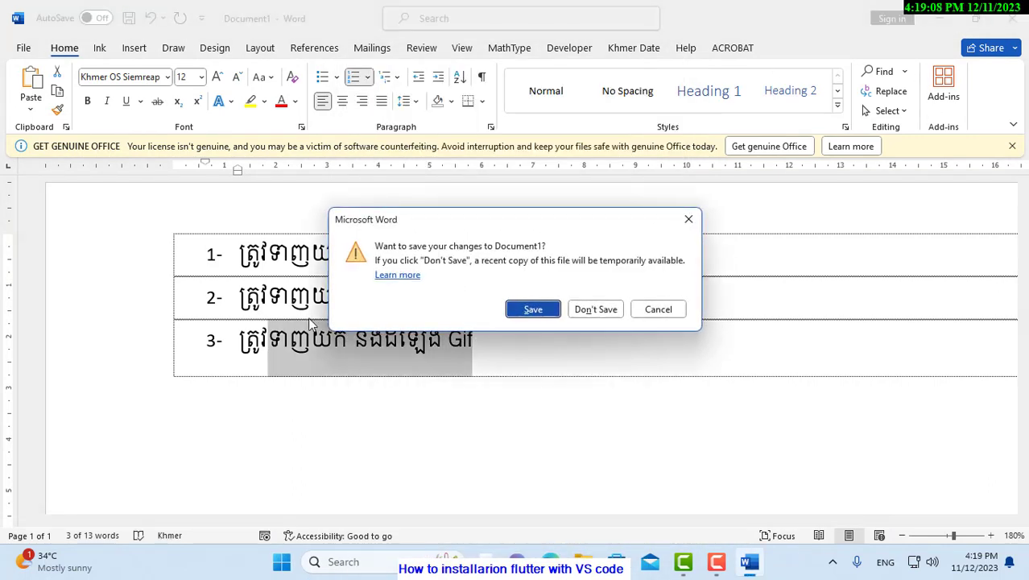
{"action": "left_click", "coordinate": [589, 314]}
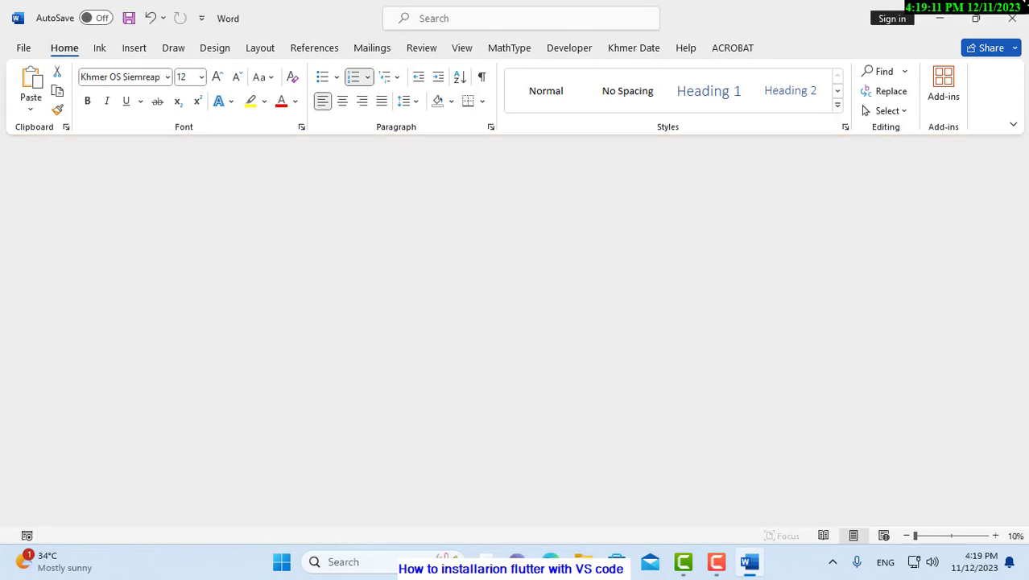
{"action": "left_click", "coordinate": [1012, 19]}
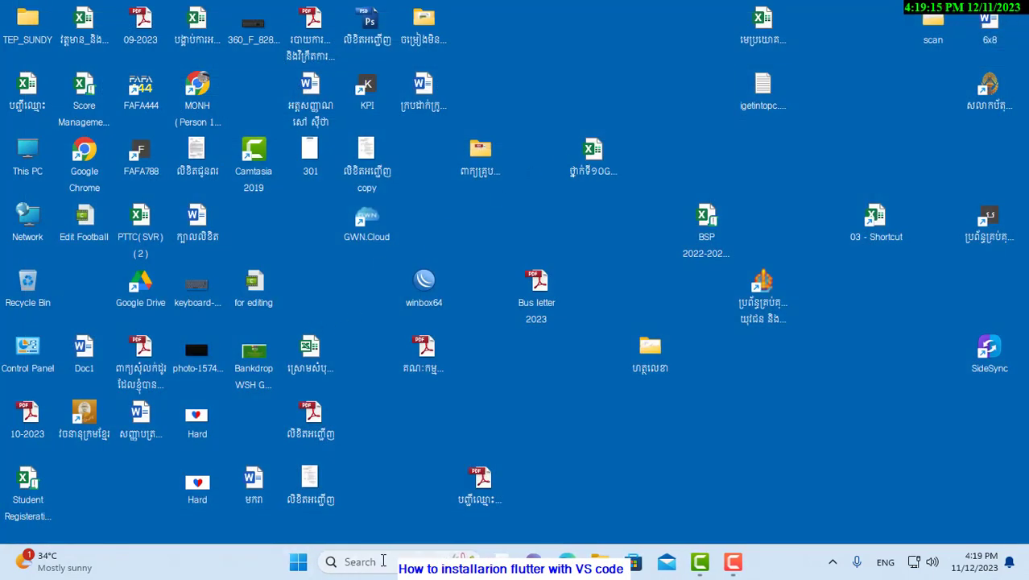
Search Windows for "vsco", launch Visual Studio Code and dismiss the notification about disabled updates.
{"action": "left_click", "coordinate": [385, 564]}
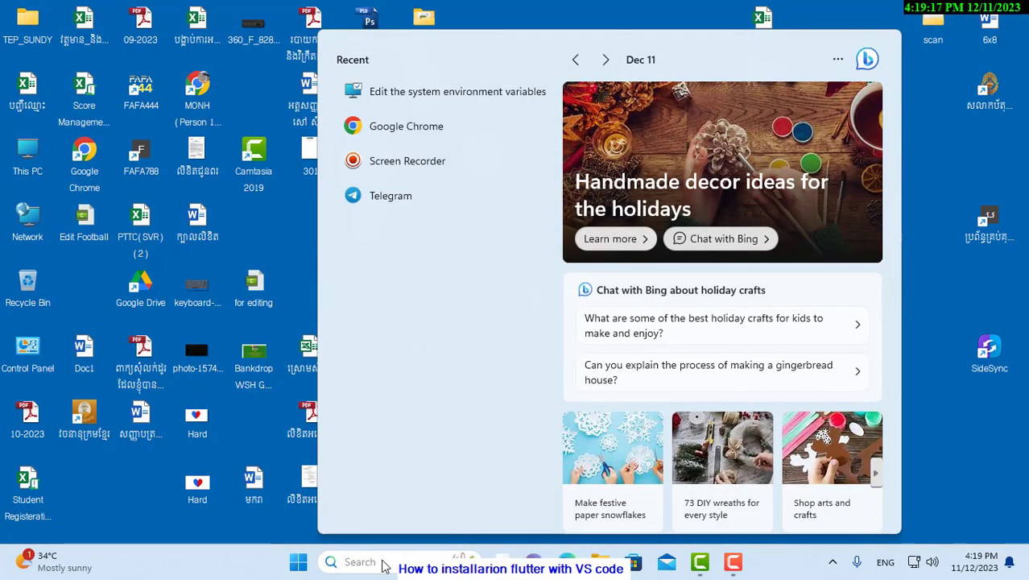
{"action": "type", "text": "vsco"}
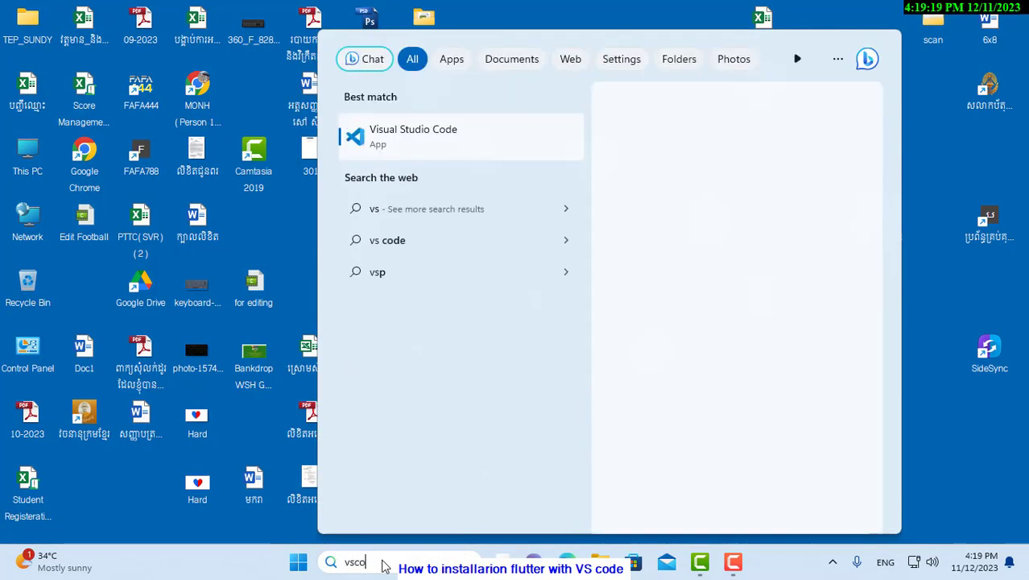
{"action": "left_click", "coordinate": [409, 141]}
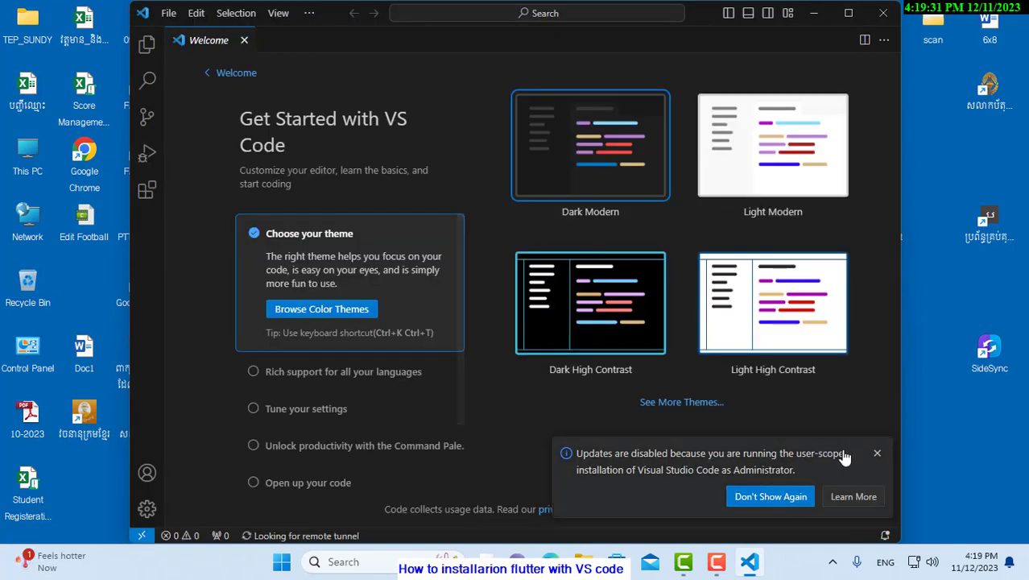
{"action": "left_click", "coordinate": [876, 453]}
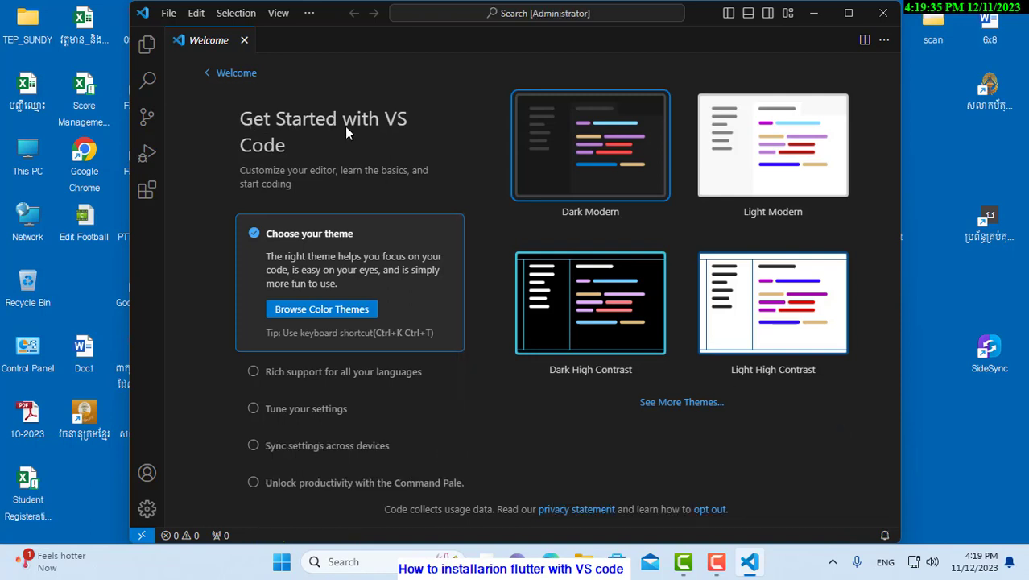
Search the extensions marketplace for "flutter", install the Flutter extension published by Dart Code and maximize the VS Code window.
{"action": "left_click", "coordinate": [146, 194]}
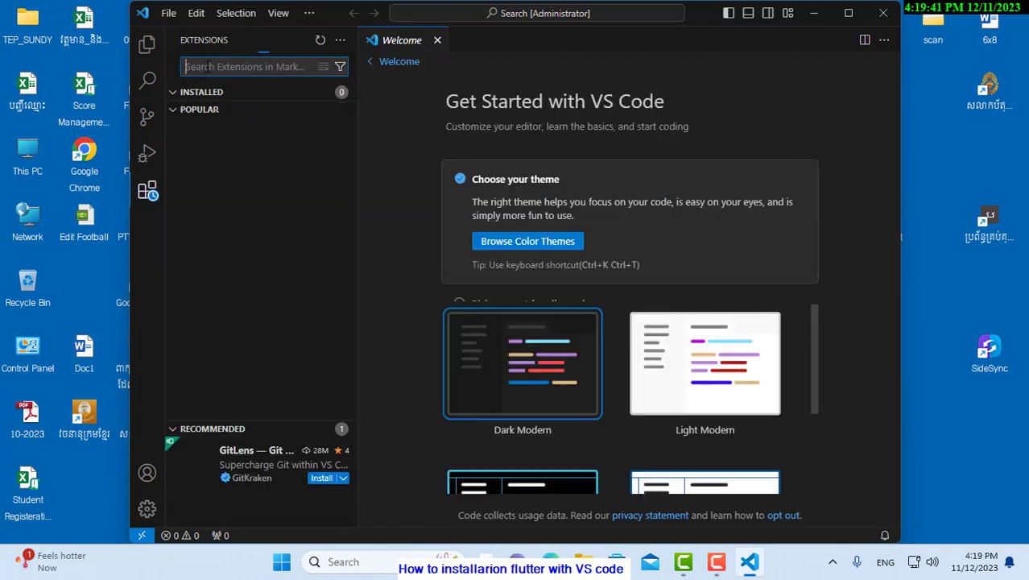
{"action": "type", "text": "flutter"}
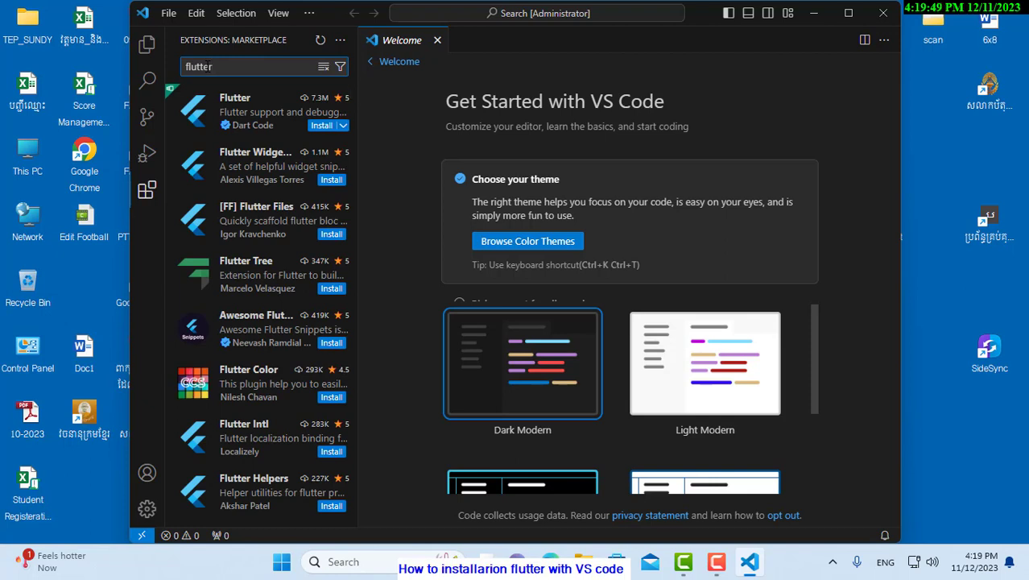
{"action": "left_click", "coordinate": [246, 97]}
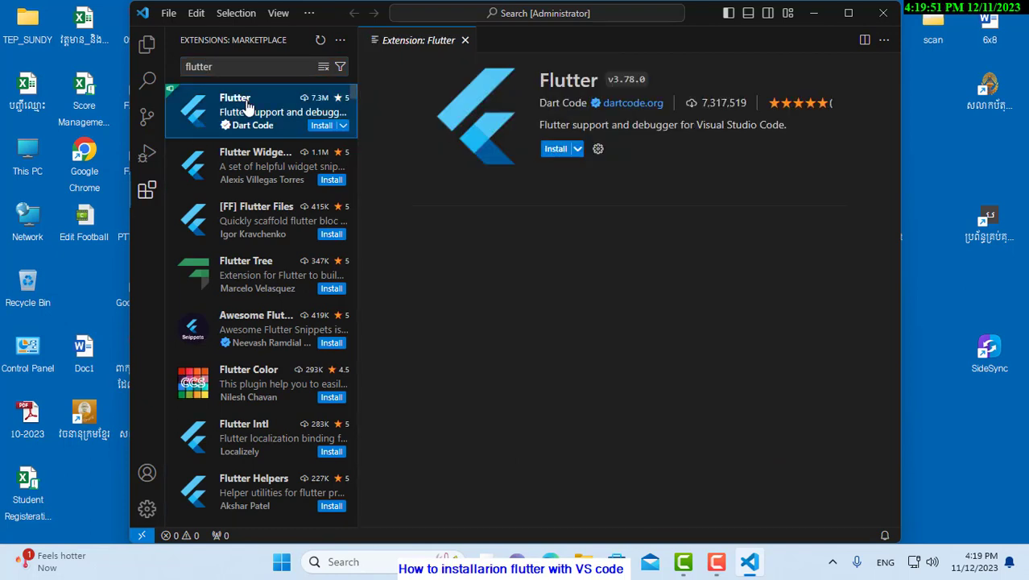
{"action": "left_click", "coordinate": [554, 152]}
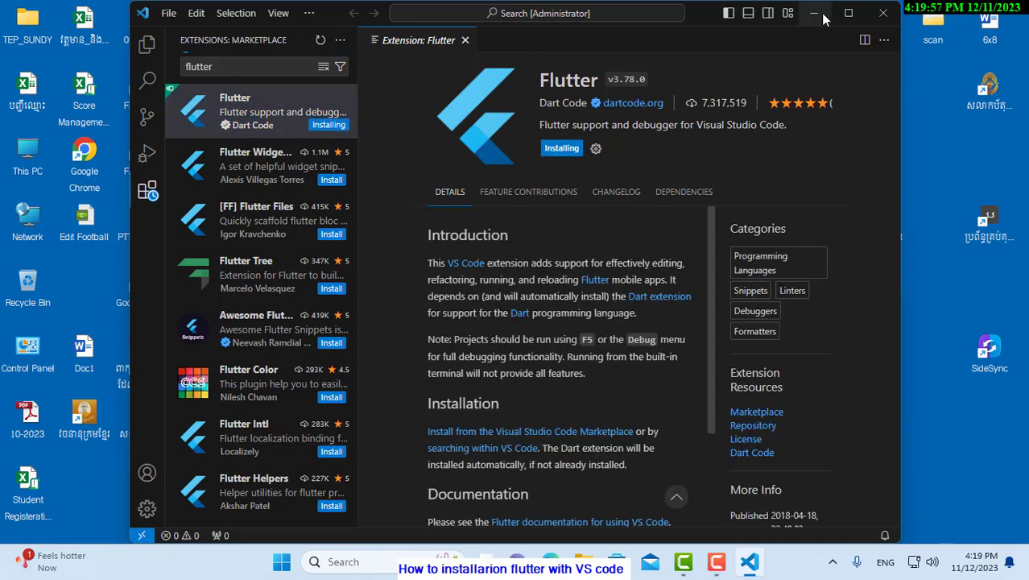
{"action": "left_click", "coordinate": [849, 15]}
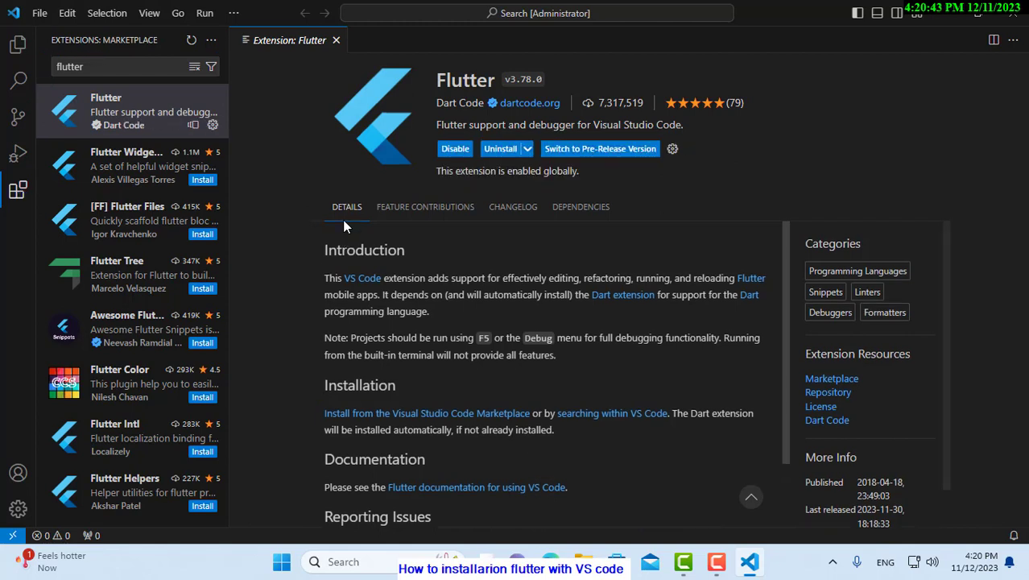
Search the extensions marketplace for "dart" and open the details of the Dart extension published by Dart Code.
{"action": "left_click", "coordinate": [143, 68]}
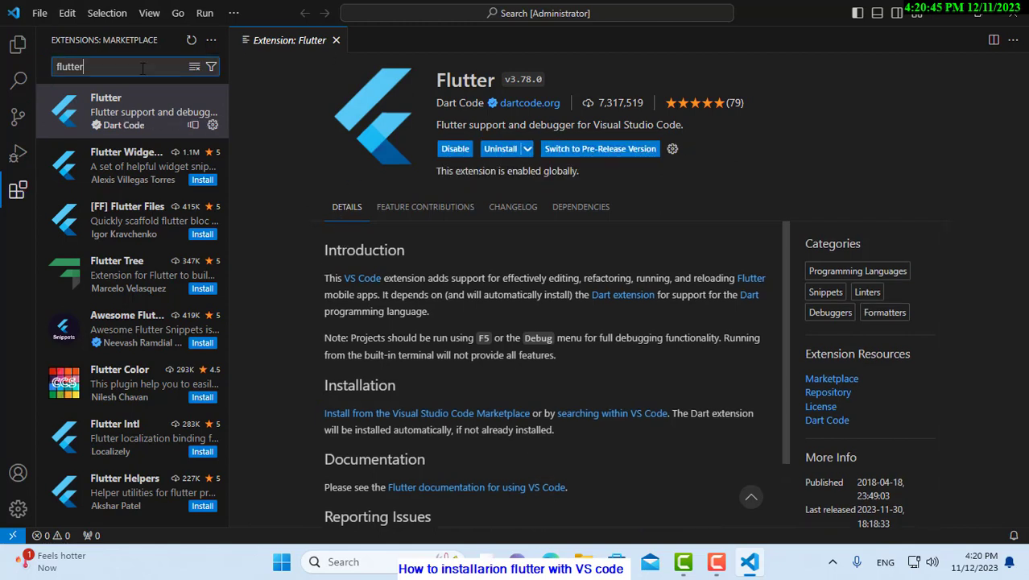
{"action": "key", "text": "BackSpace"}
{"action": "key", "text": "BackSpace"}
{"action": "key", "text": "BackSpace"}
{"action": "key", "text": "BackSpace"}
{"action": "key", "text": "BackSpace"}
{"action": "key", "text": "BackSpace"}
{"action": "type", "text": "dart"}
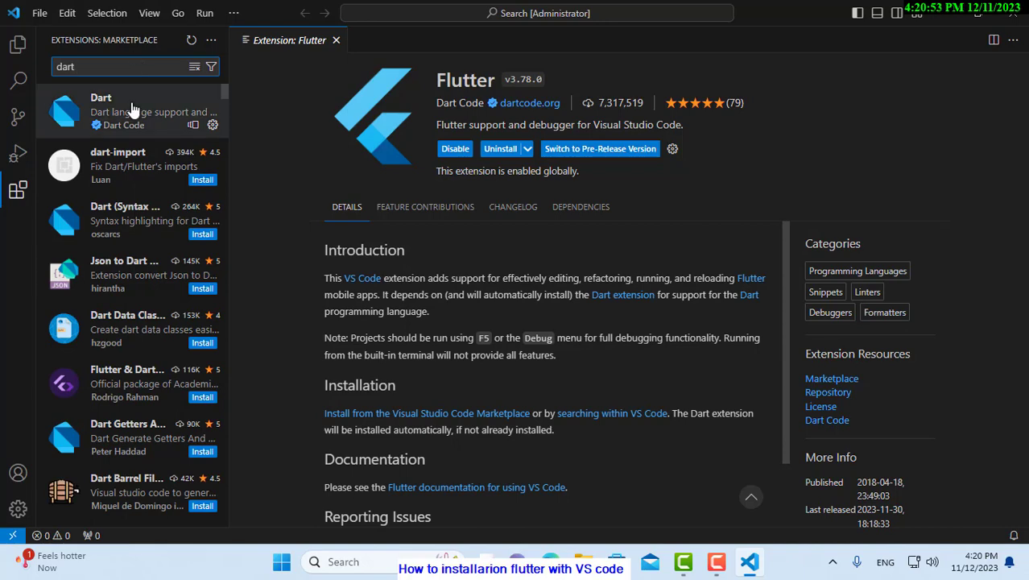
{"action": "left_click", "coordinate": [133, 106]}
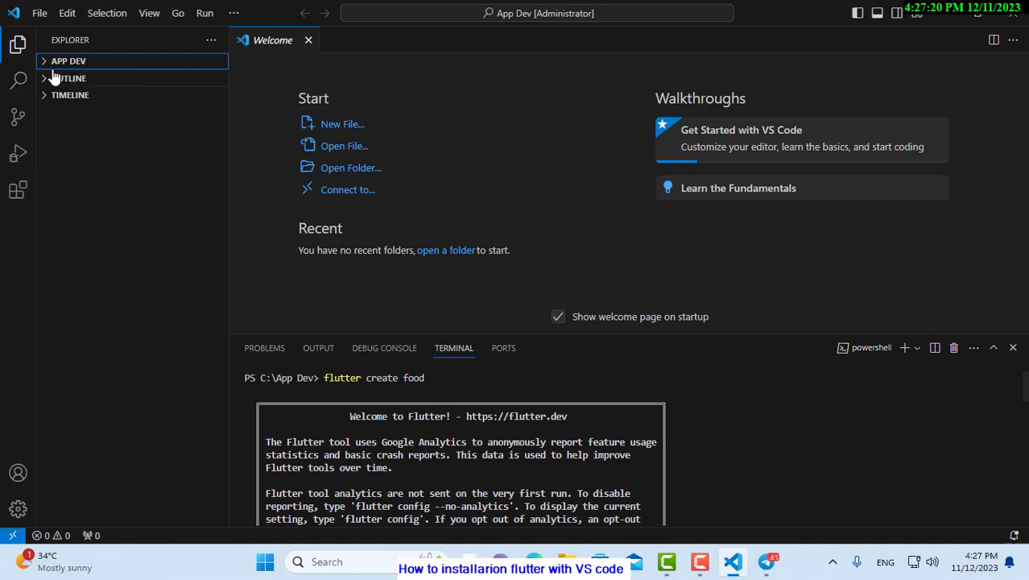
Expand the App Dev workspace in the file tree to check for the new food project folder.
{"action": "left_click", "coordinate": [81, 61]}
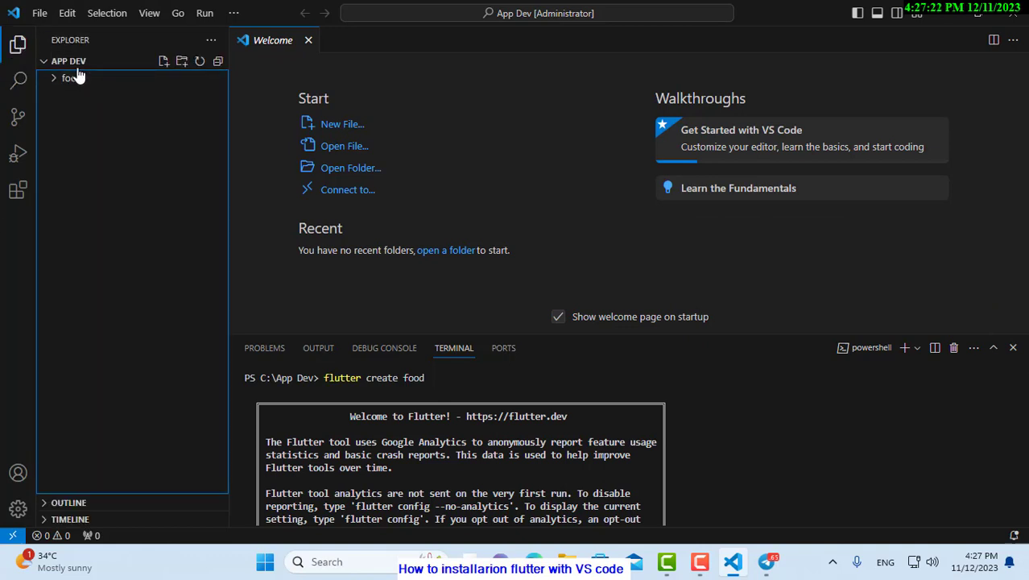
{"action": "left_click", "coordinate": [77, 61]}
{"action": "left_click", "coordinate": [66, 80]}
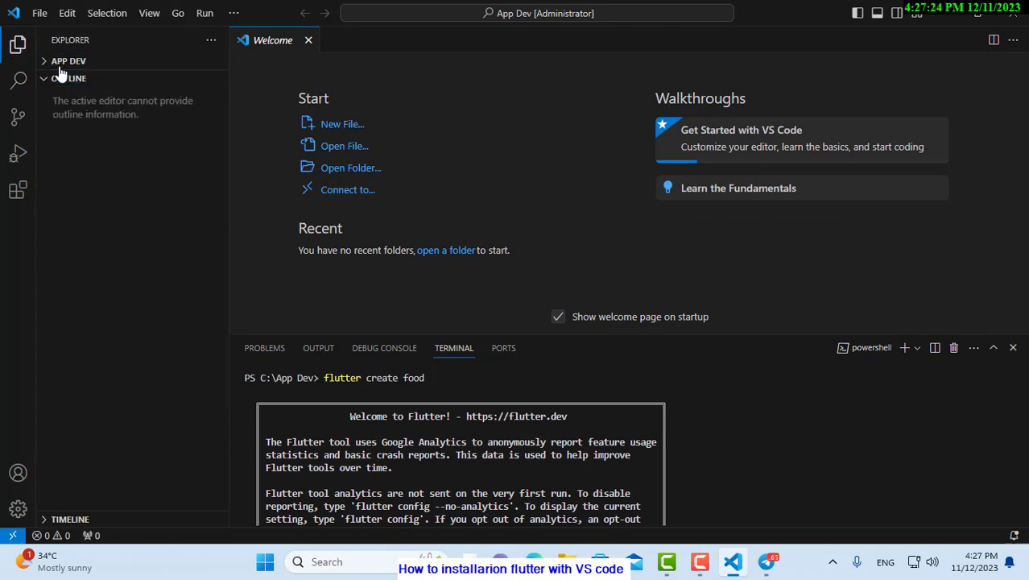
{"action": "left_click", "coordinate": [66, 61]}
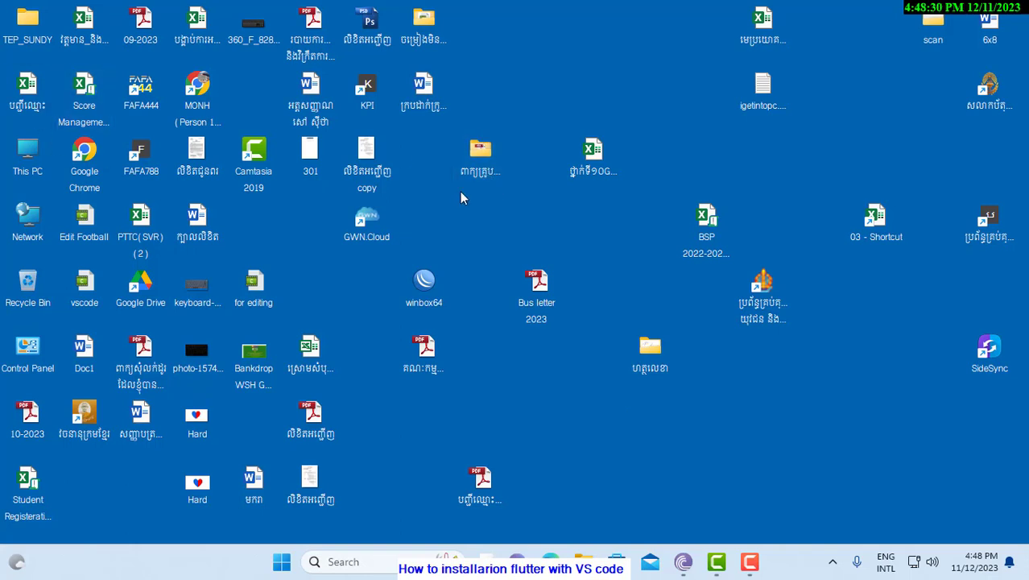
Open the DATA (E:) drive from This PC in File Explorer.
{"action": "double_click", "coordinate": [33, 153]}
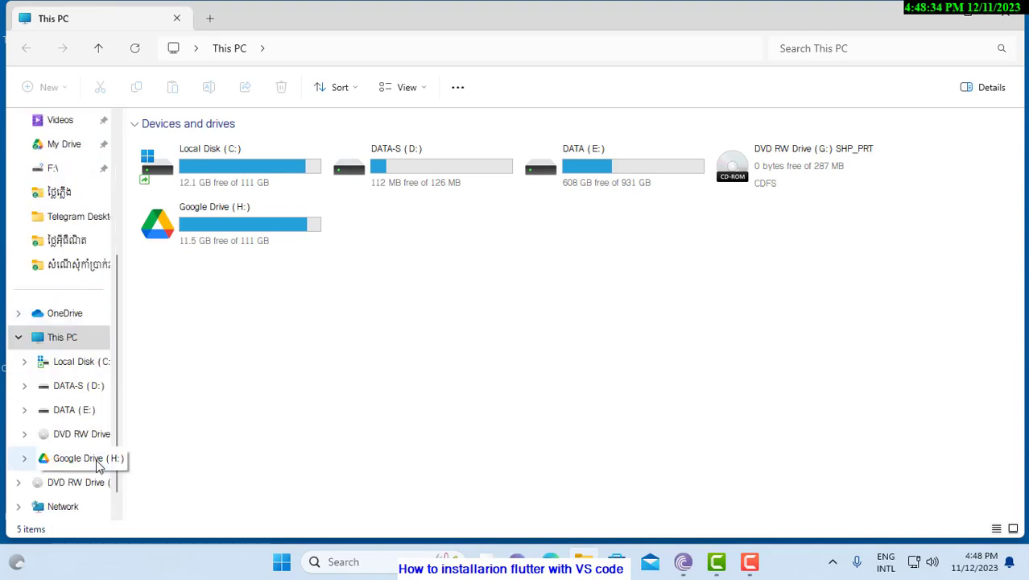
{"action": "left_click", "coordinate": [71, 411]}
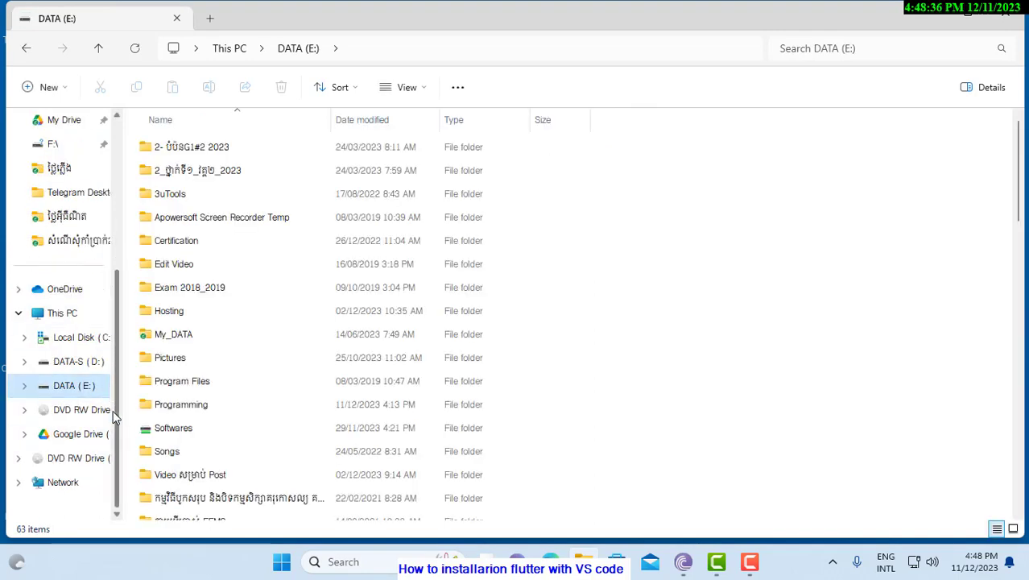
{"action": "left_click", "coordinate": [73, 314]}
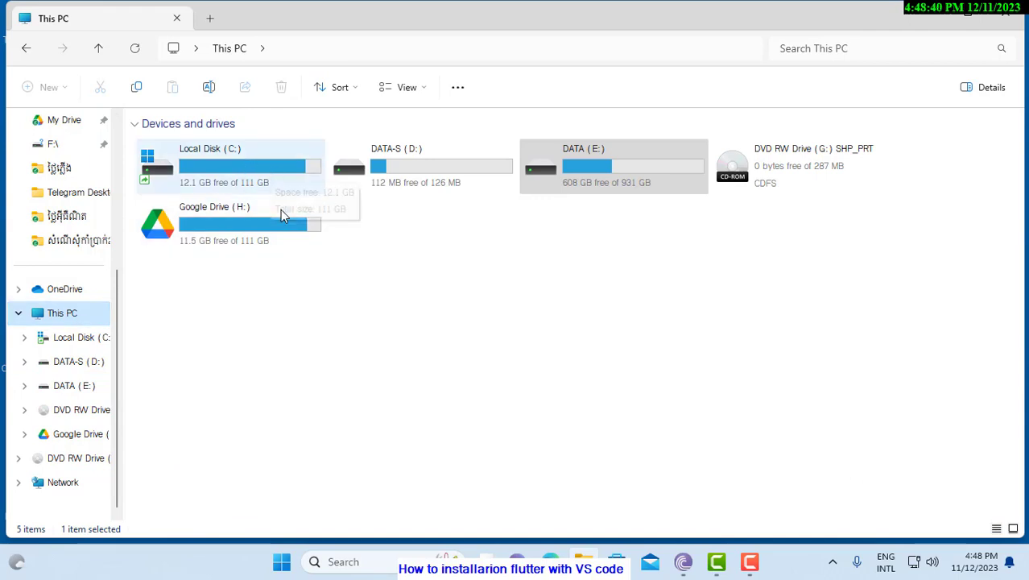
{"action": "double_click", "coordinate": [578, 185]}
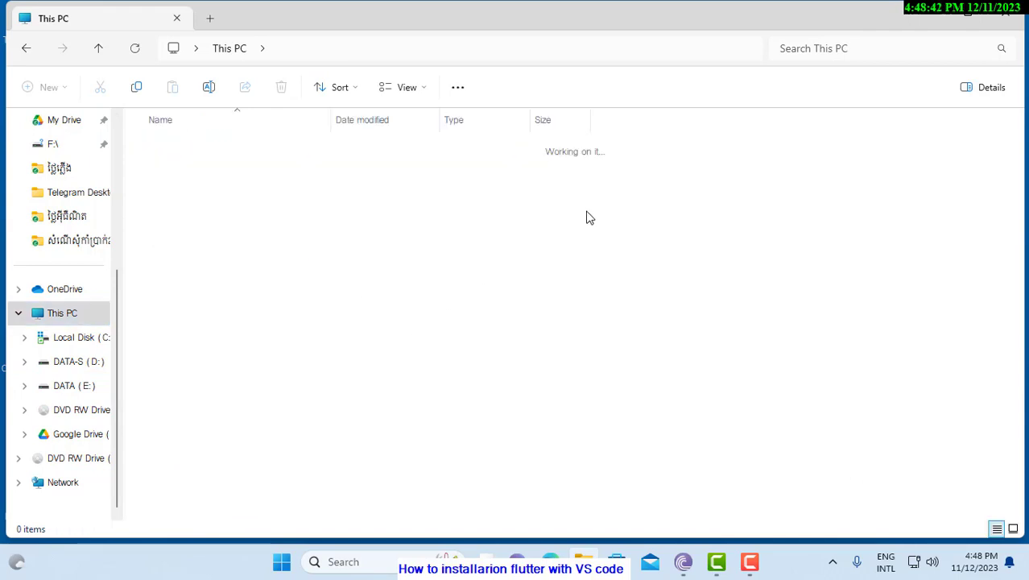
Create a new folder named App Dev in the root of the DATA (E:) drive.
{"action": "right_click", "coordinate": [747, 200]}
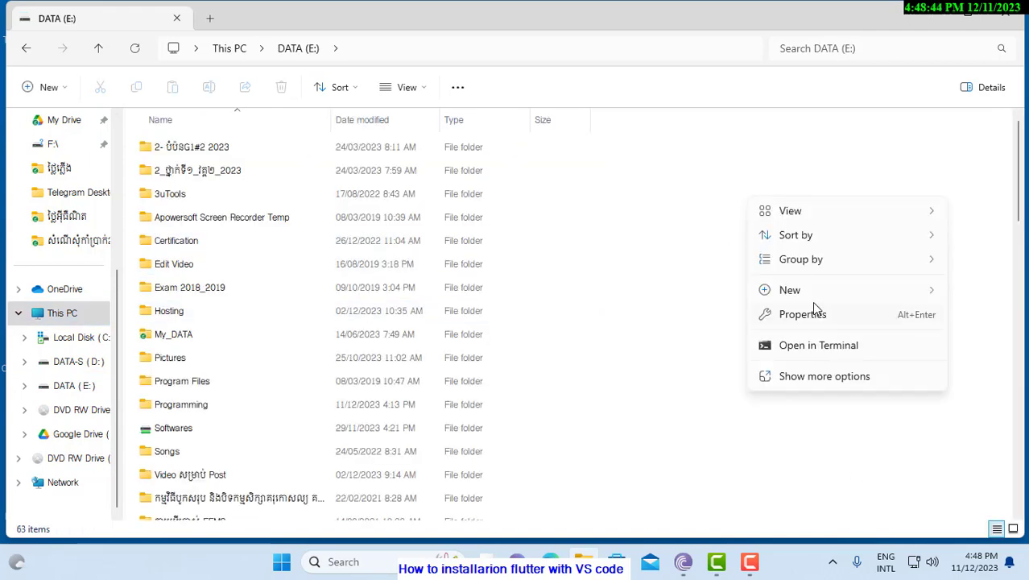
{"action": "mouse_move", "coordinate": [821, 294]}
{"action": "left_click", "coordinate": [595, 12]}
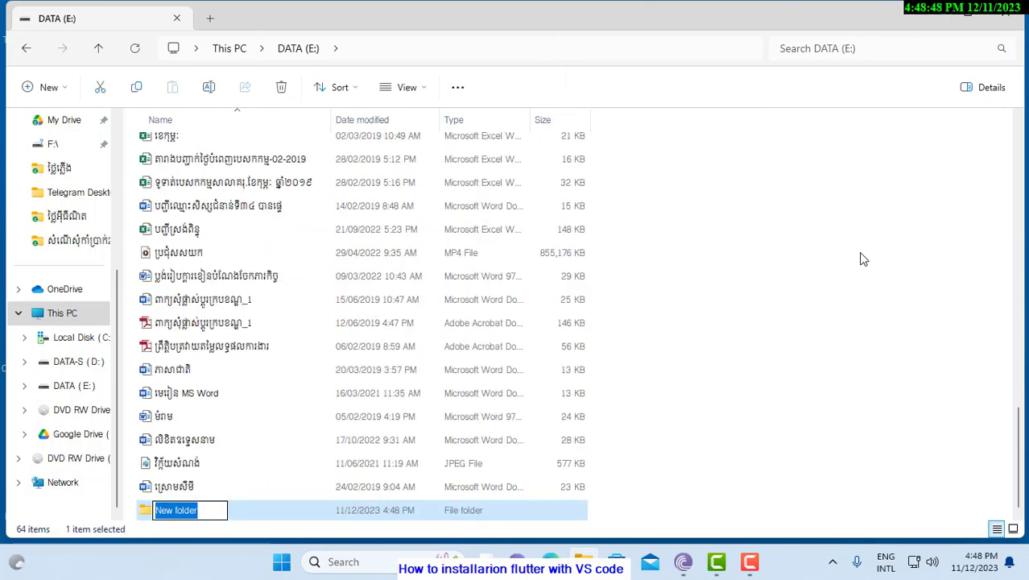
{"action": "type", "text": "AA"}
{"action": "type", "text": "PP"}
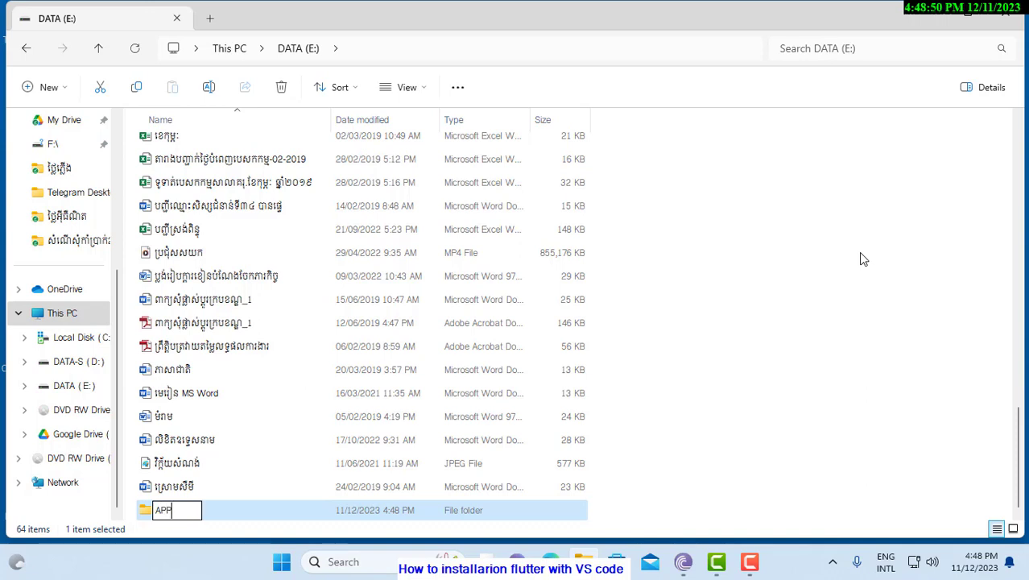
{"action": "key", "text": "BackSpace"}
{"action": "key", "text": "BackSpace"}
{"action": "key", "text": "BackSpace"}
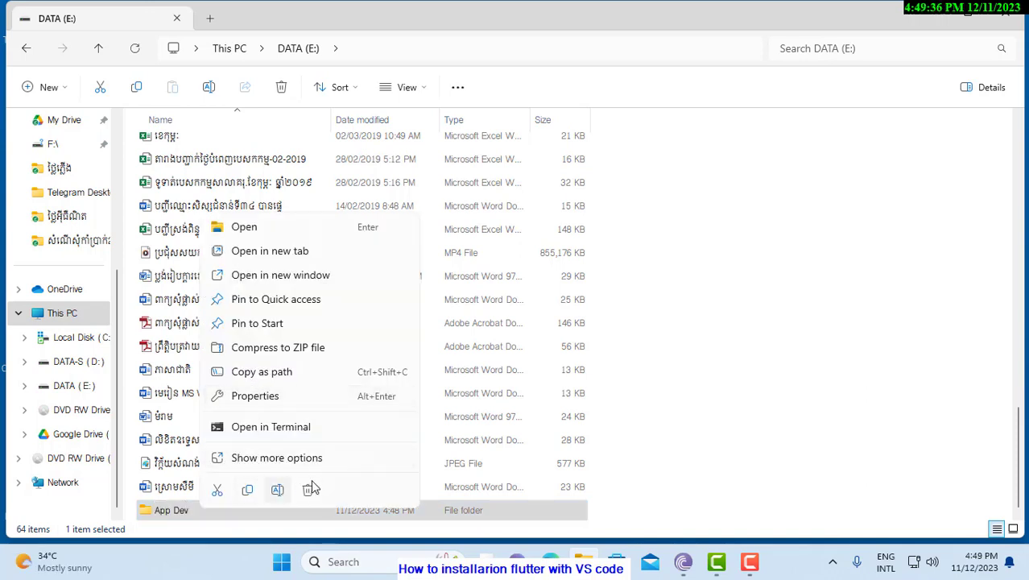
{"action": "key", "text": "Escape"}
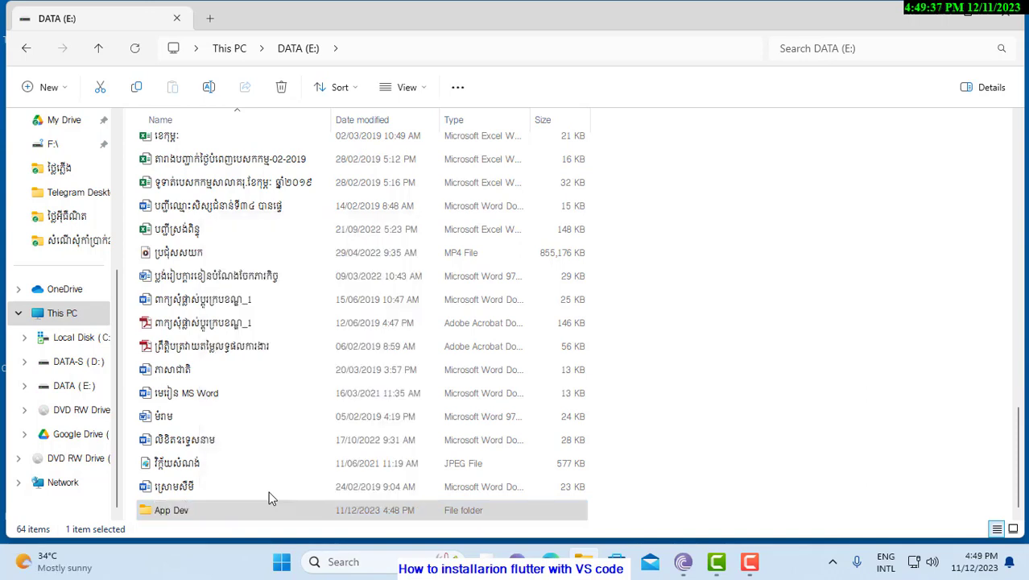
Rename the App Dev folder on the E: drive to App Develop.
{"action": "key", "text": "F2"}
{"action": "left_click", "coordinate": [191, 510]}
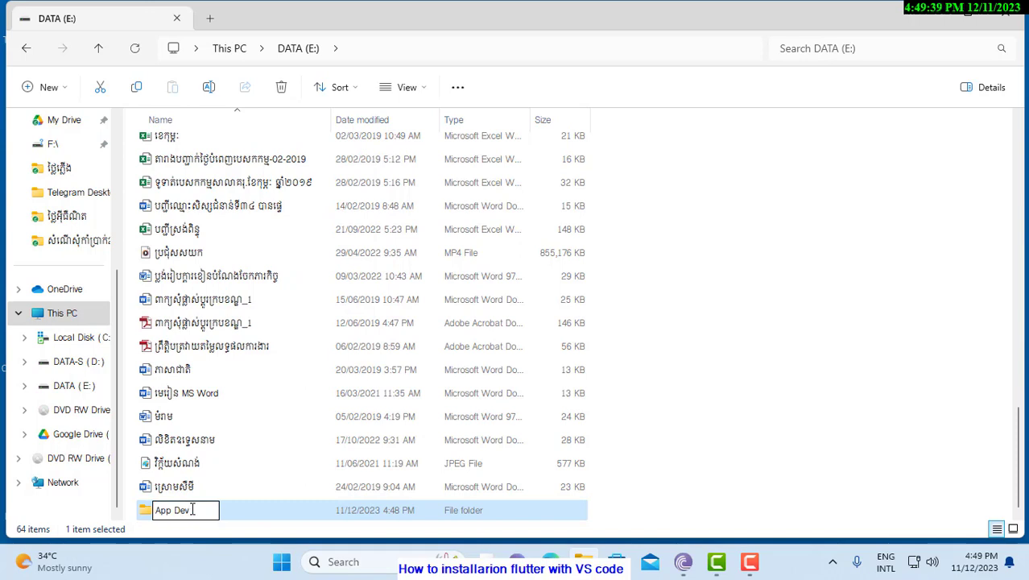
{"action": "type", "text": "e"}
{"action": "type", "text": "lop"}
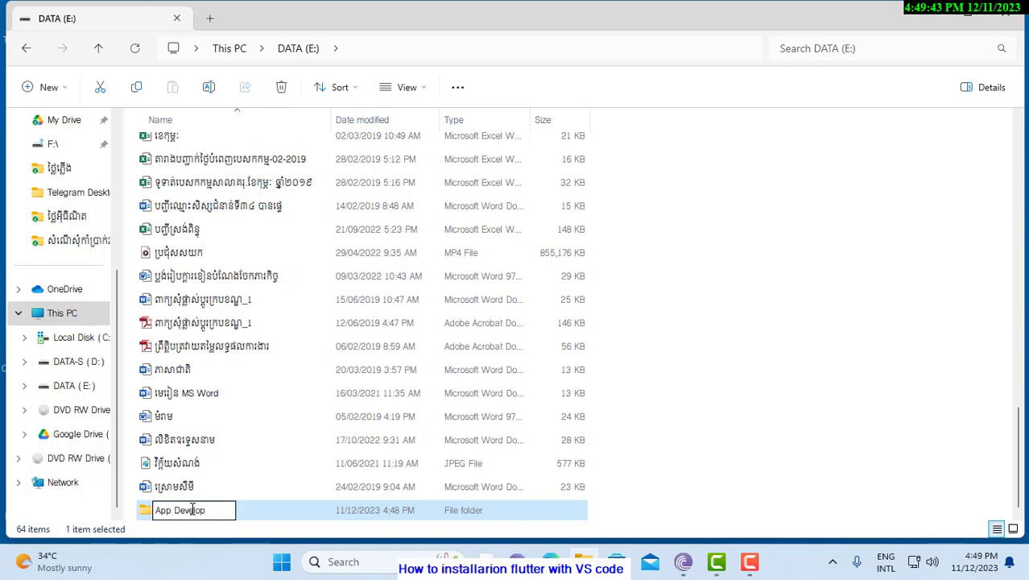
{"action": "left_click", "coordinate": [789, 286]}
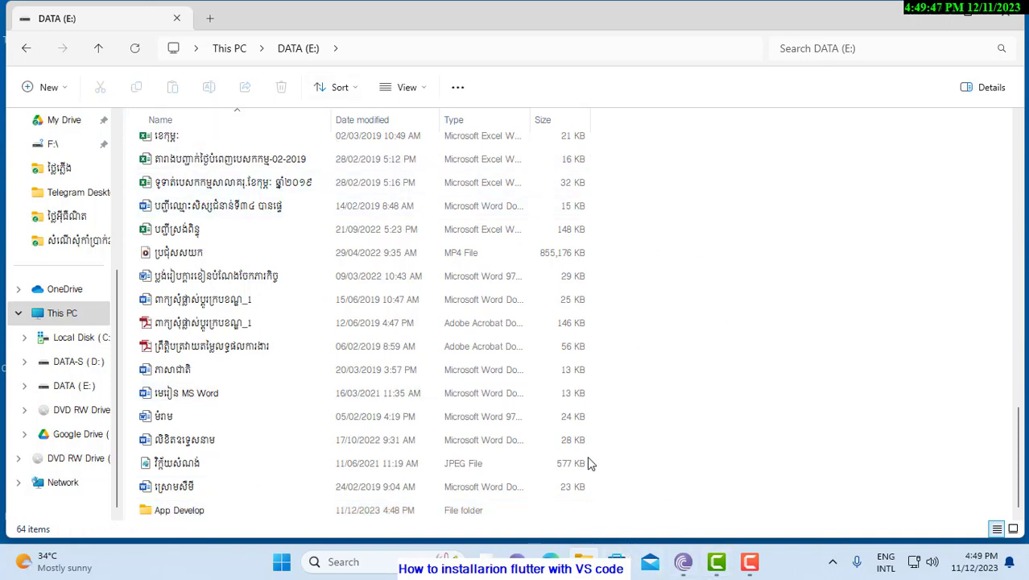
Launch Visual Studio Code from Windows search and open the App Develop folder from the DATA (E:) drive.
{"action": "left_click", "coordinate": [367, 561]}
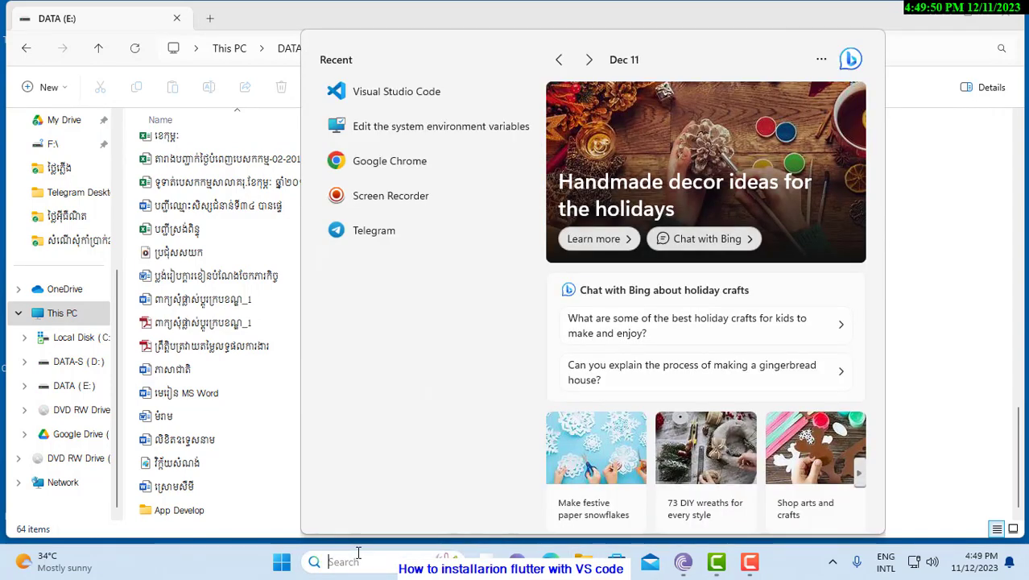
{"action": "left_click", "coordinate": [395, 87]}
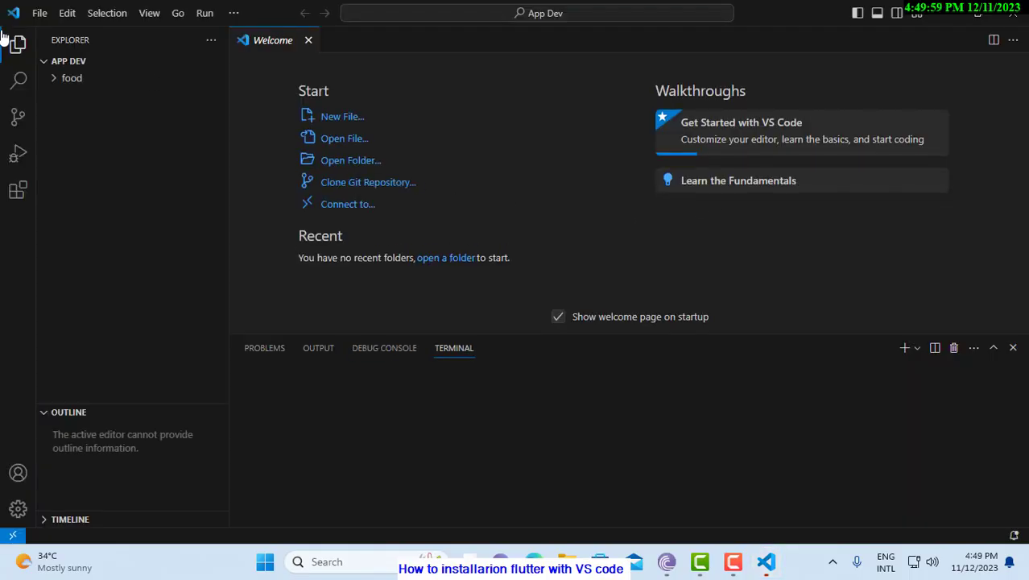
{"action": "left_click", "coordinate": [40, 13]}
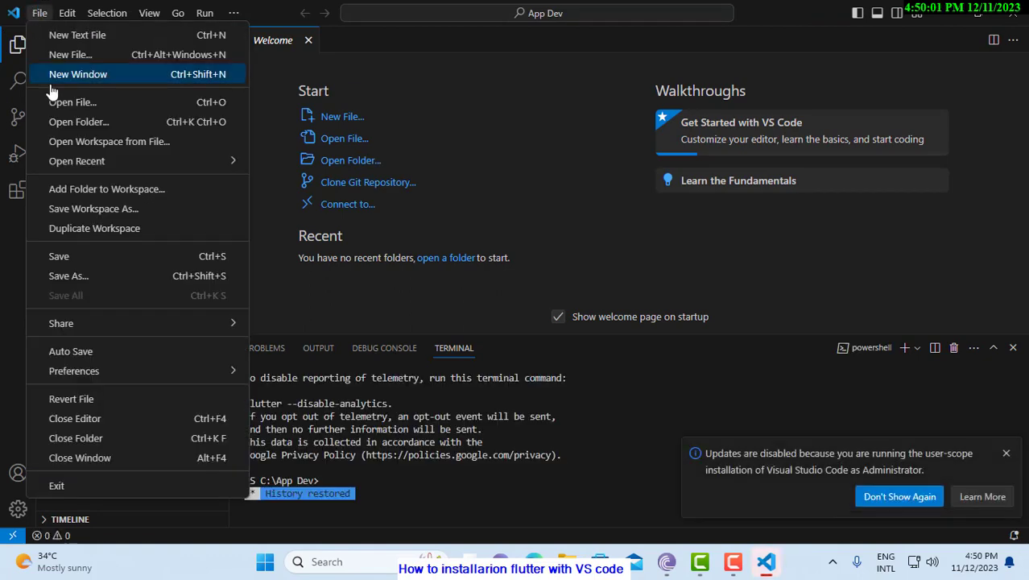
{"action": "left_click", "coordinate": [85, 136]}
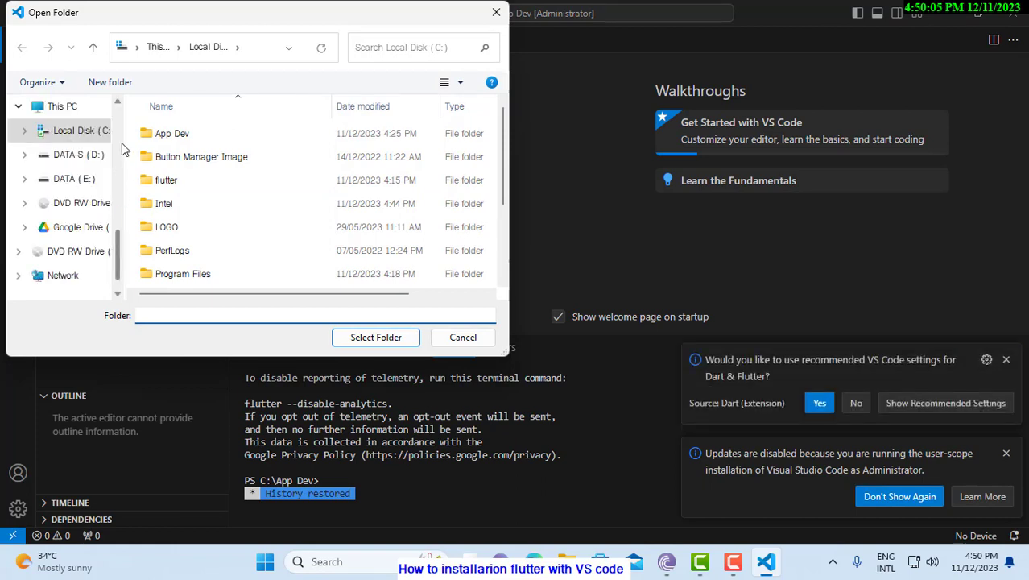
{"action": "left_click", "coordinate": [78, 182]}
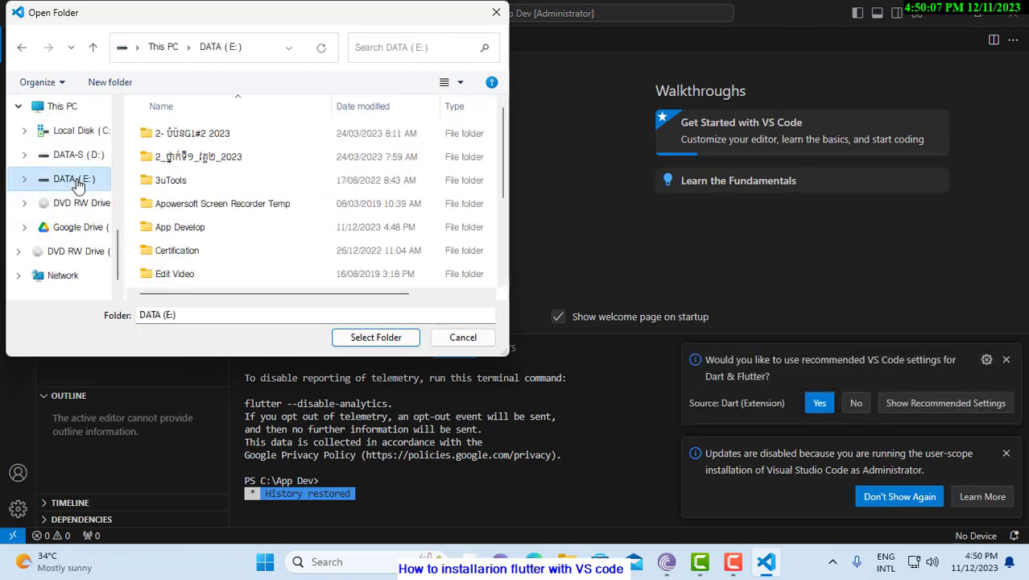
{"action": "left_click", "coordinate": [179, 230]}
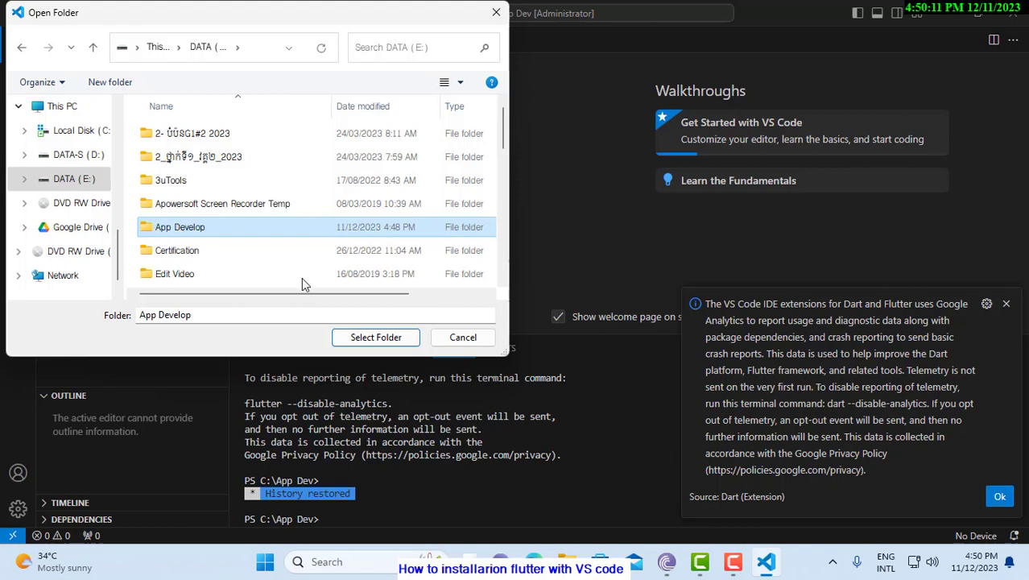
{"action": "left_click", "coordinate": [373, 339]}
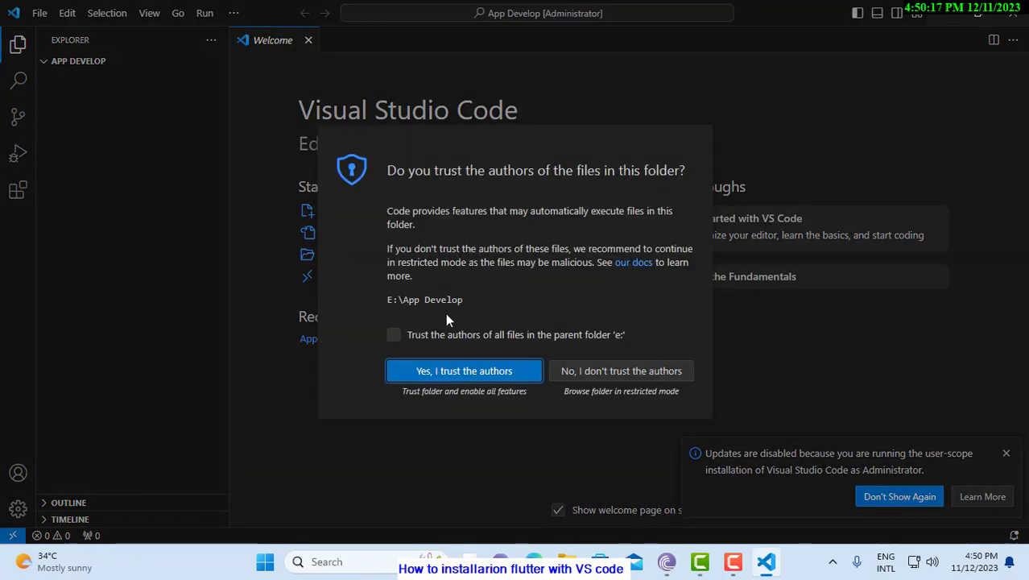
Trust the authors of all files in the parent folder e: and permanently hide the disabled-updates notification.
{"action": "left_click", "coordinate": [394, 335]}
{"action": "left_click", "coordinate": [470, 372]}
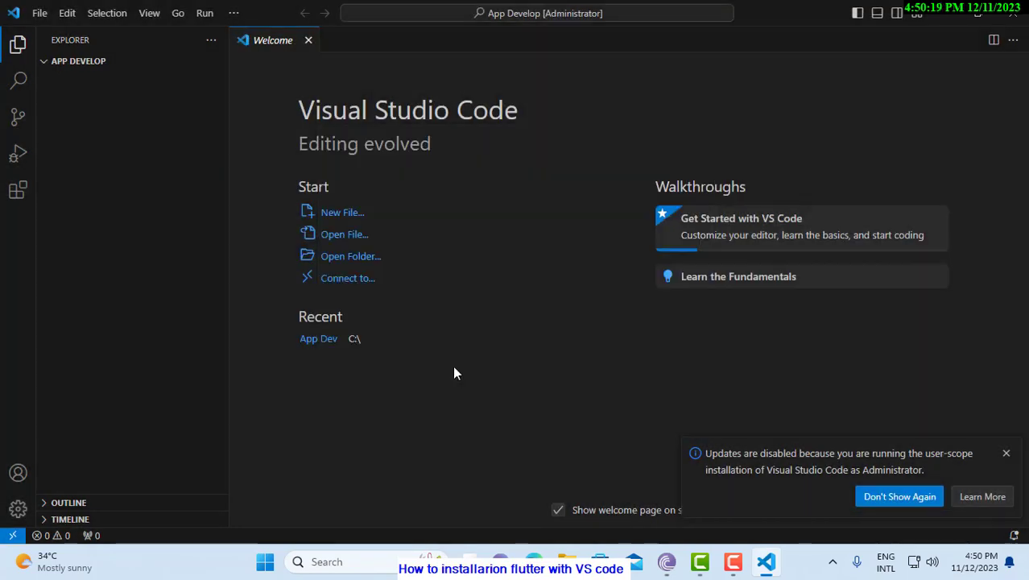
{"action": "left_click", "coordinate": [899, 497]}
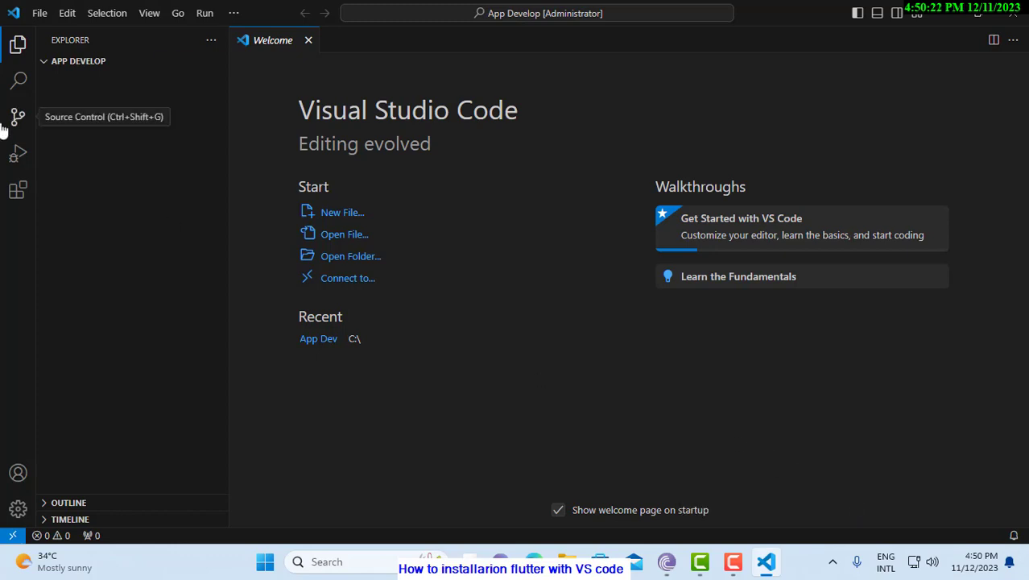
{"action": "left_click", "coordinate": [59, 64]}
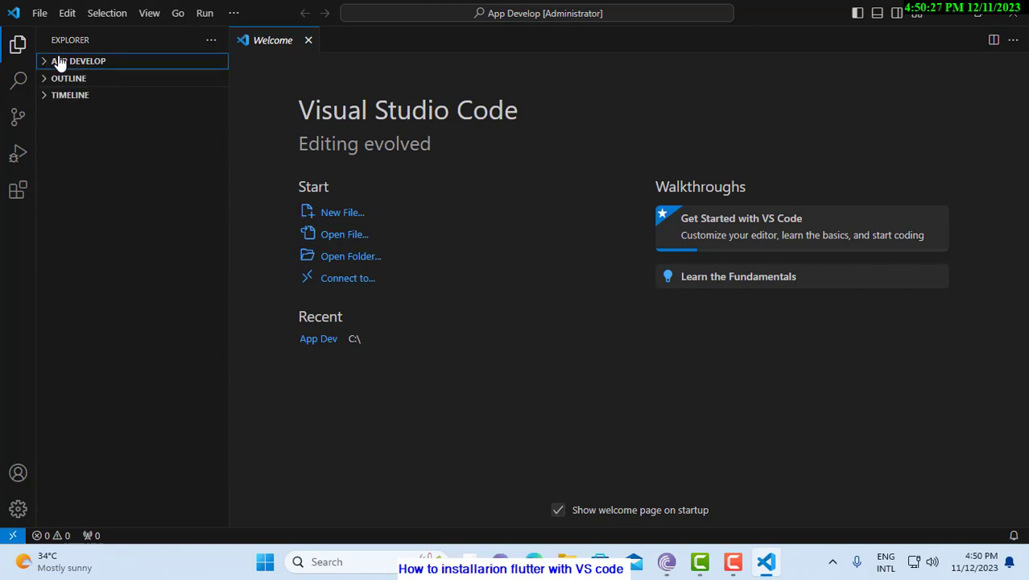
{"action": "left_click", "coordinate": [59, 64]}
{"action": "left_click", "coordinate": [58, 64]}
{"action": "left_click", "coordinate": [59, 65]}
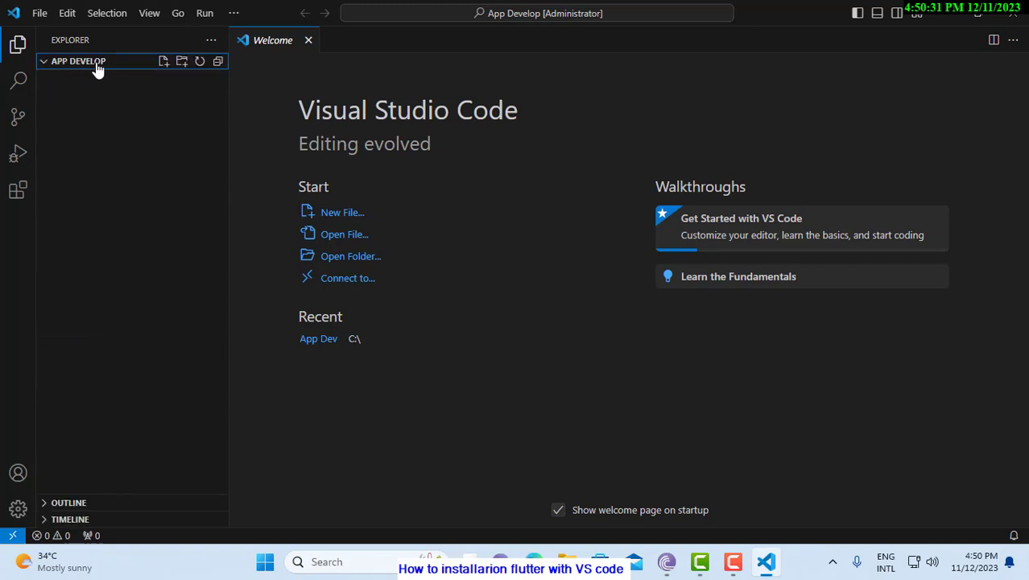
Open a new terminal in the App Develop workspace and enter the command "flutter create food".
{"action": "left_click", "coordinate": [232, 16]}
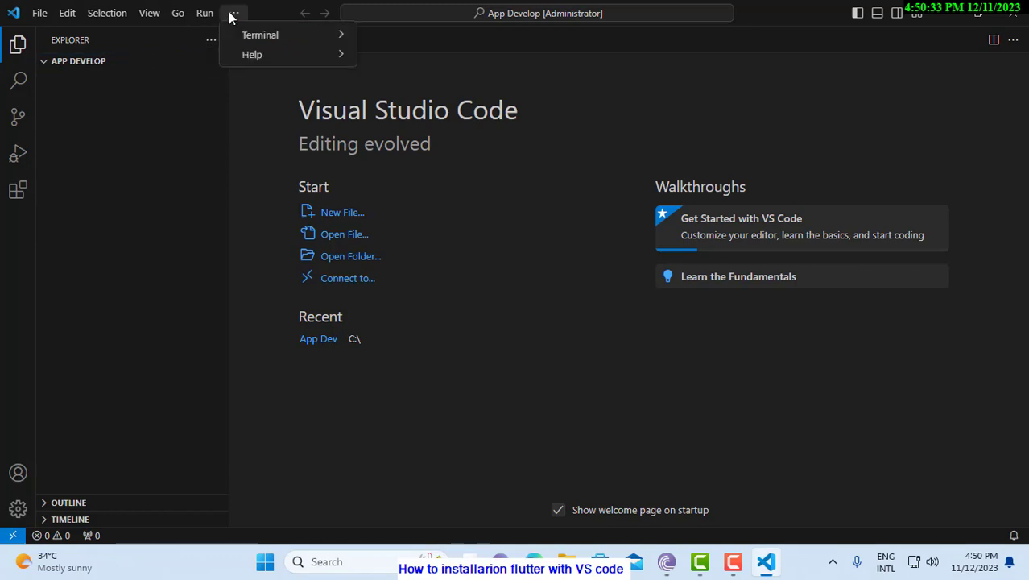
{"action": "mouse_move", "coordinate": [264, 46]}
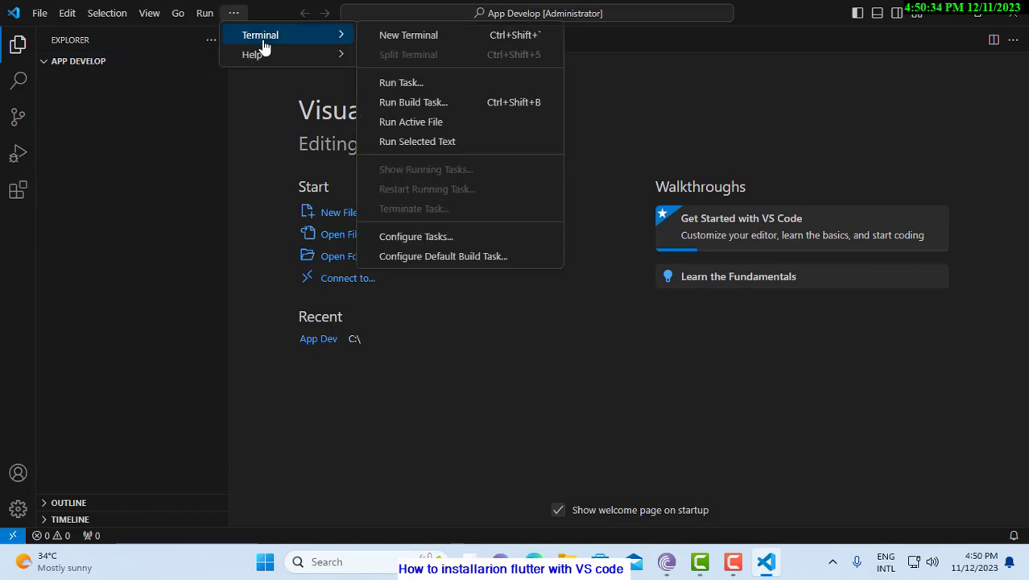
{"action": "left_click", "coordinate": [411, 36]}
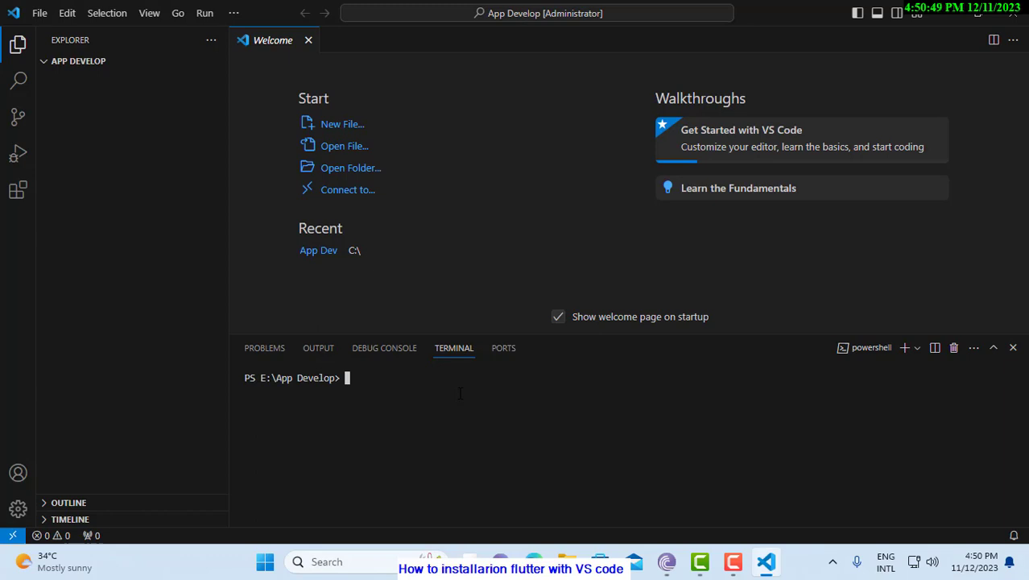
{"action": "type", "text": "flutter creat"}
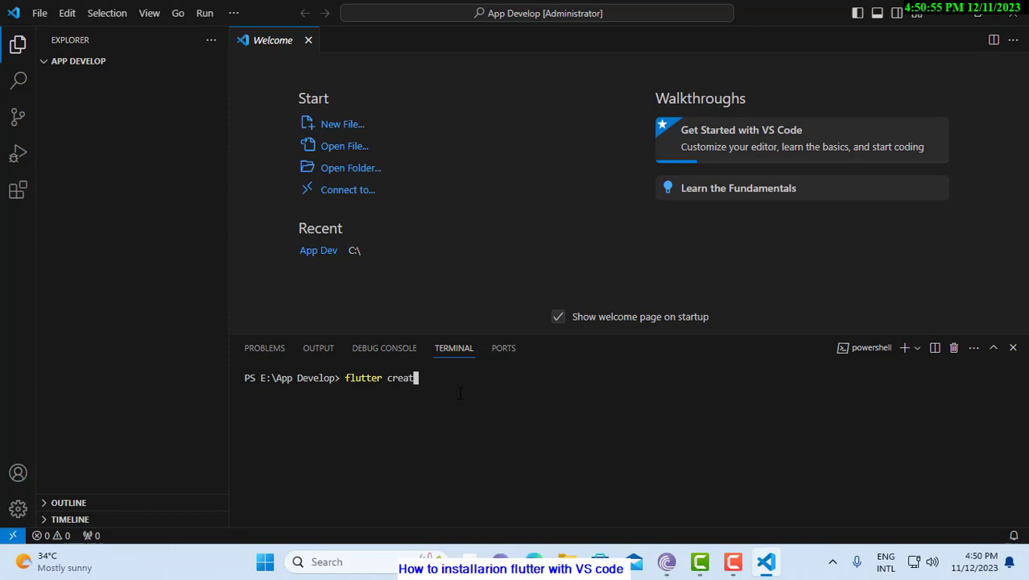
{"action": "type", "text": "e food"}
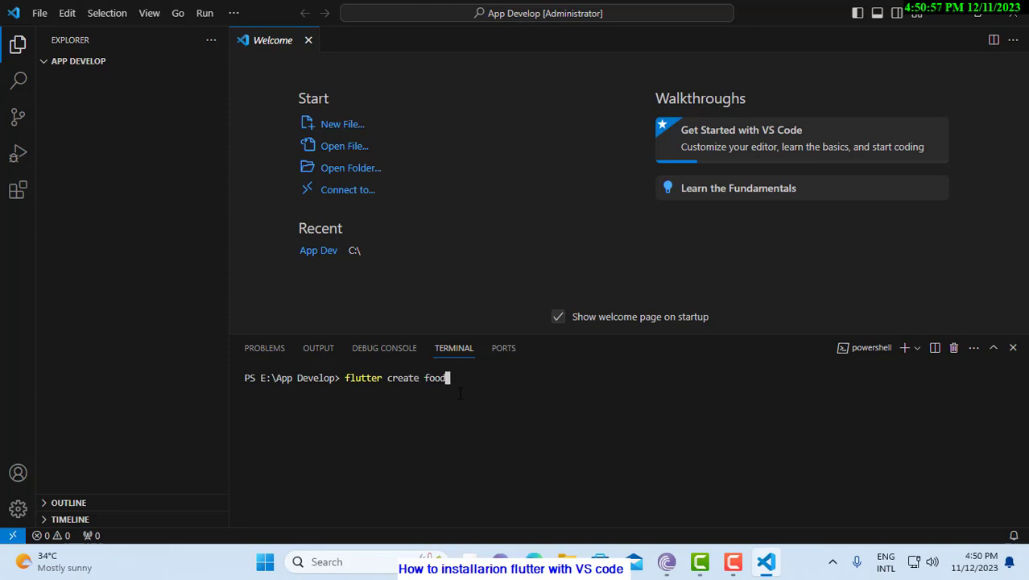